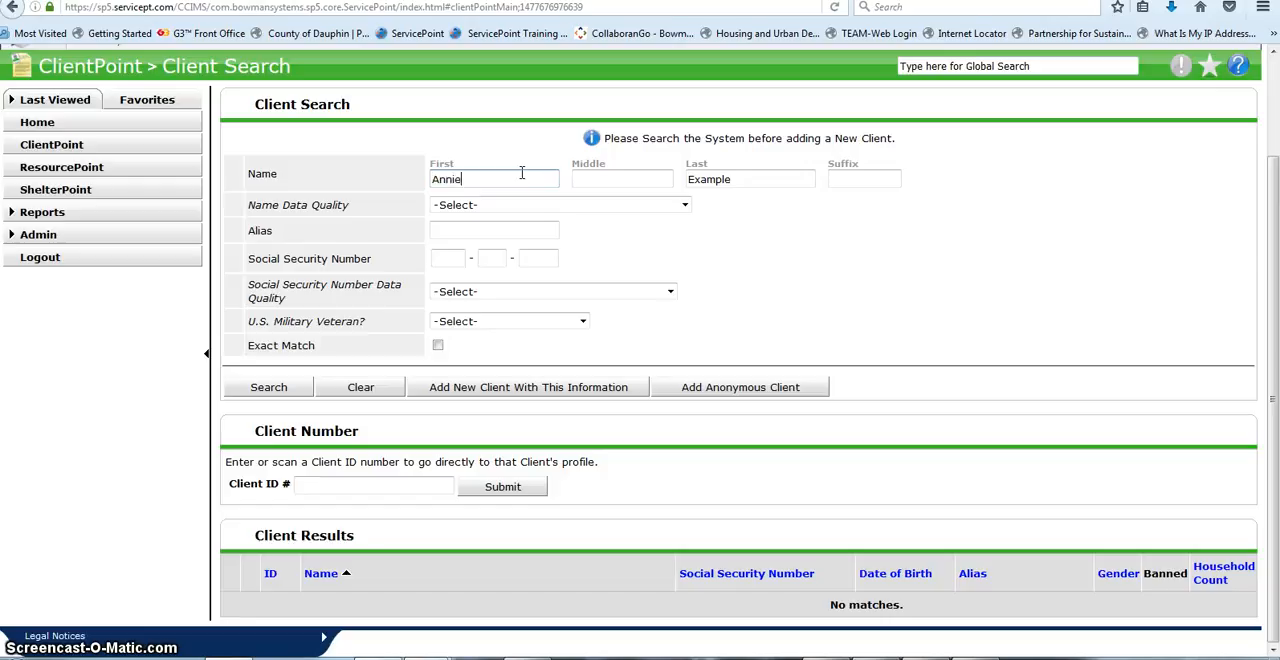
Step: Search for the client by name and complete the Social Security Number, with Full Name Reported, Full SSN Reported (HUD) and veteran status No (HUD)
left_click(284, 392)
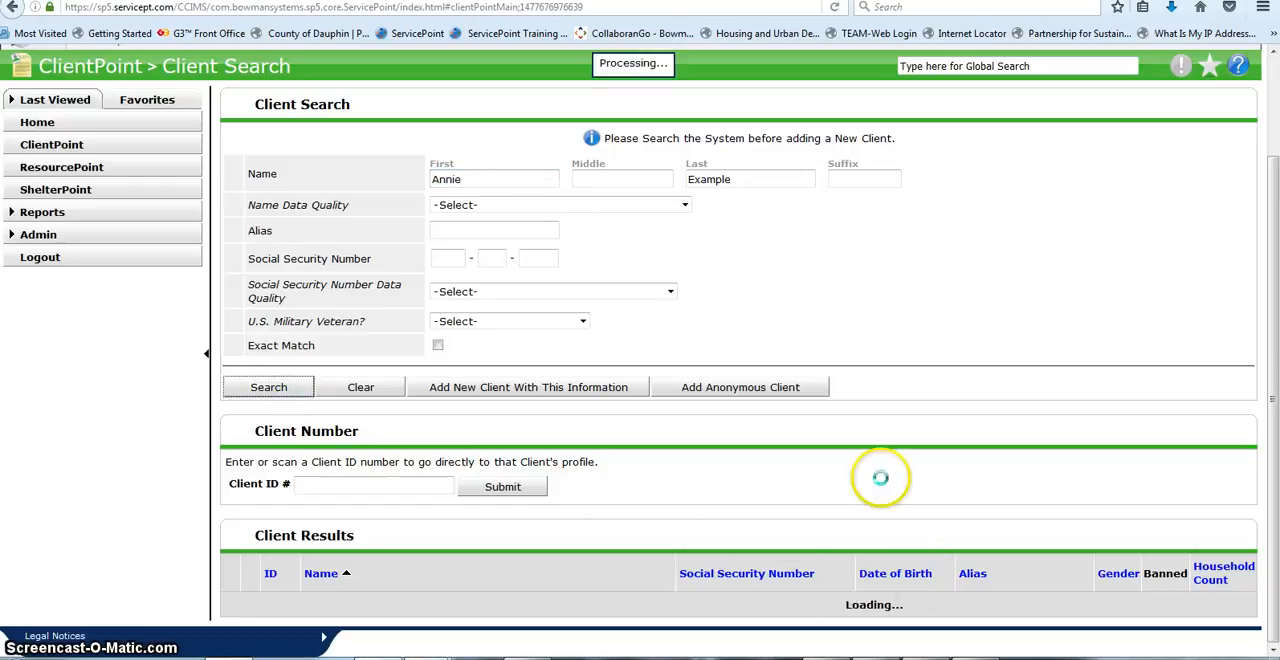
left_click(447, 259)
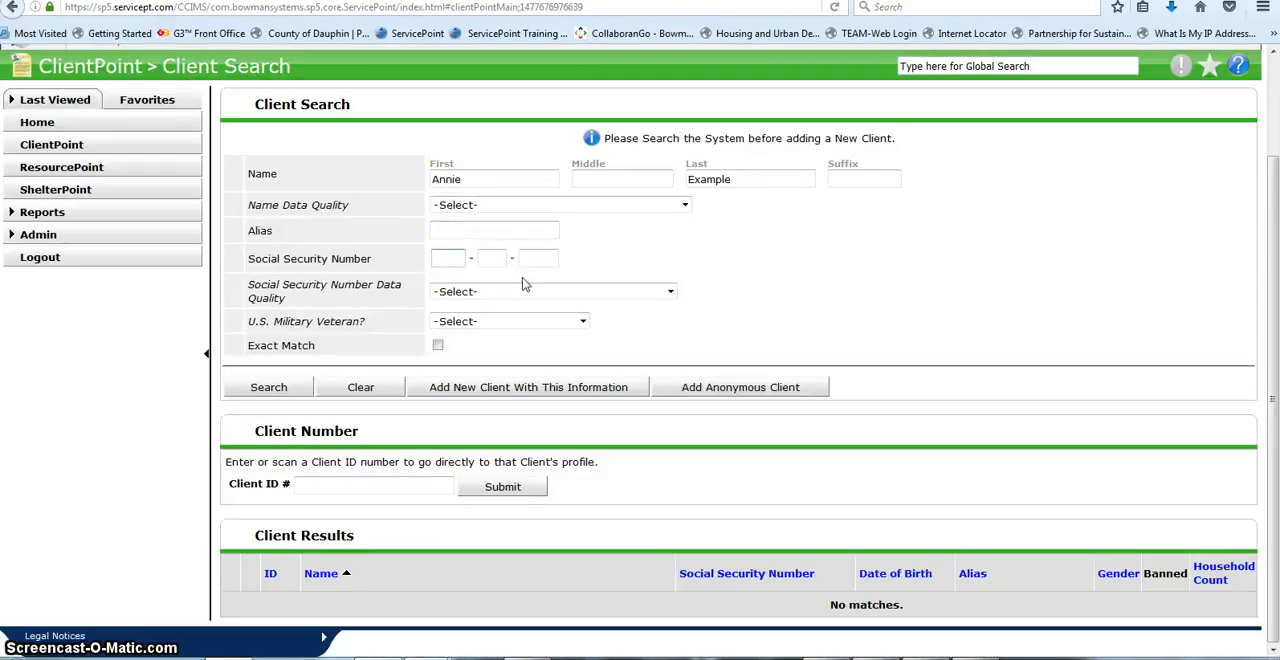
type("111 - 00 - 1111")
left_click(238, 392)
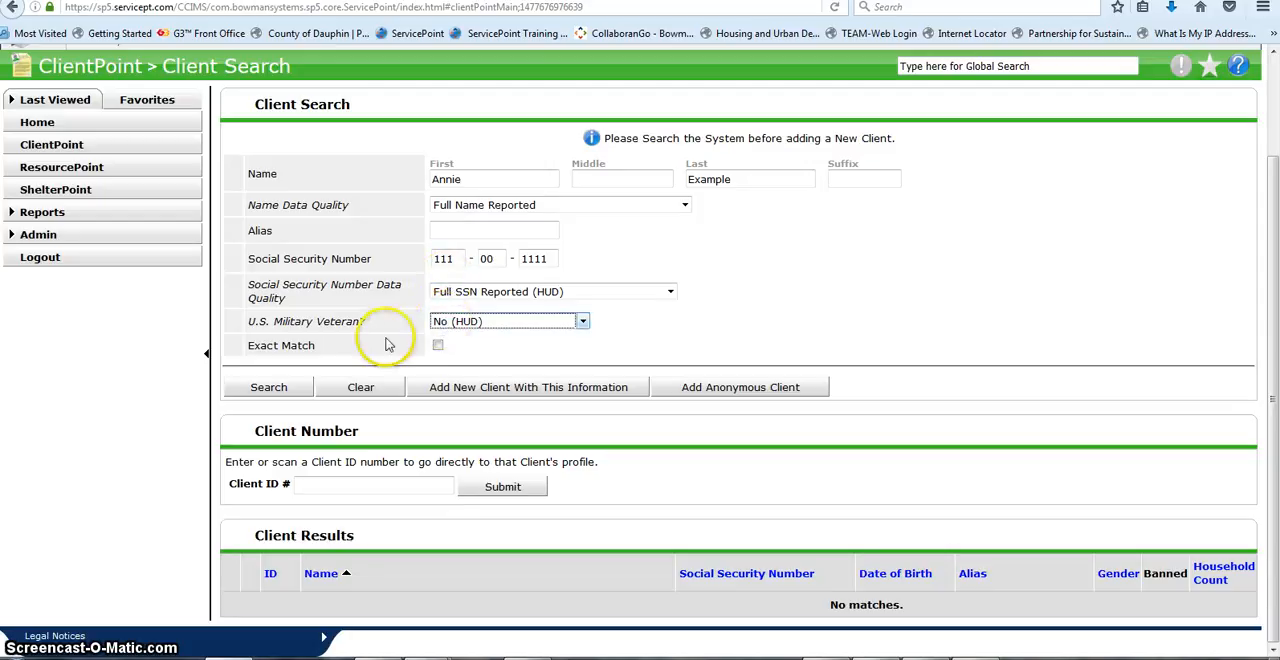
Step: Add a new client with the entered information, using the current system date instead of a back date
left_click(450, 397)
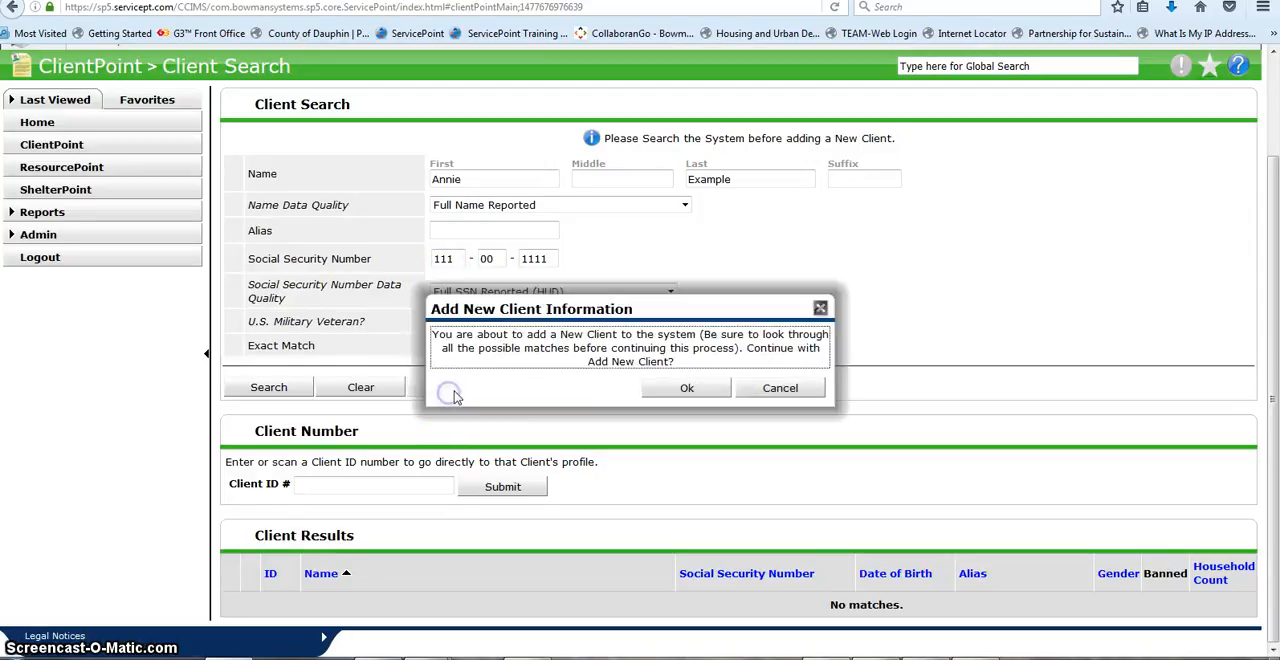
left_click(609, 391)
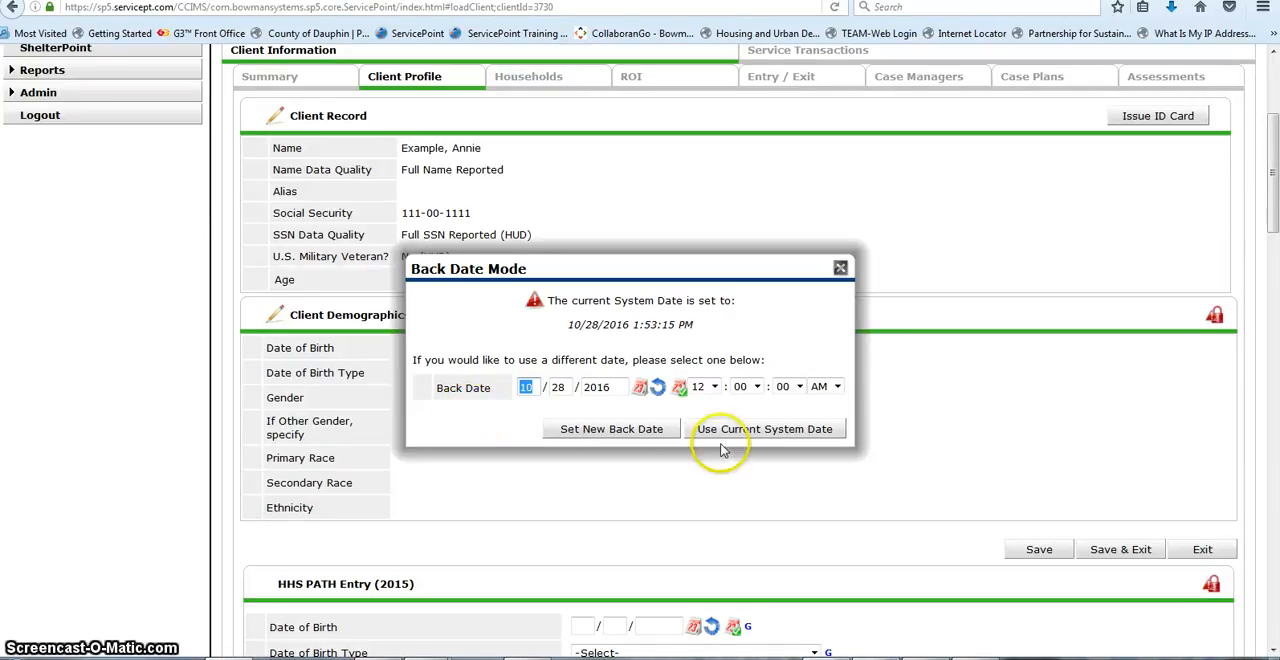
left_click(793, 430)
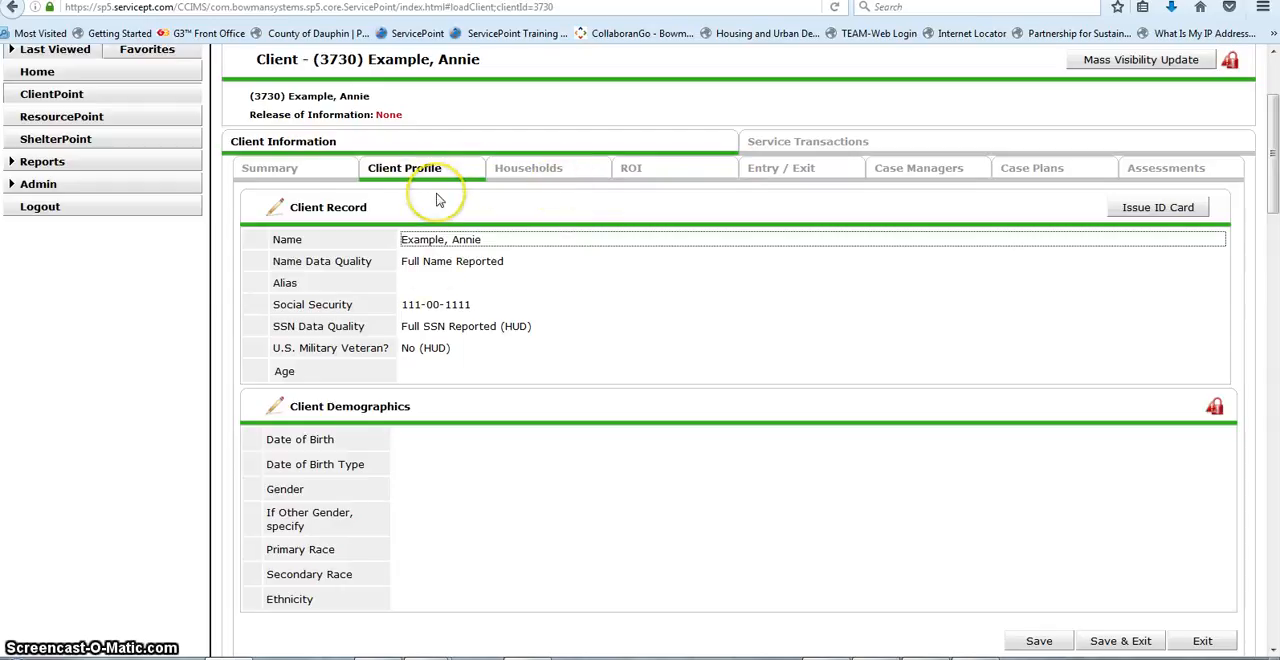
Step: Look over the new client's profile and search the existing households for the client's last name
scroll(436, 192, "down", 3)
scroll(436, 204, "up", 1)
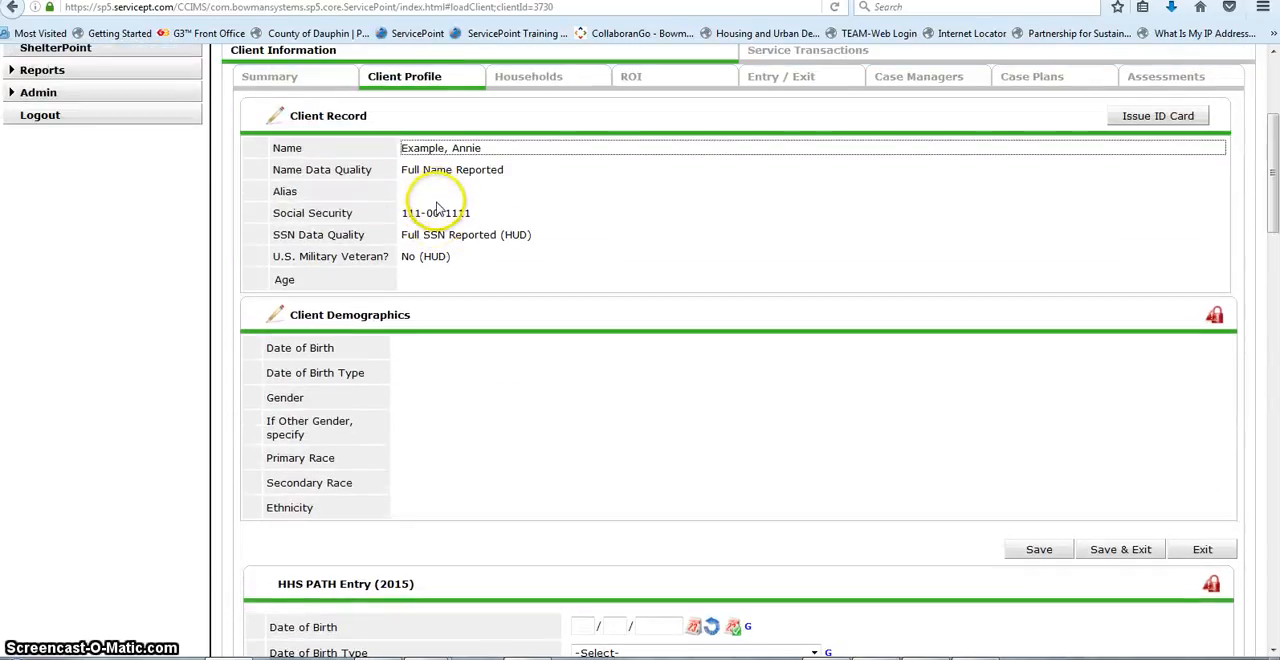
scroll(489, 374, "up", 2)
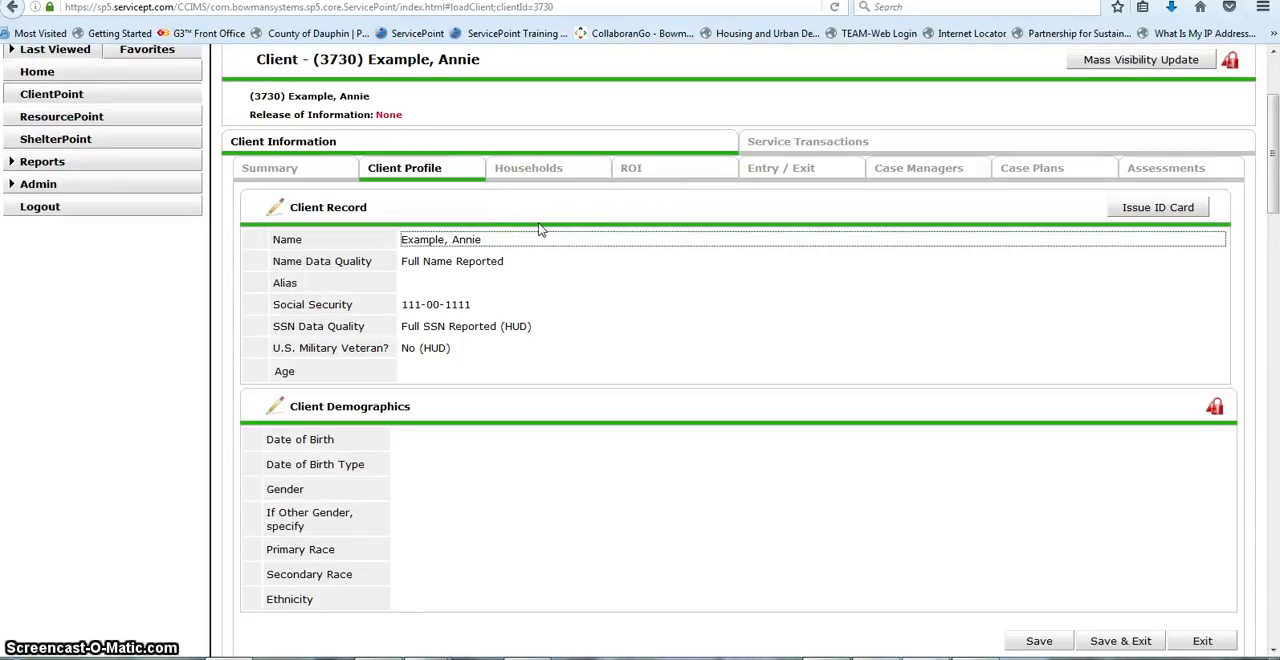
left_click(537, 171)
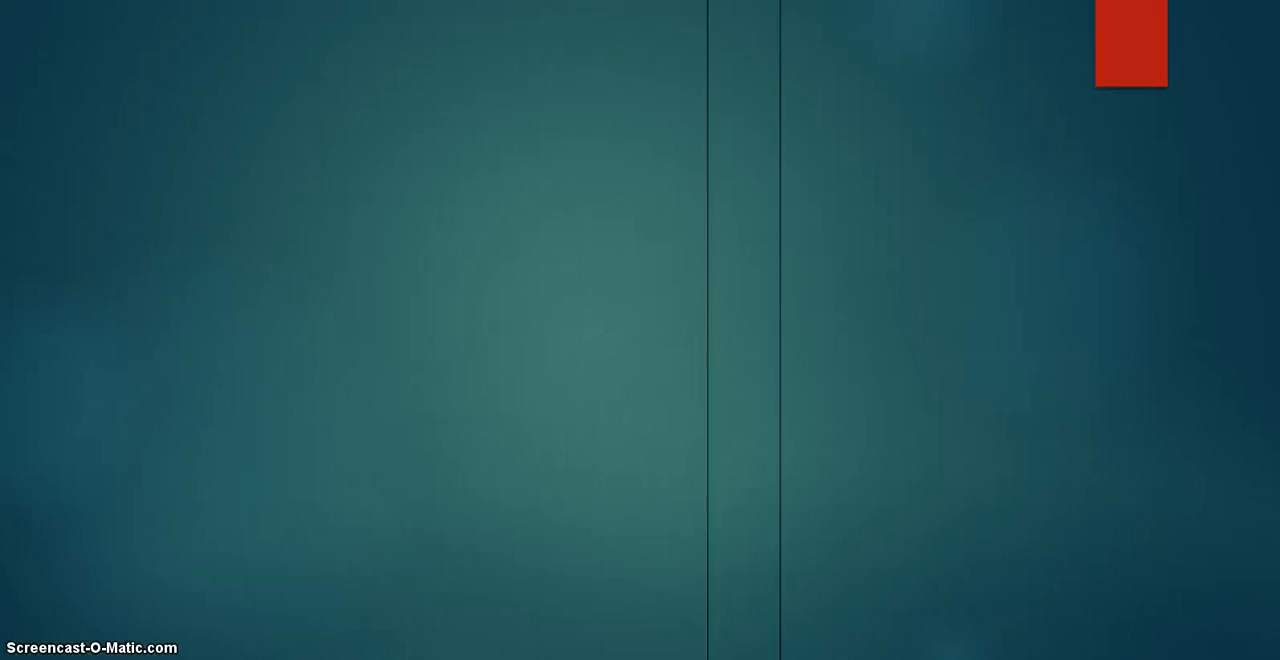
left_click(564, 13)
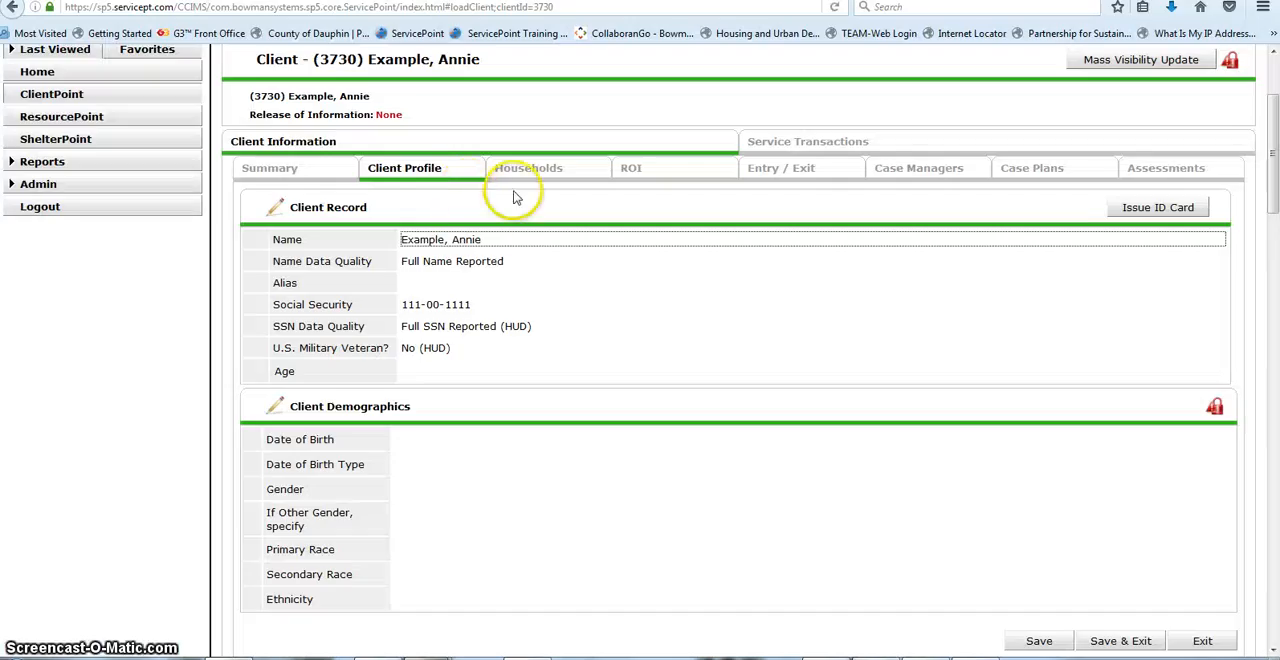
left_click(524, 176)
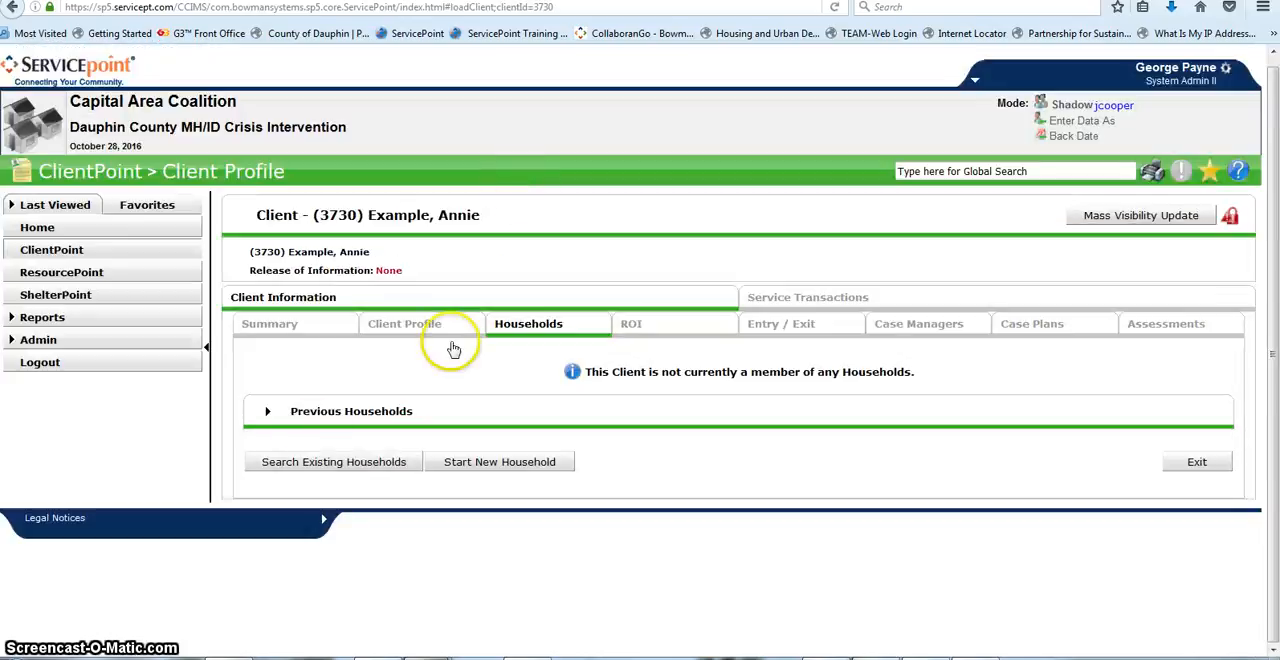
left_click(312, 461)
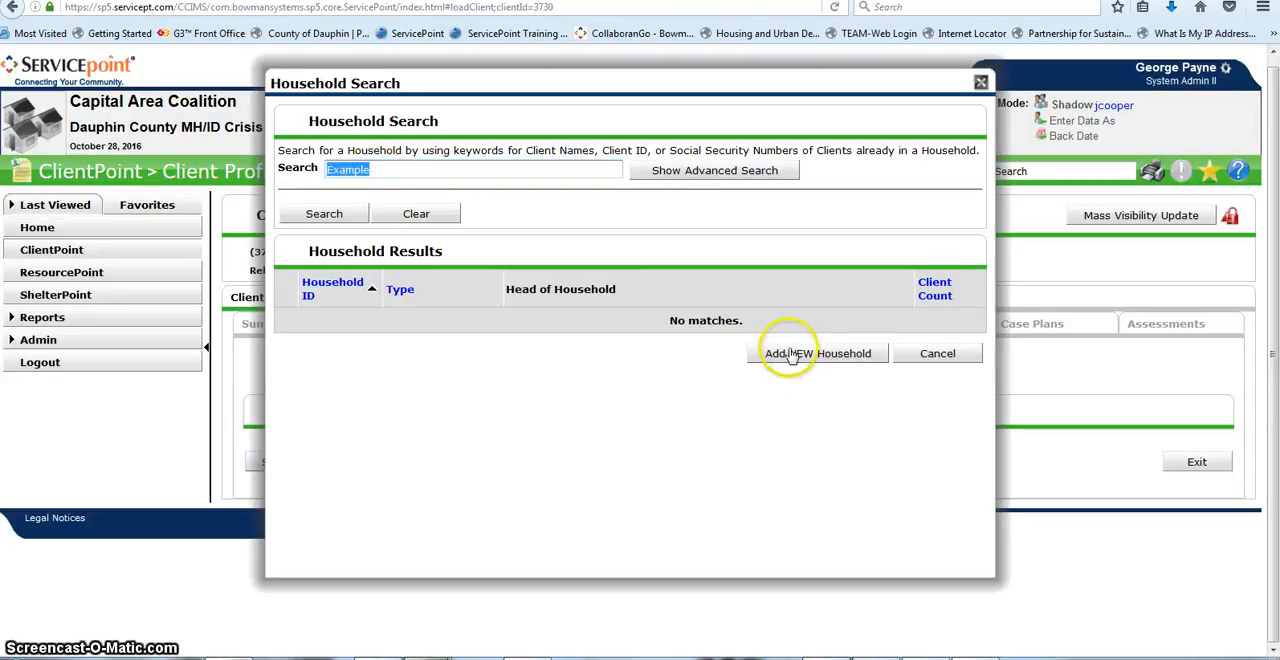
left_click(332, 211)
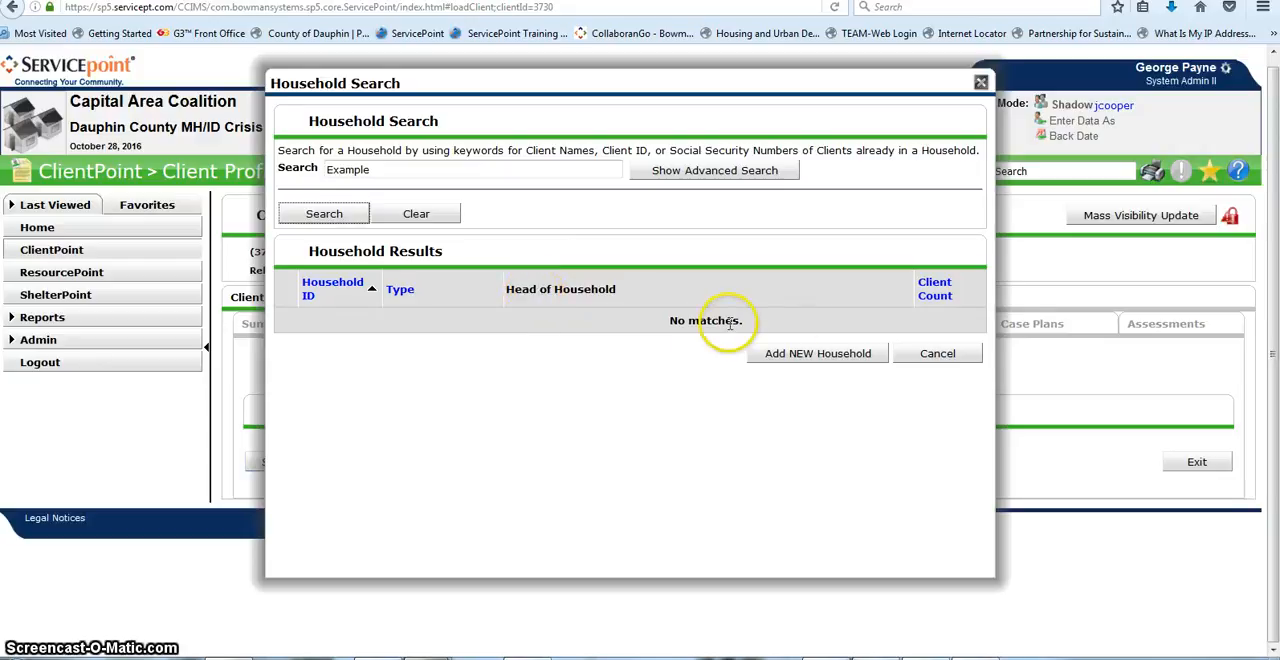
Step: Start a new household for the client with the household type Female Single Parent
left_click(800, 354)
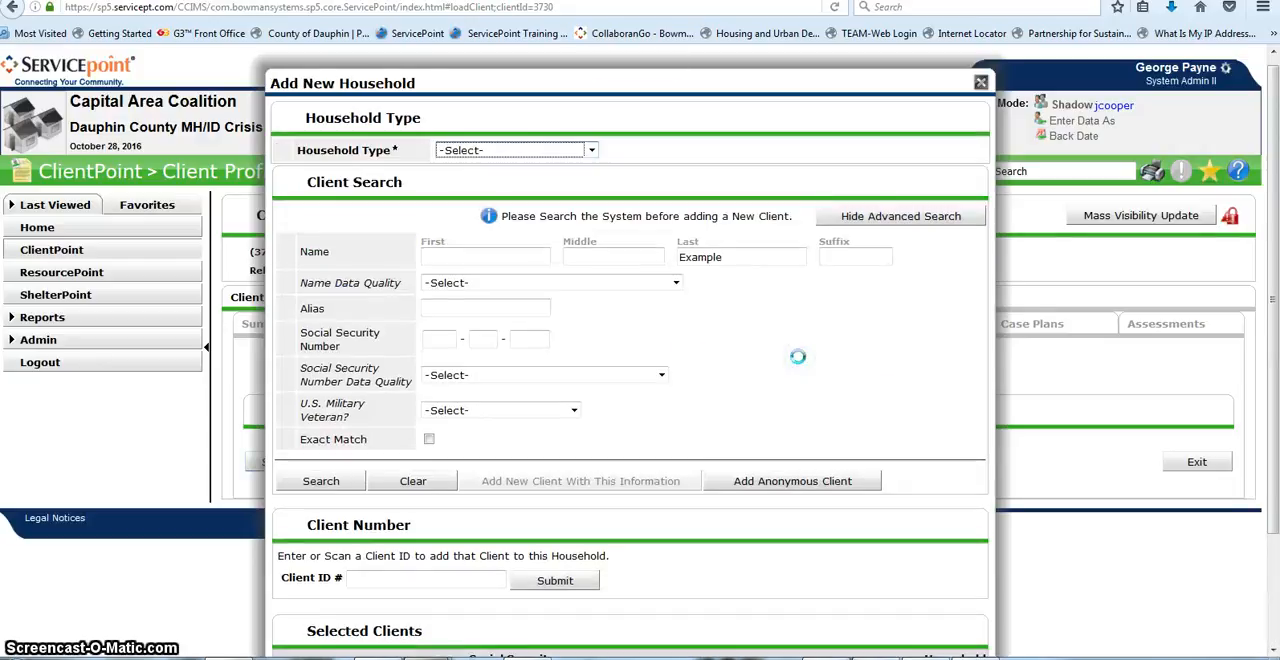
left_click(590, 150)
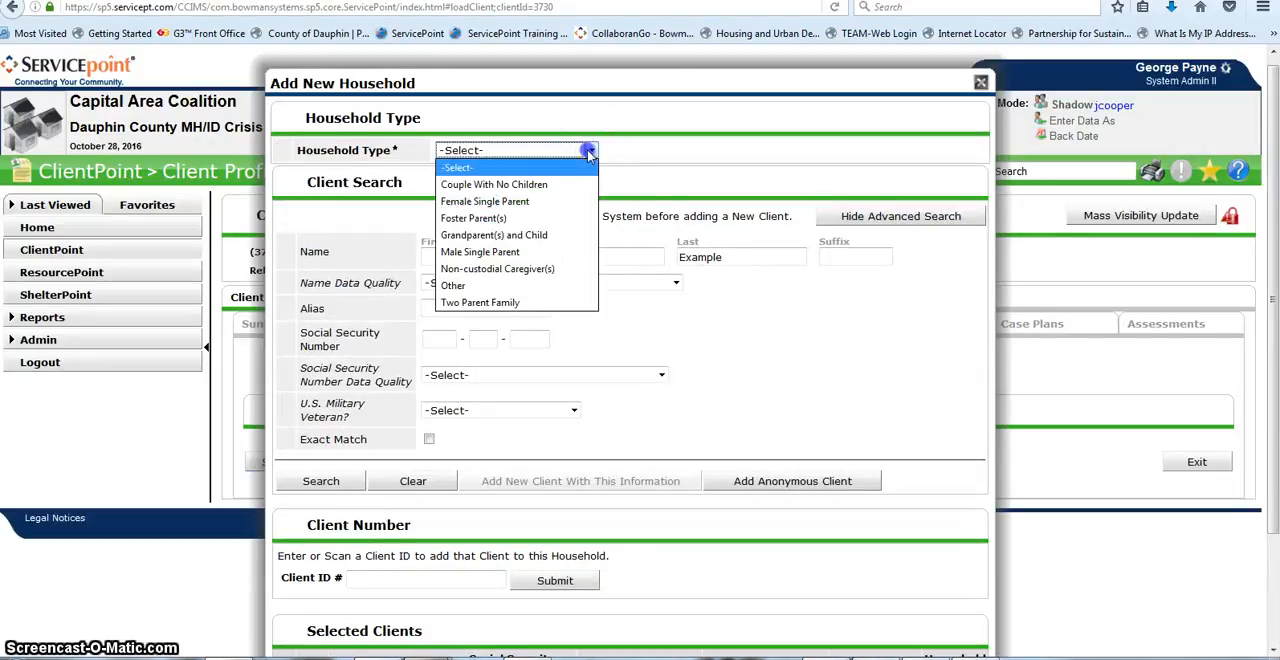
left_click(555, 202)
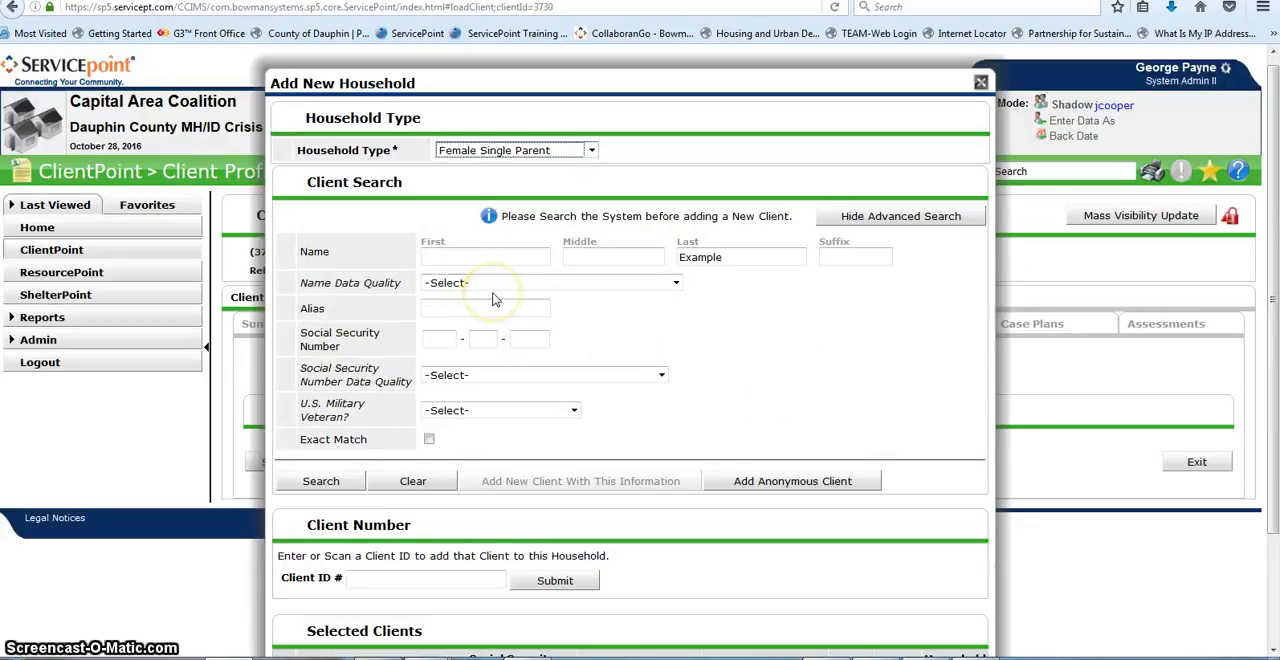
Step: Search the system for the second household member by first and last name
left_click(492, 258)
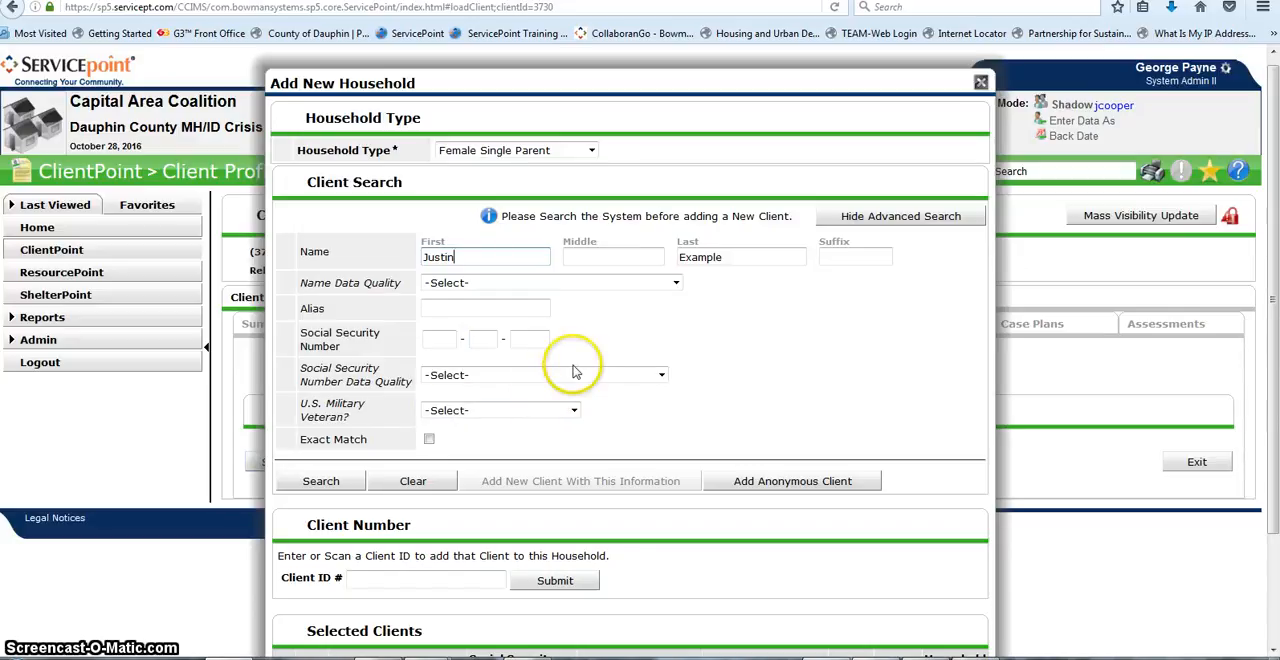
left_click(321, 480)
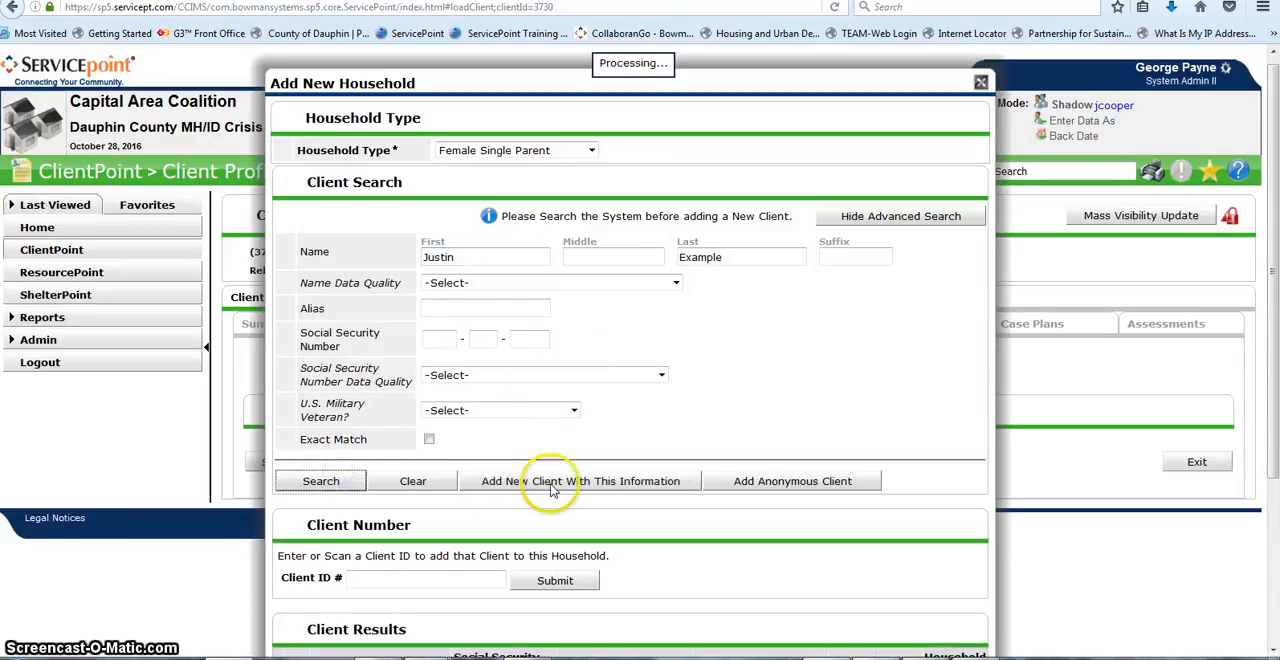
scroll(553, 490, "down", 3)
scroll(604, 459, "up", 1)
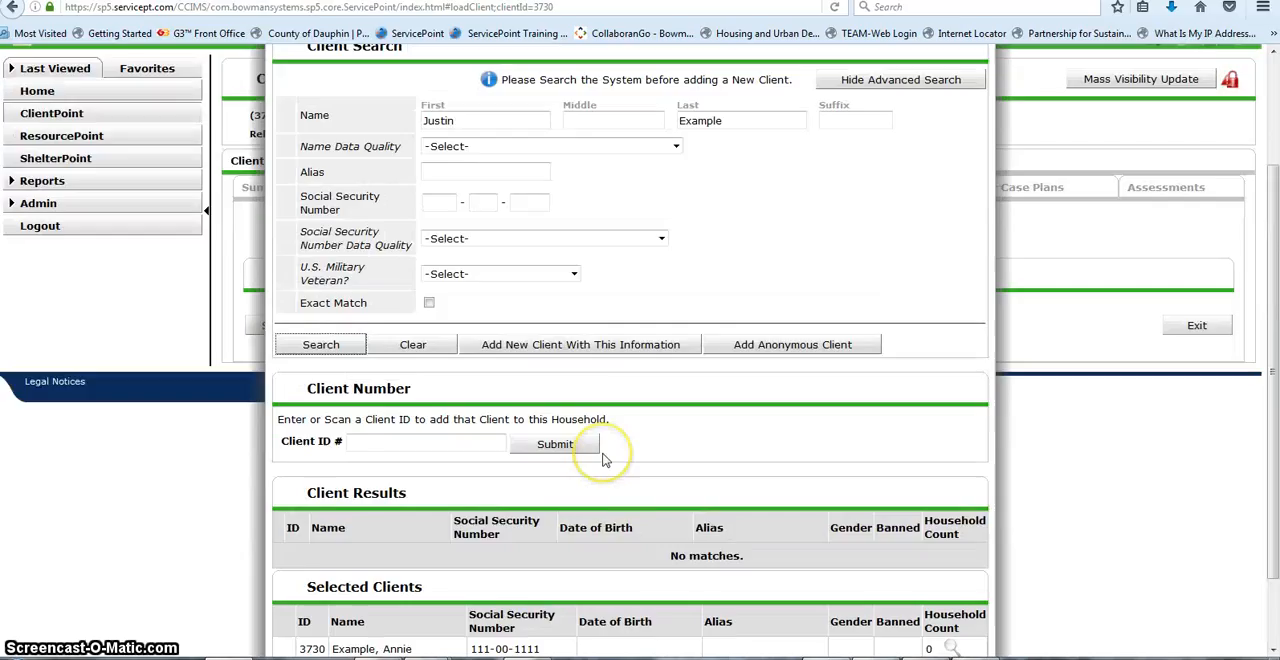
scroll(604, 459, "up", 2)
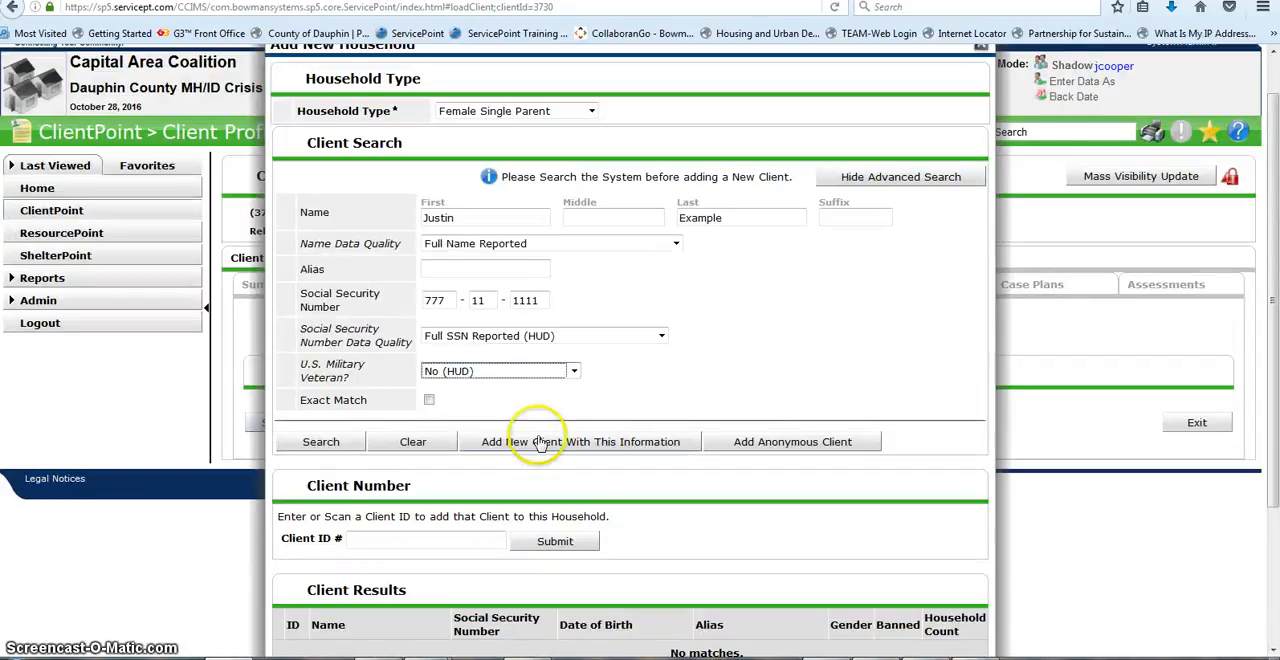
Step: Add the second member as a new client with Social Security Number, Full Name Reported, Full SSN Reported (HUD) and veteran status No (HUD), and continue to the household details
left_click(560, 441)
left_click(662, 398)
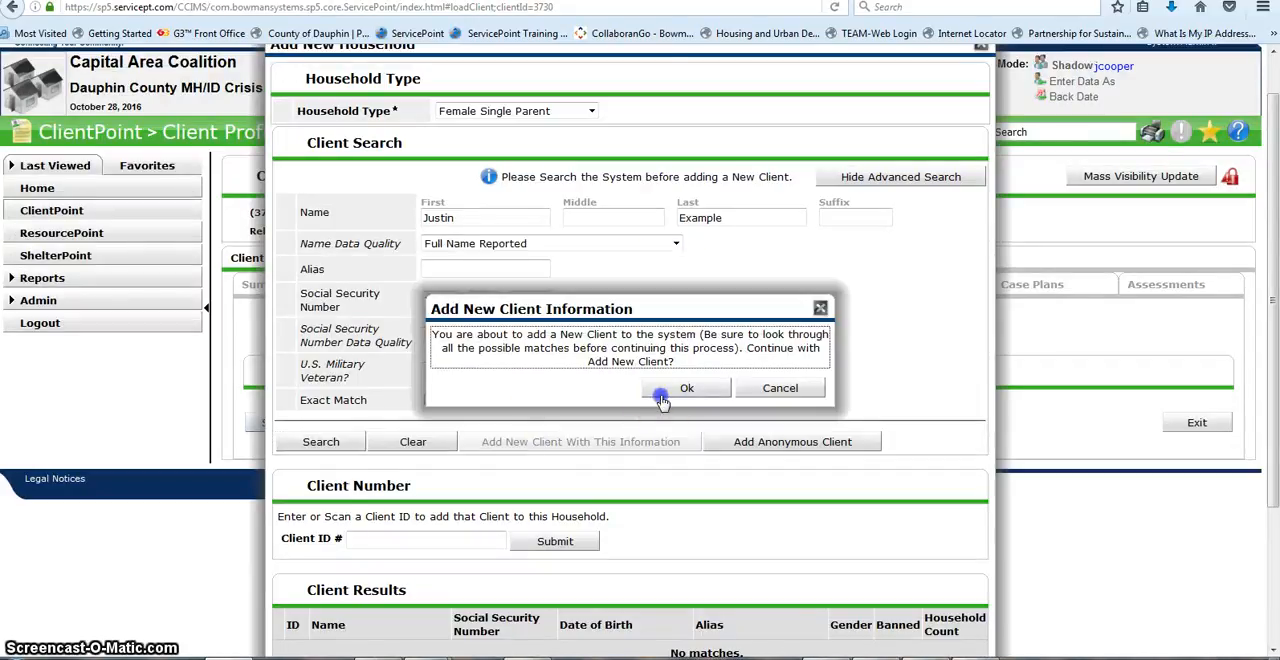
scroll(666, 389, "down", 4)
scroll(666, 389, "up", 3)
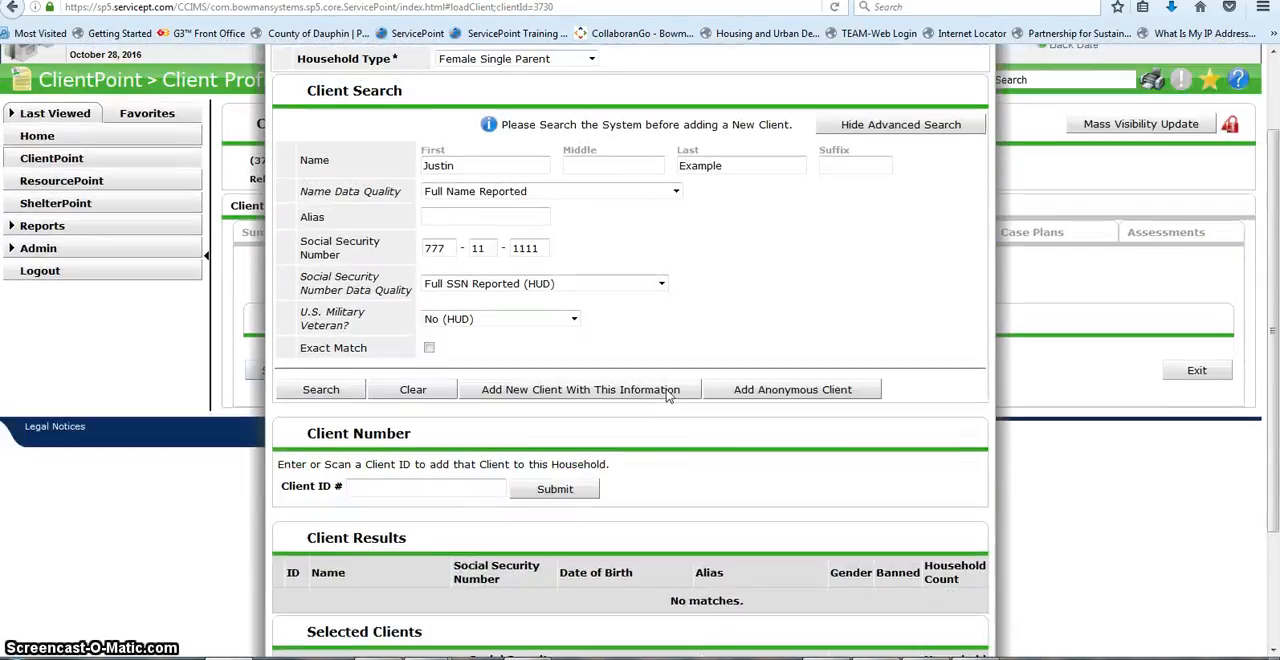
scroll(666, 395, "up", 2)
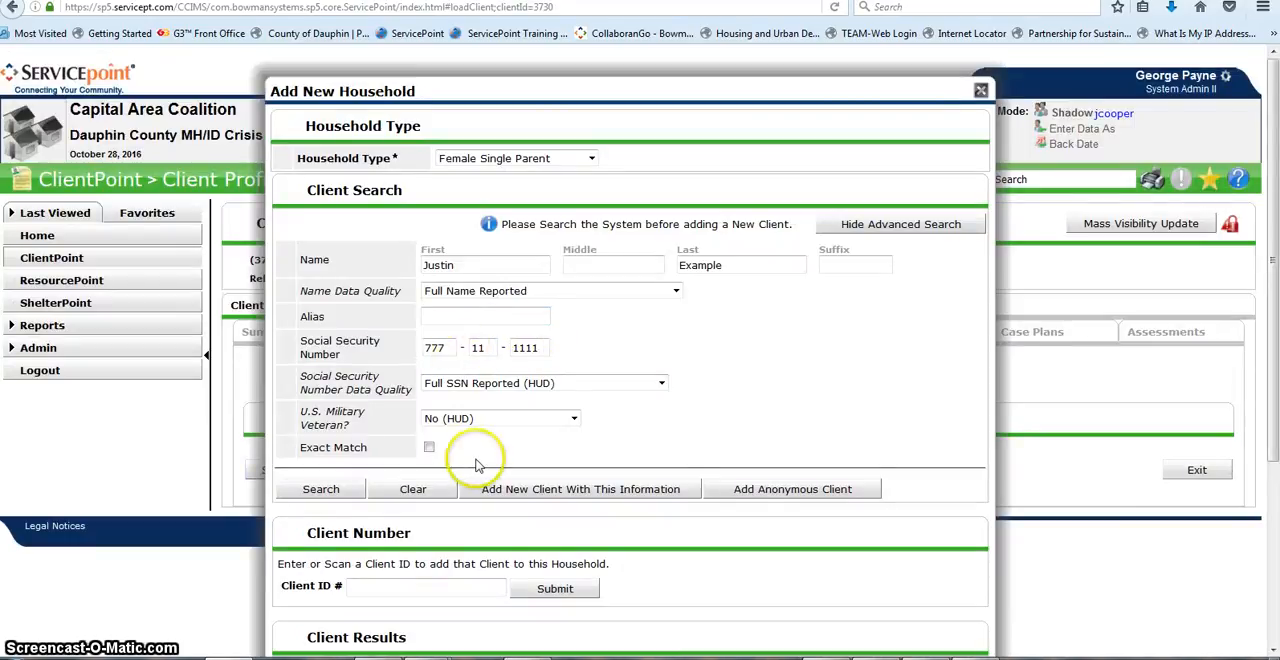
scroll(476, 465, "down", 5)
left_click(866, 621)
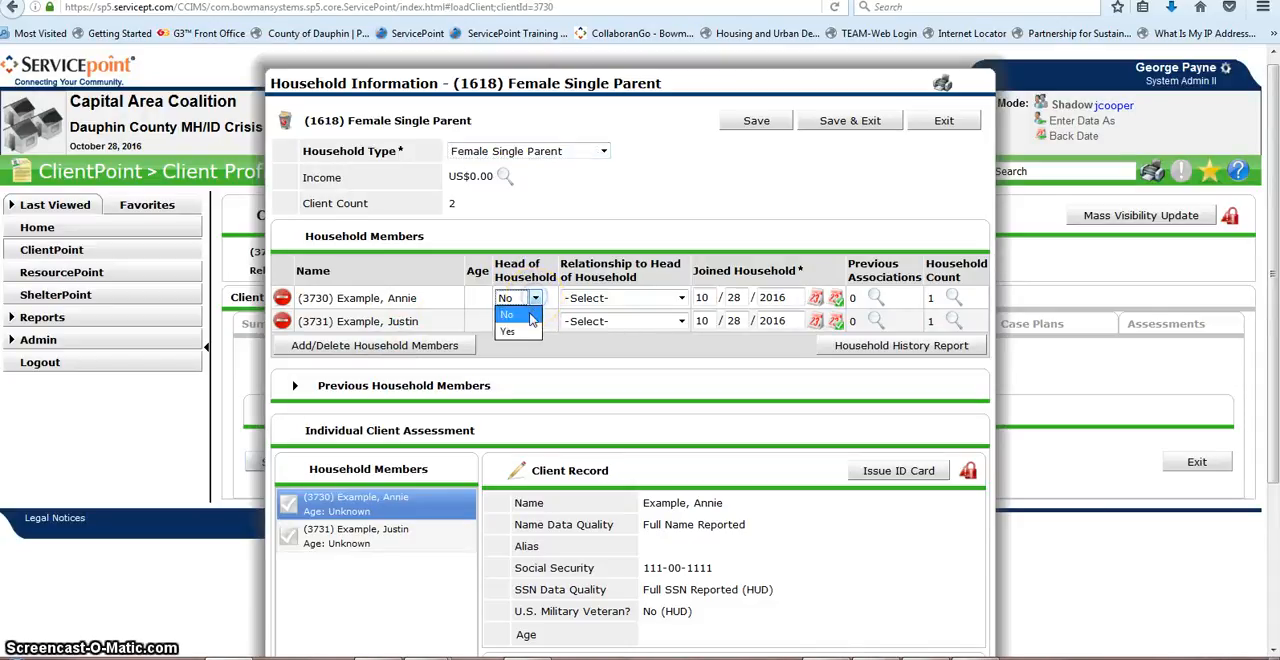
Step: Make the first member head of household, set the second member's relationship to Son, and save and close the household
left_click(510, 331)
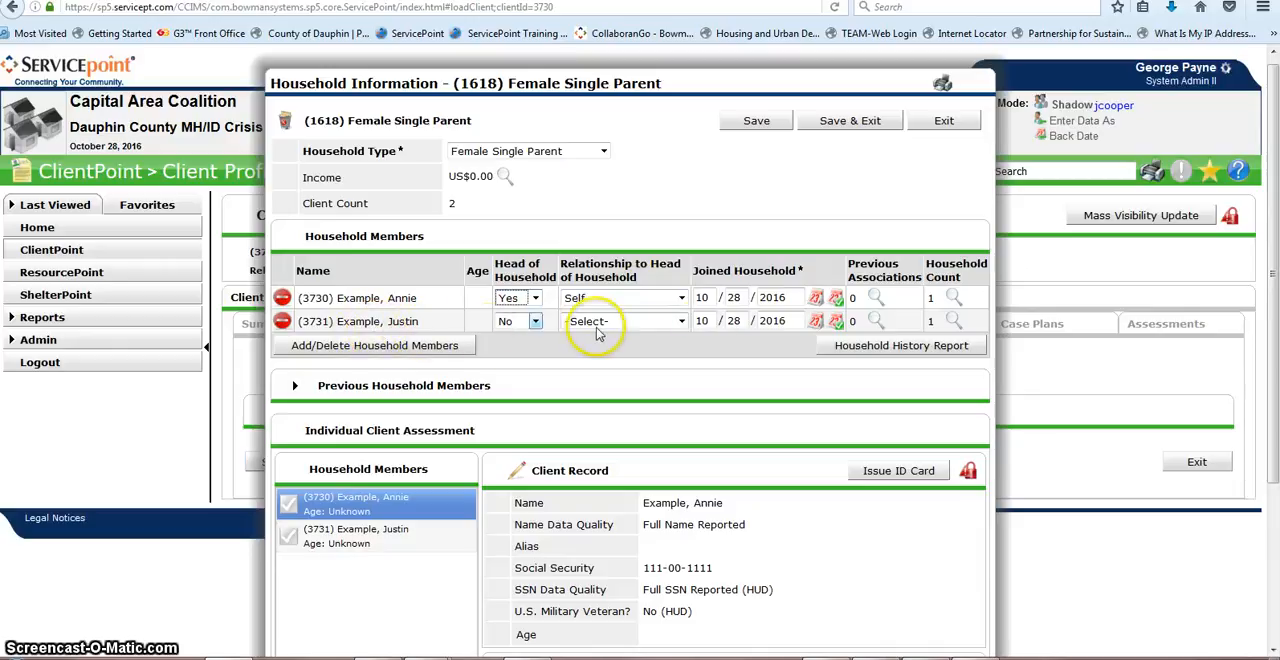
left_click(686, 327)
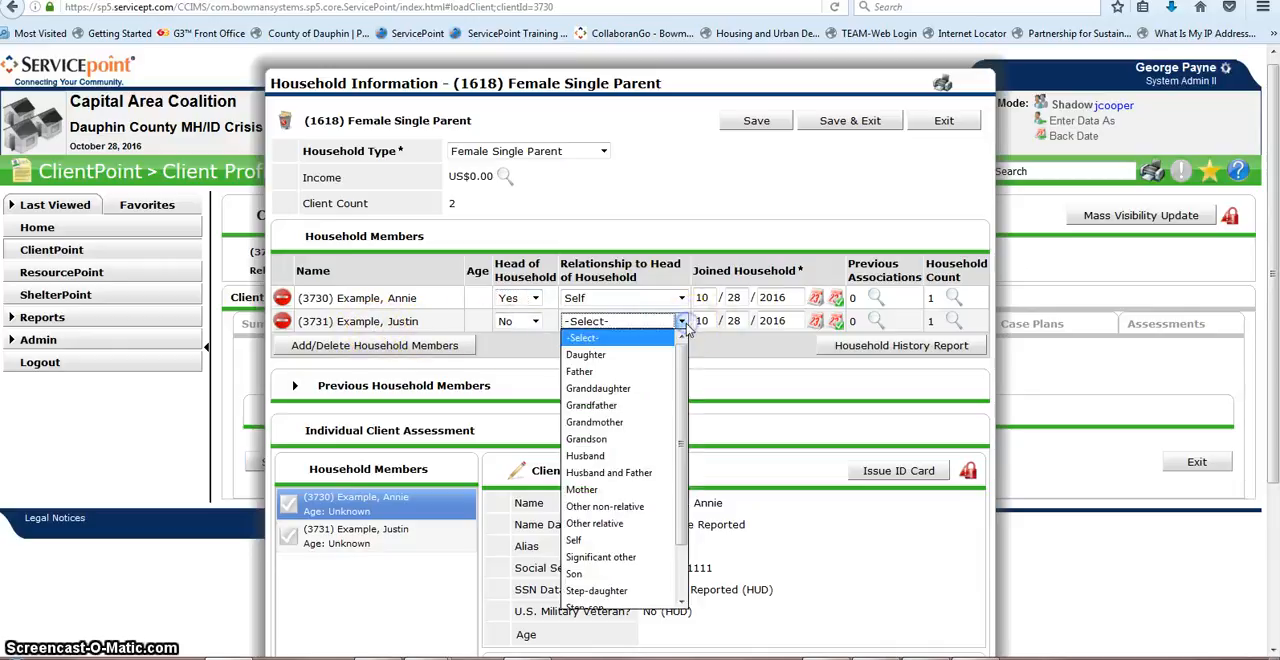
left_click(586, 577)
scroll(606, 541, "down", 3)
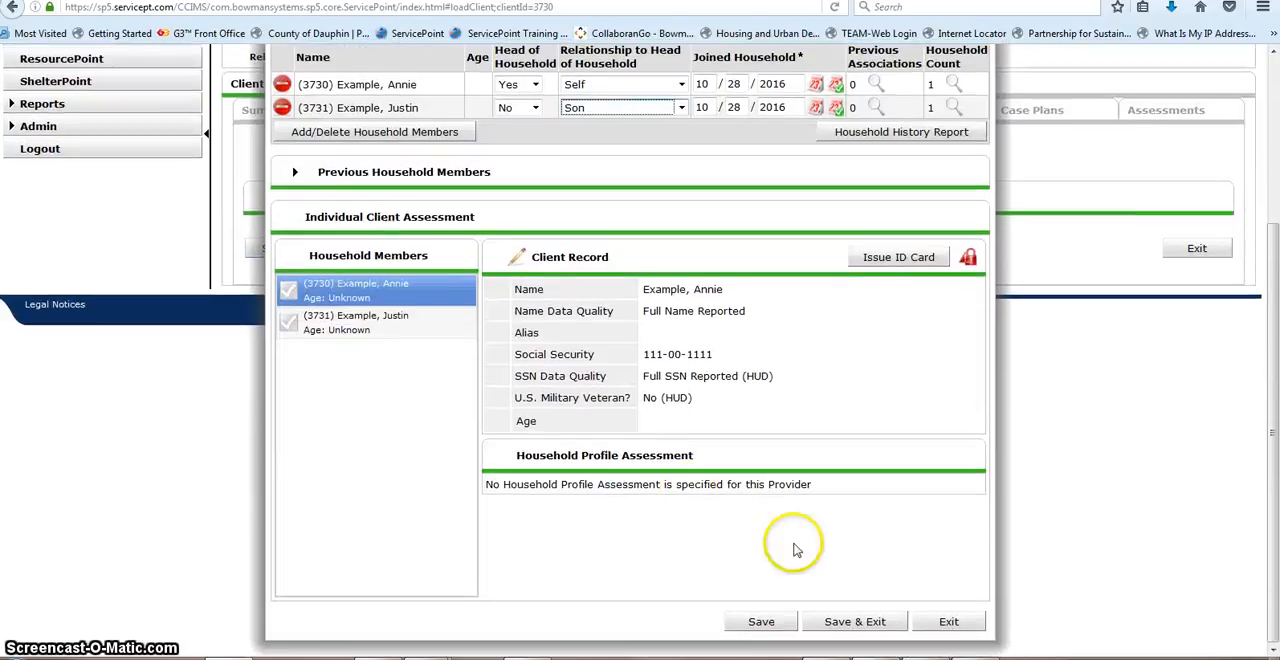
left_click(829, 621)
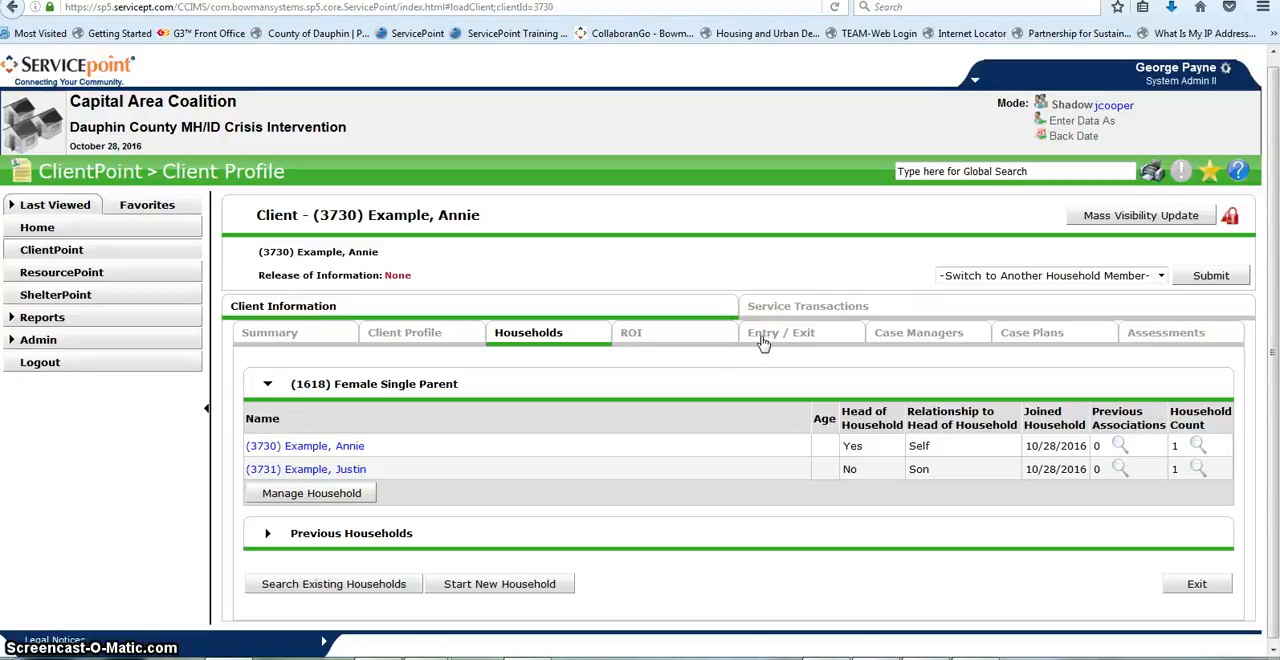
Step: Start a release of information for the client with Release Granted set to Yes and end date 10/28/2020
left_click(658, 396)
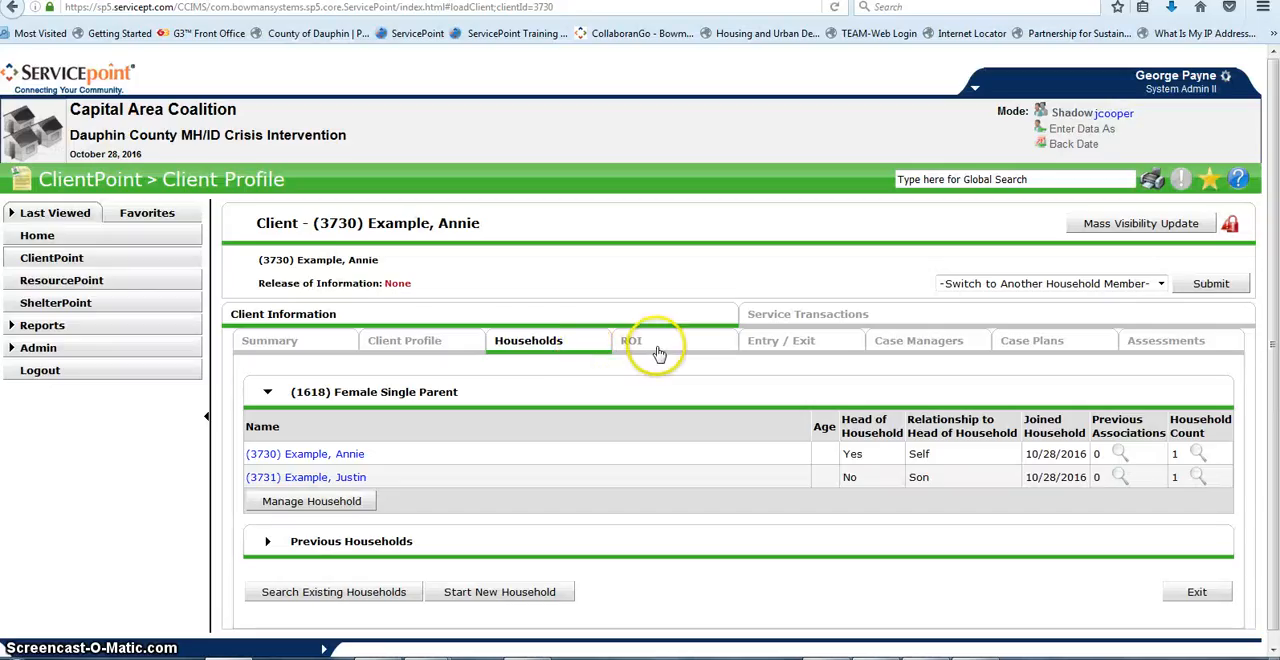
left_click(657, 346)
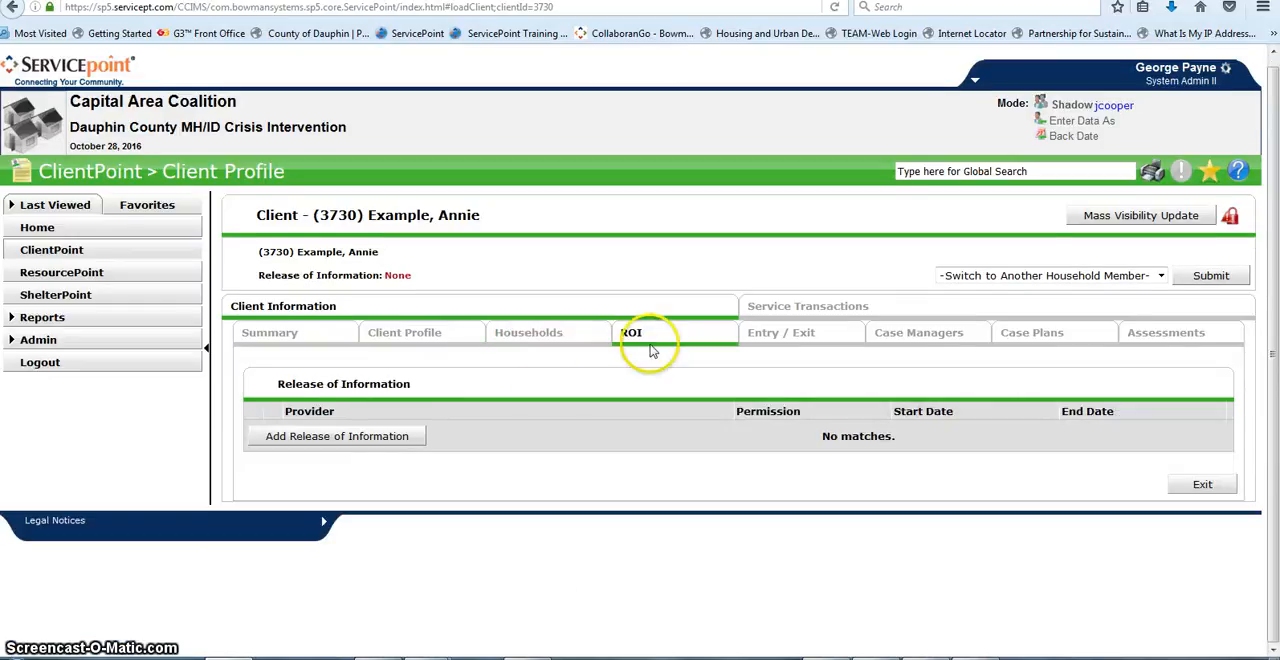
left_click(377, 437)
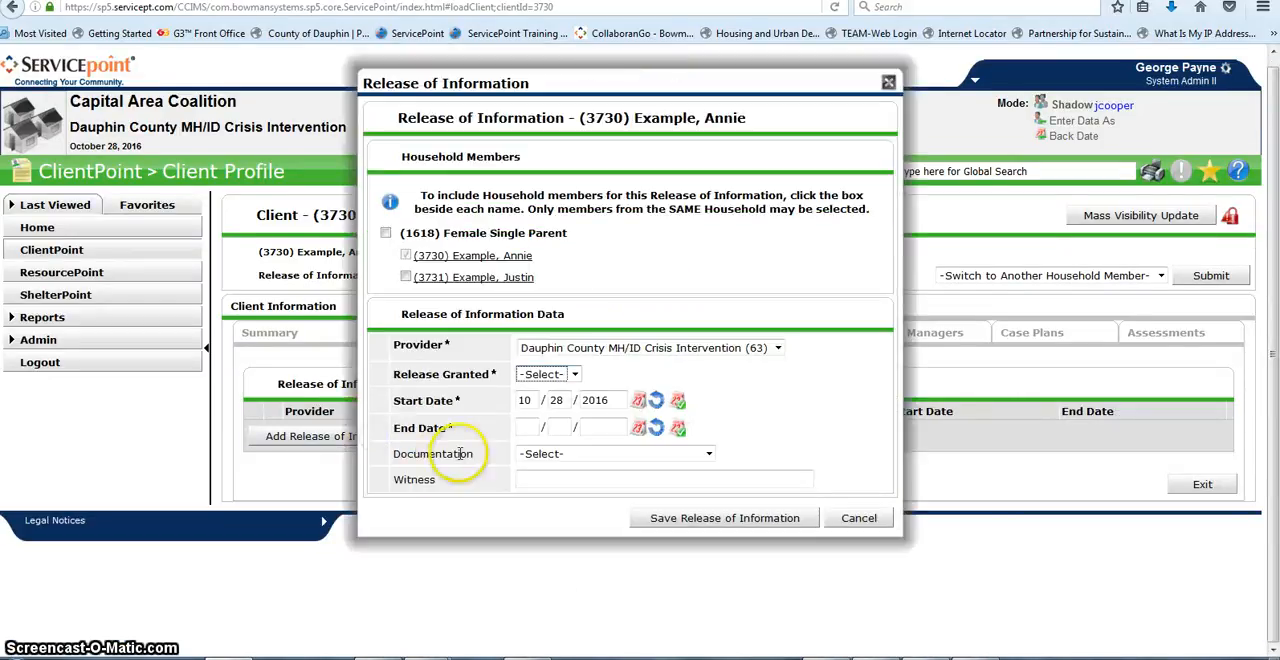
left_click(573, 374)
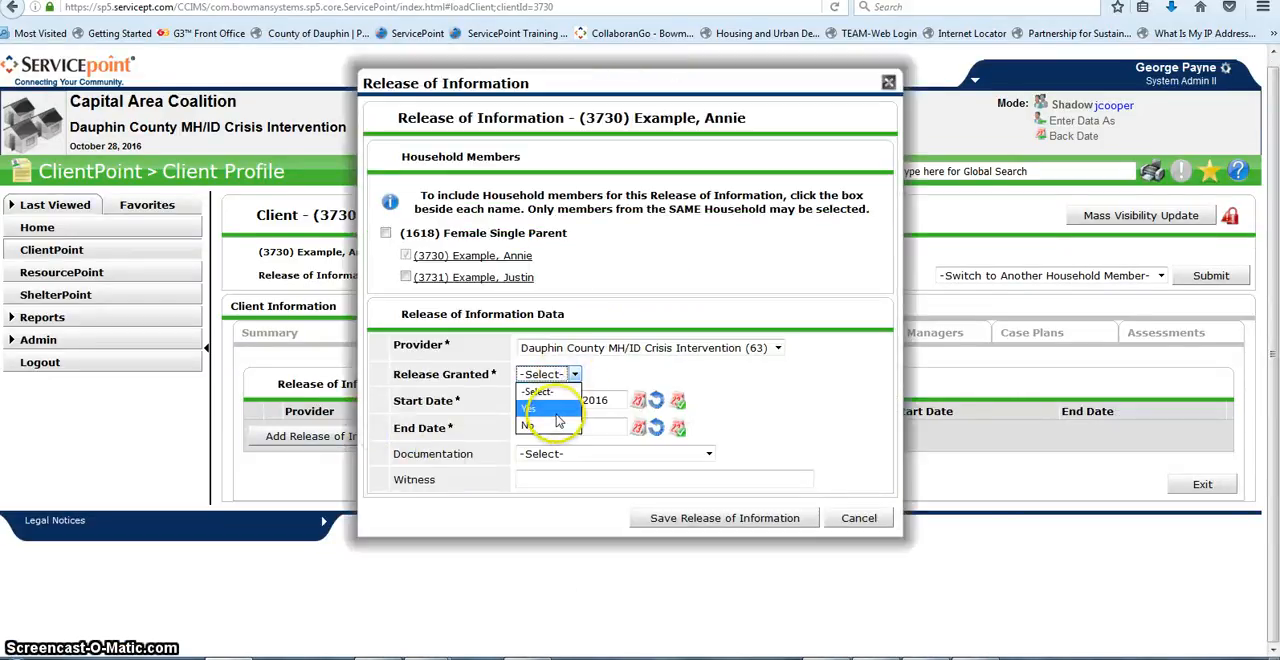
left_click(557, 414)
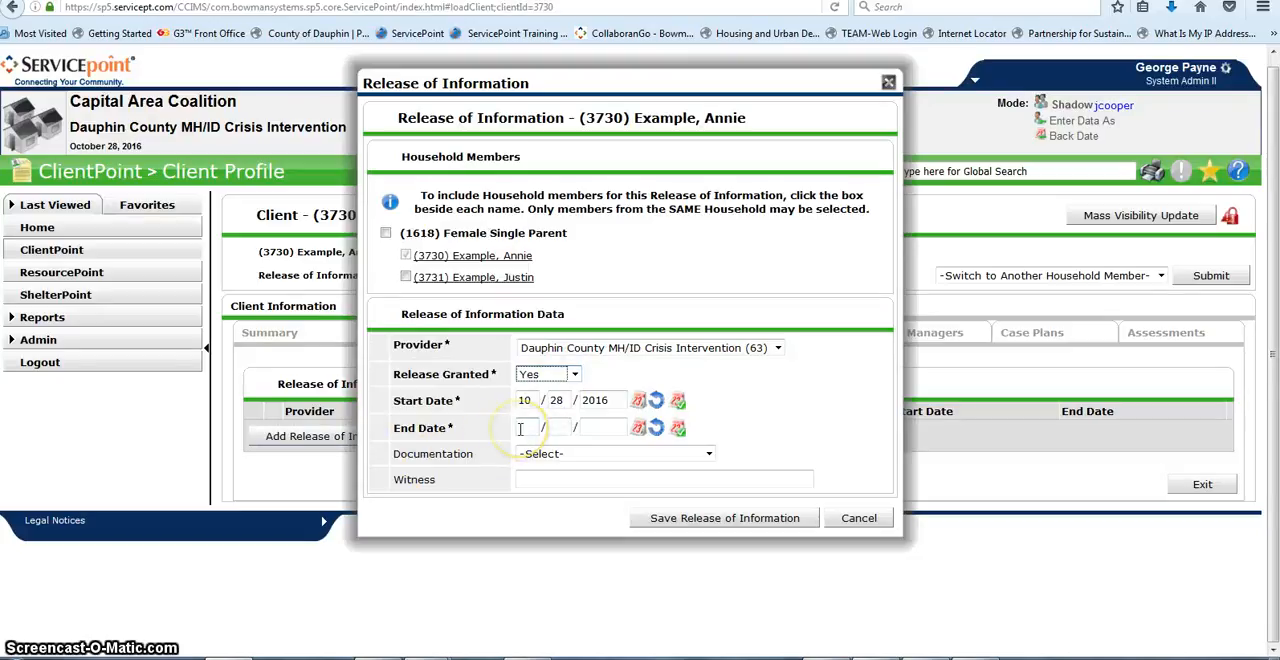
left_click(519, 428)
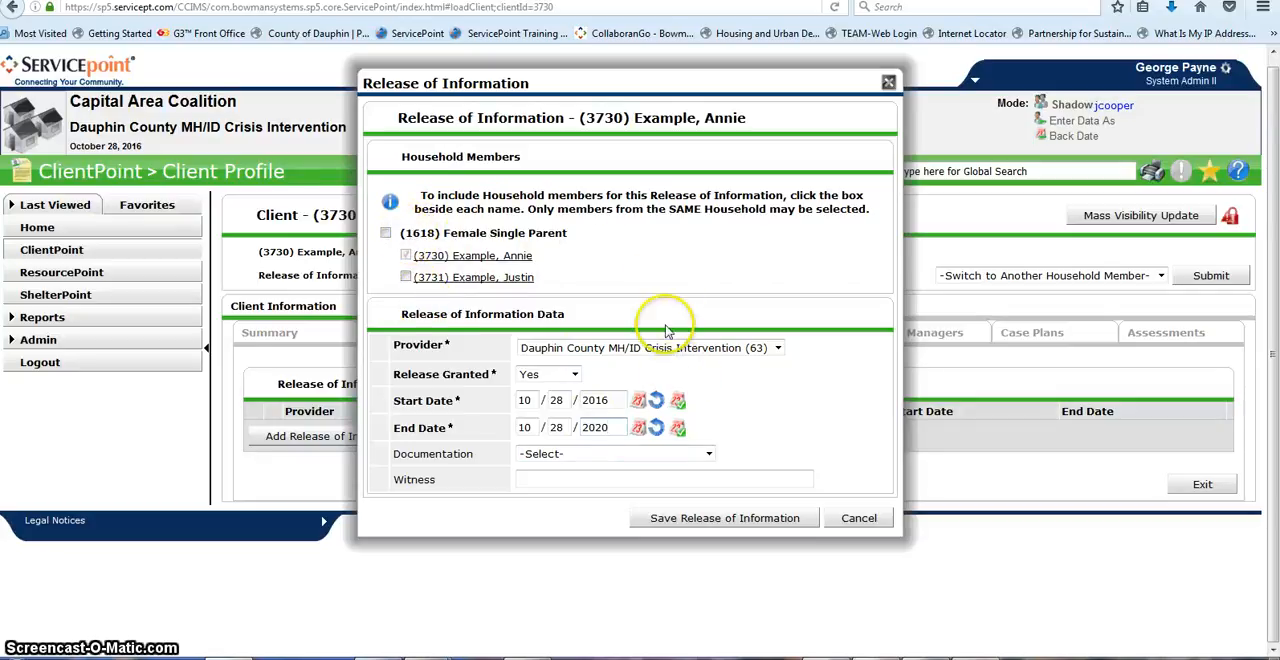
Step: Include the whole Female Single Parent household in the release, set Documentation to Signed Statement from Client, and save the release
left_click(387, 235)
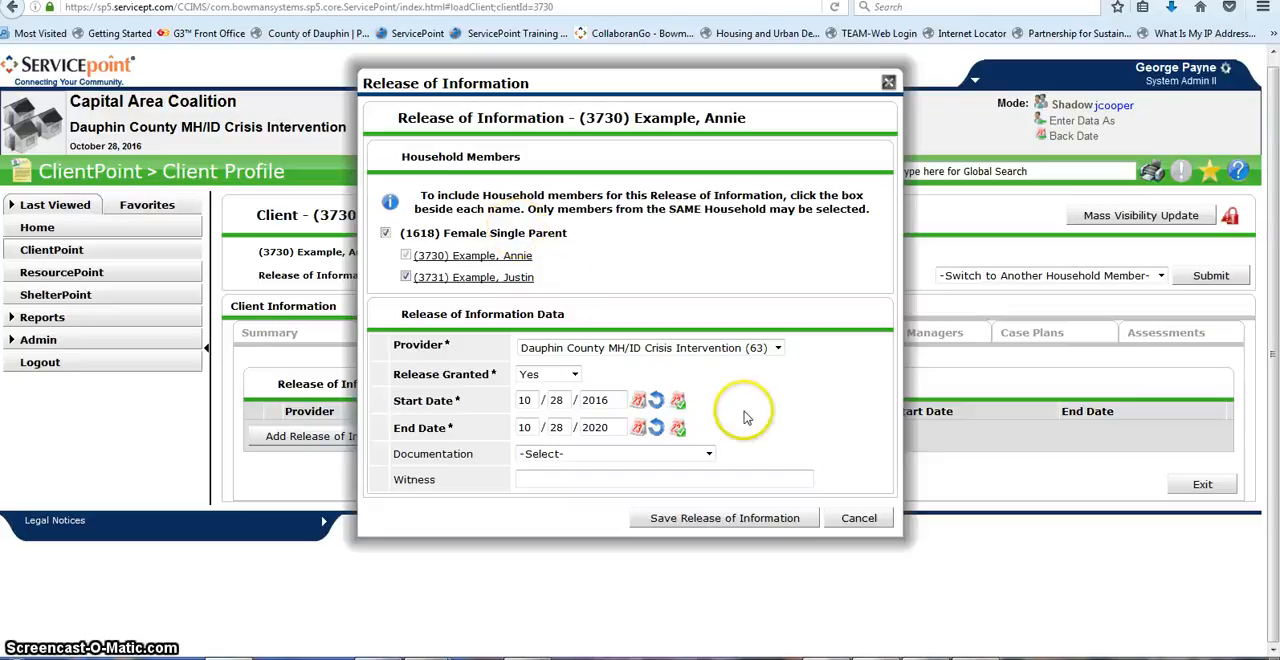
left_click(709, 454)
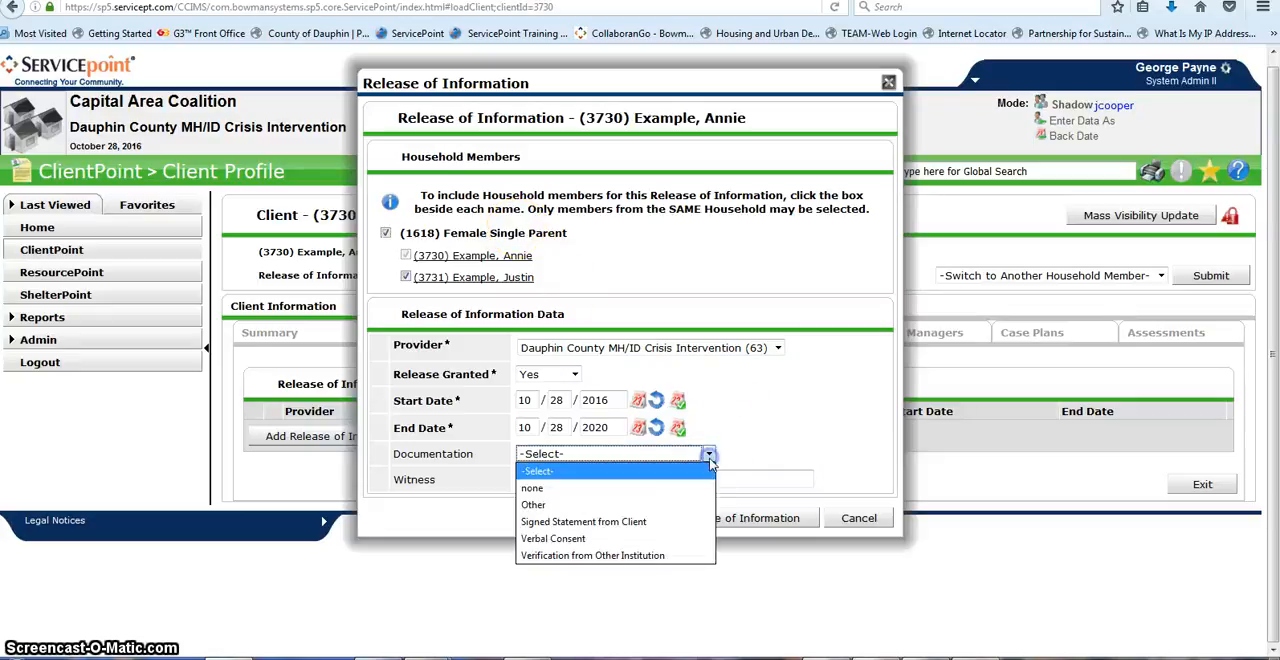
left_click(637, 521)
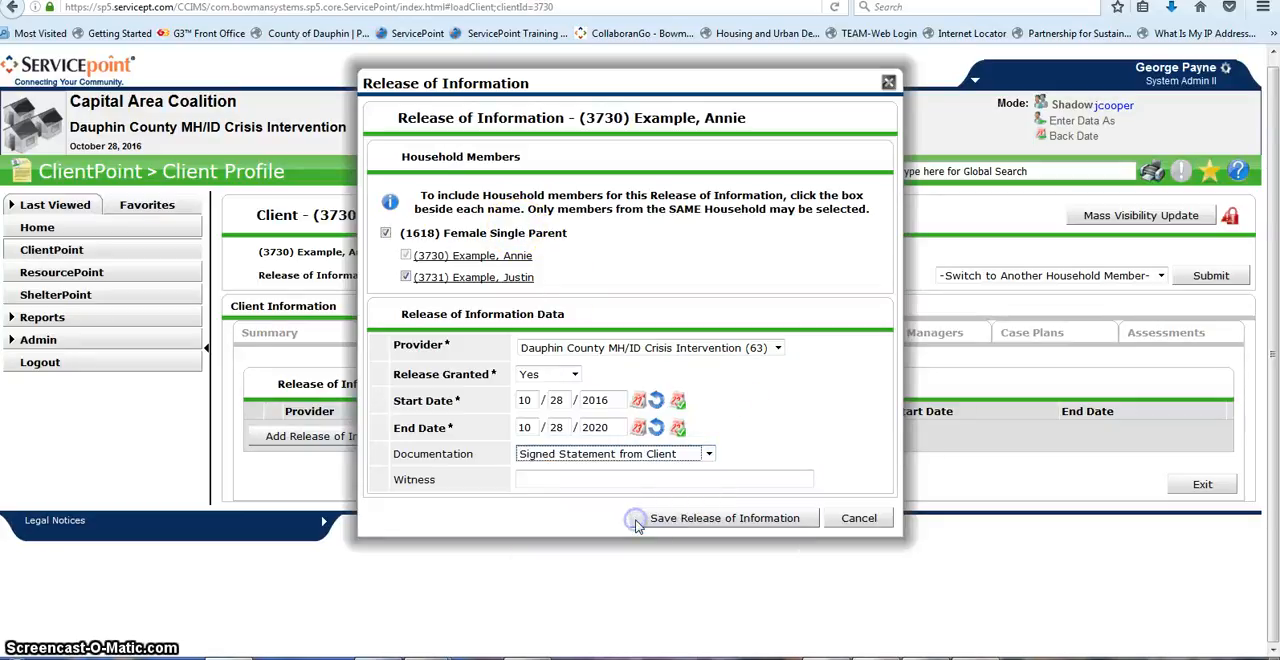
left_click(760, 518)
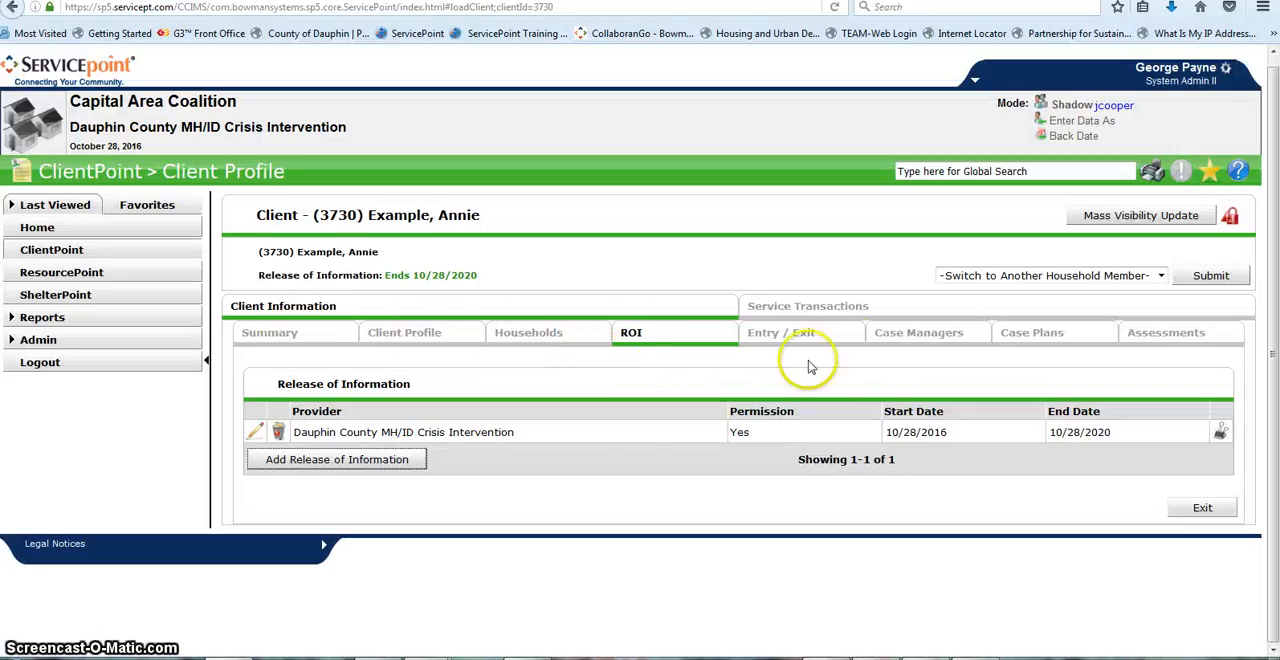
Step: Add a program entry of type PATH for both household members and save it to continue to the entry assessment
left_click(836, 338)
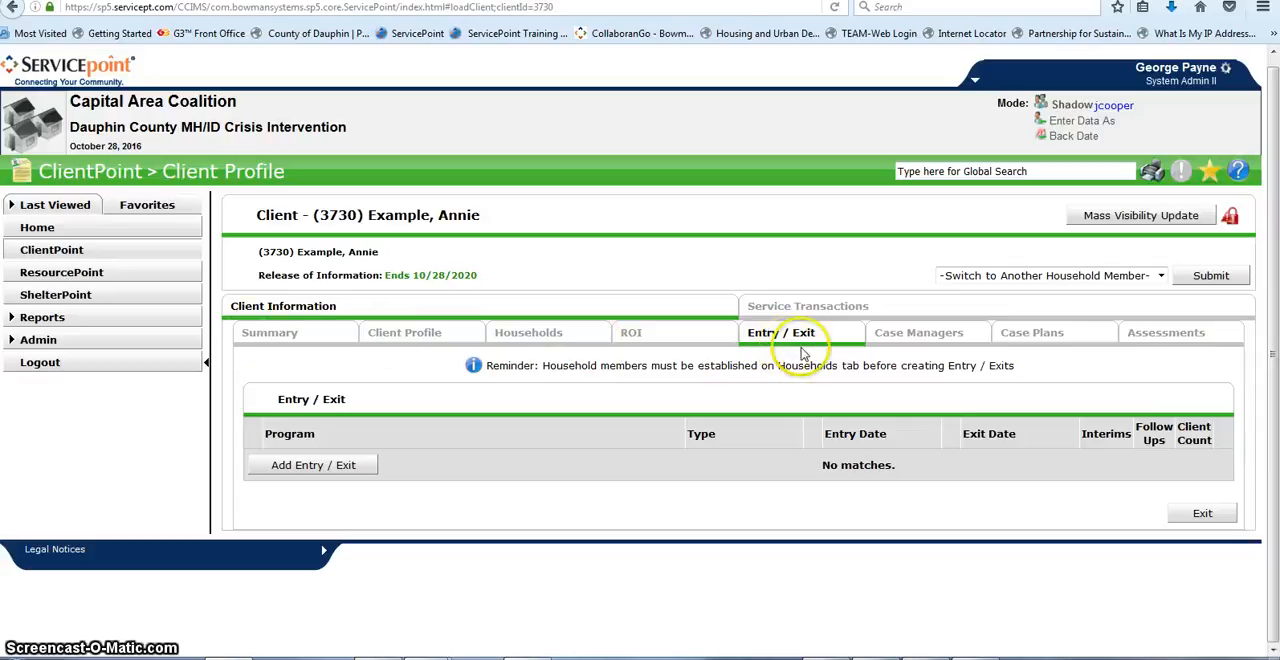
left_click(313, 467)
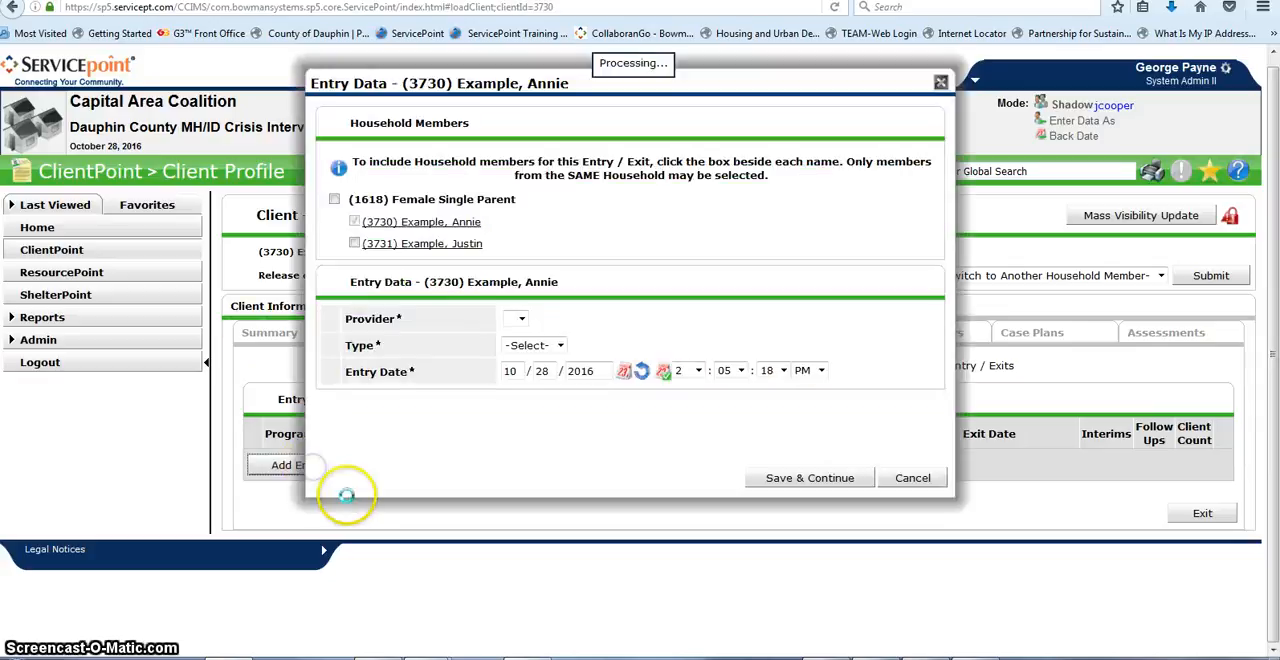
left_click(335, 200)
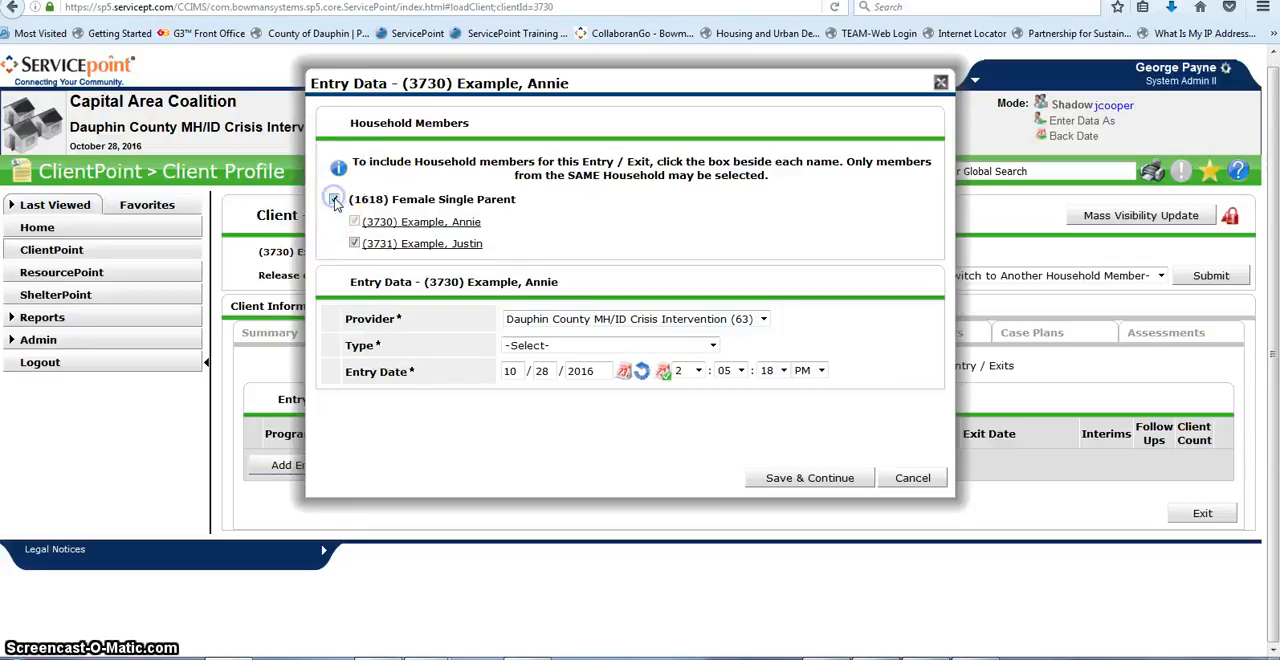
left_click(713, 346)
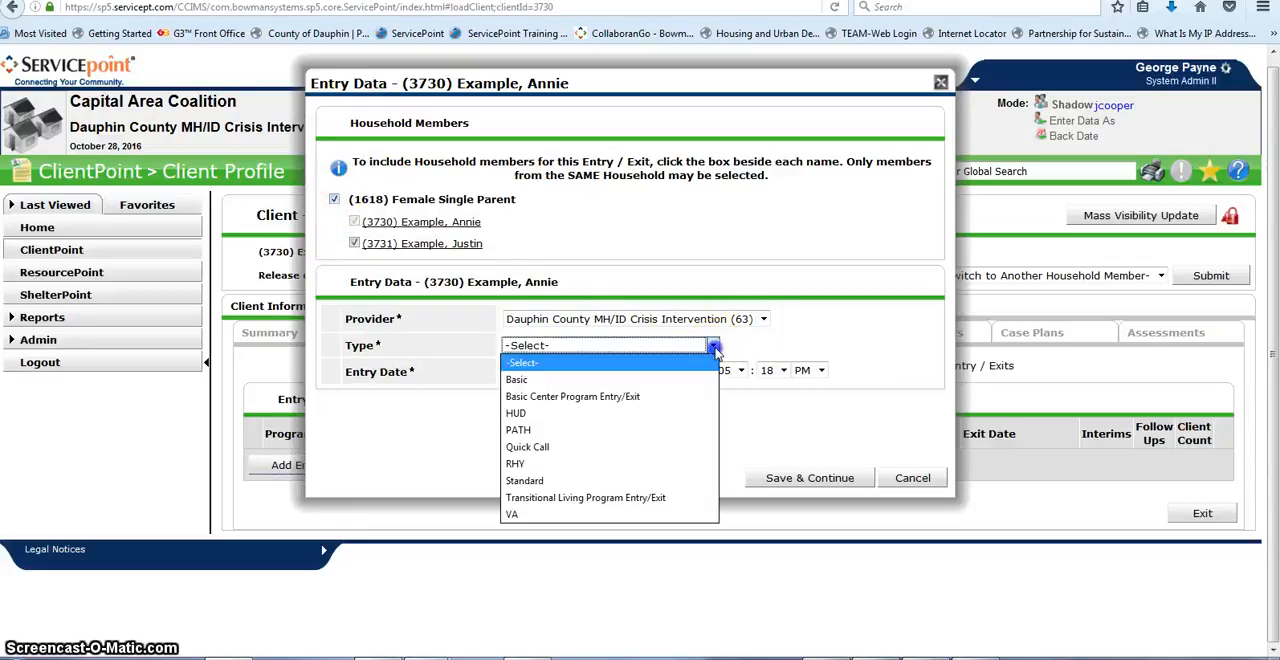
left_click(520, 430)
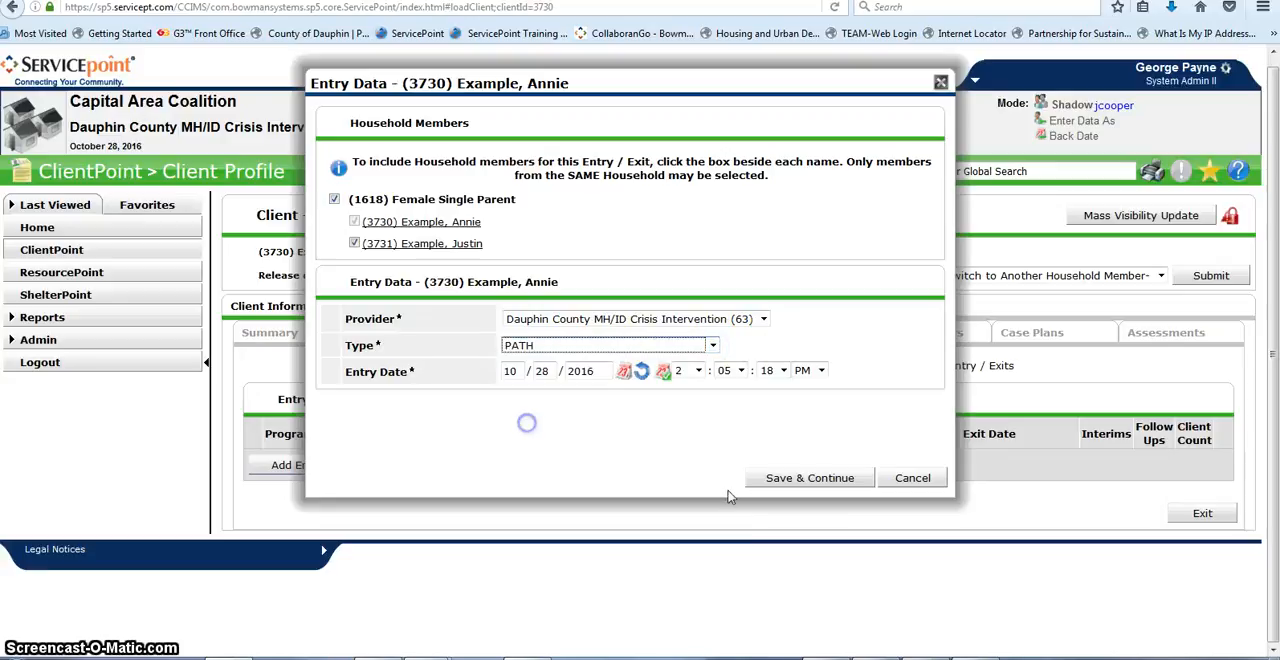
left_click(810, 479)
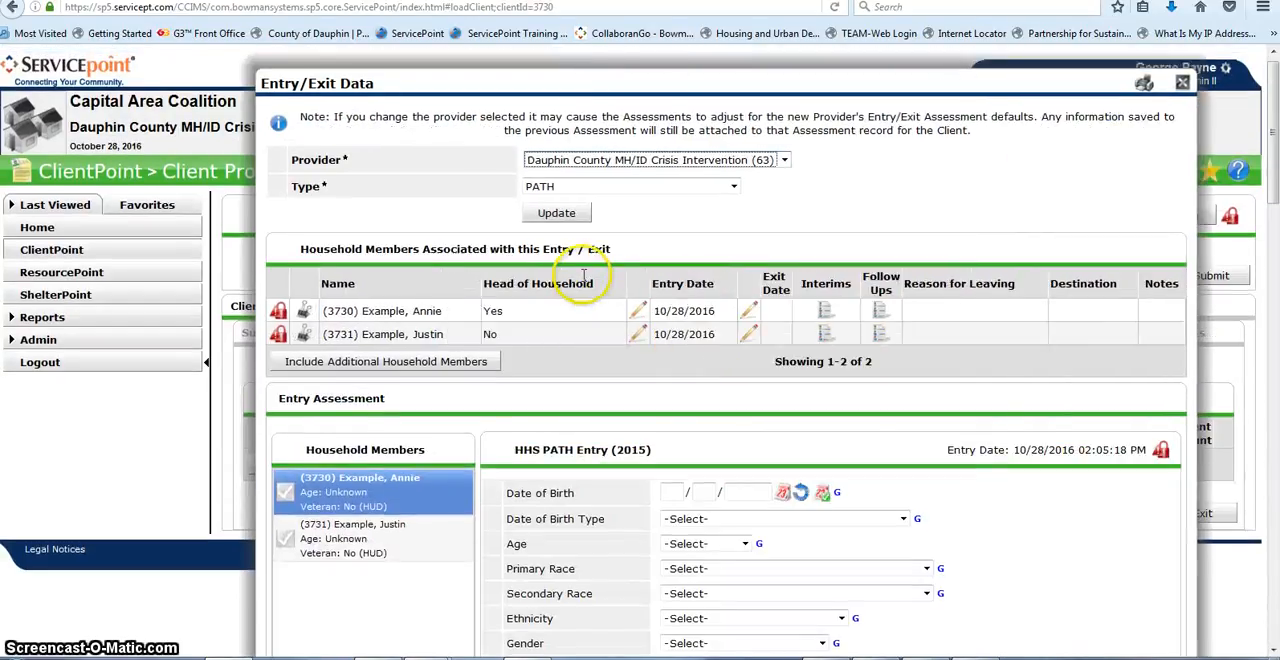
Step: Review the head of household's HHS PATH Entry (2015) assessment from the date of birth down to the housing status and income fields
scroll(766, 530, "down", 3)
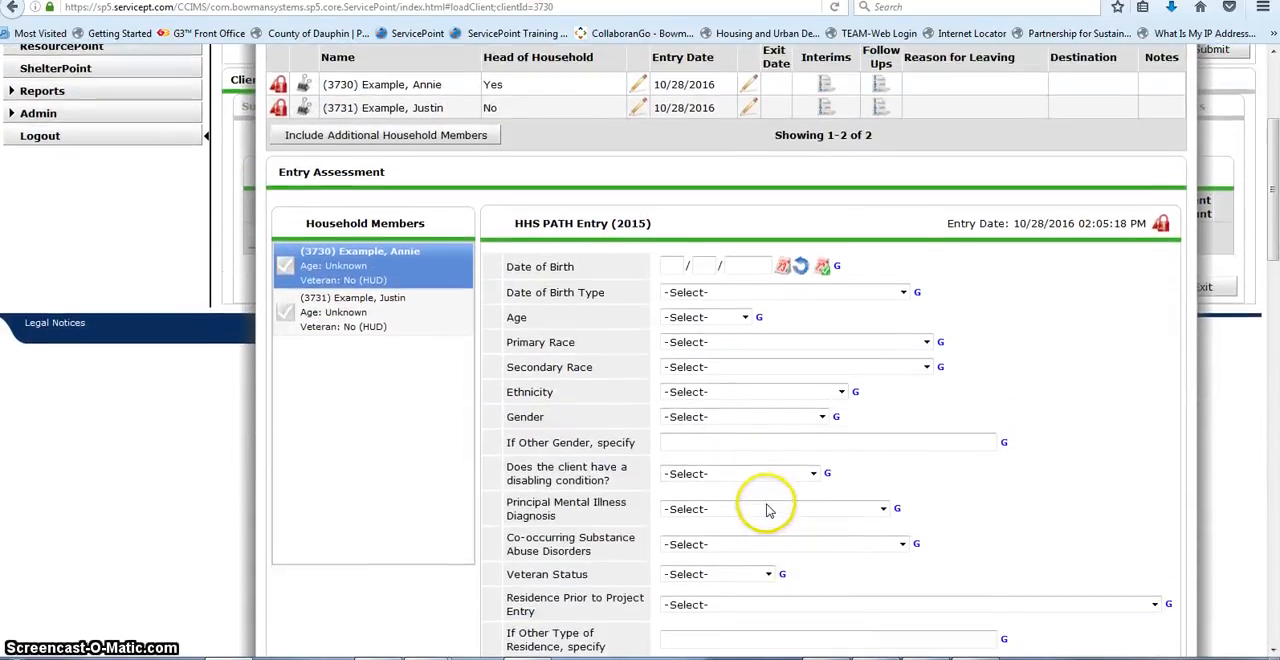
scroll(766, 491, "up", 2)
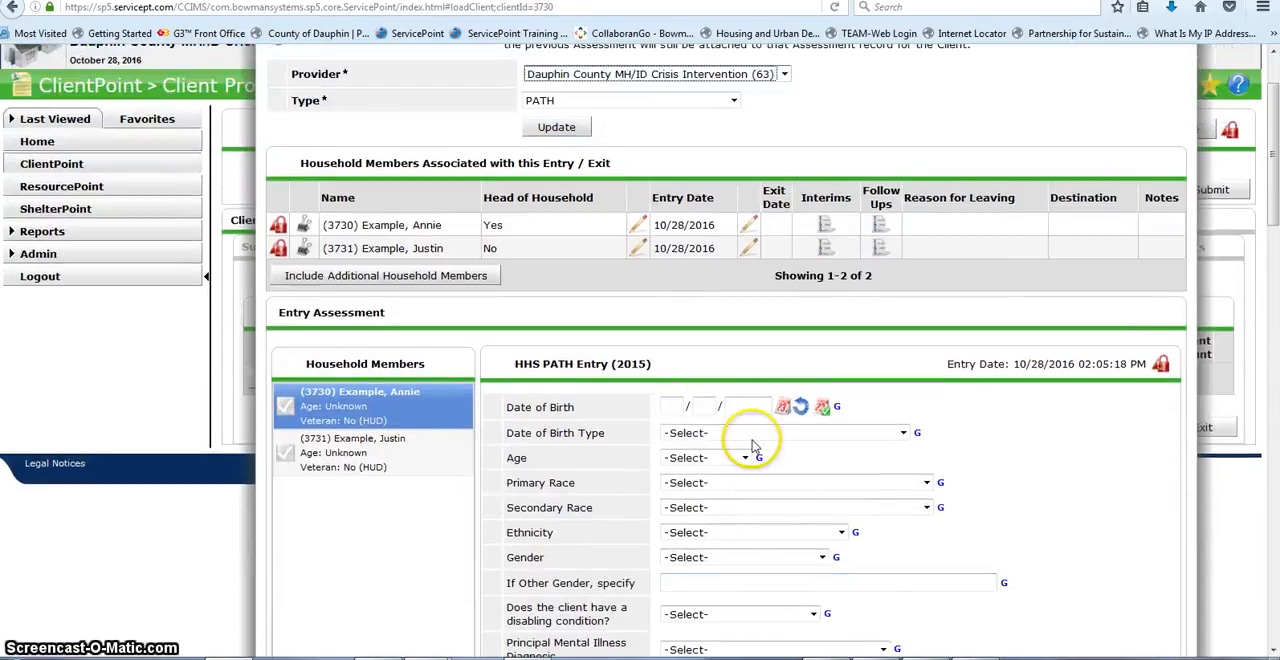
scroll(745, 512, "down", 1)
scroll(829, 557, "down", 15)
scroll(891, 557, "up", 11)
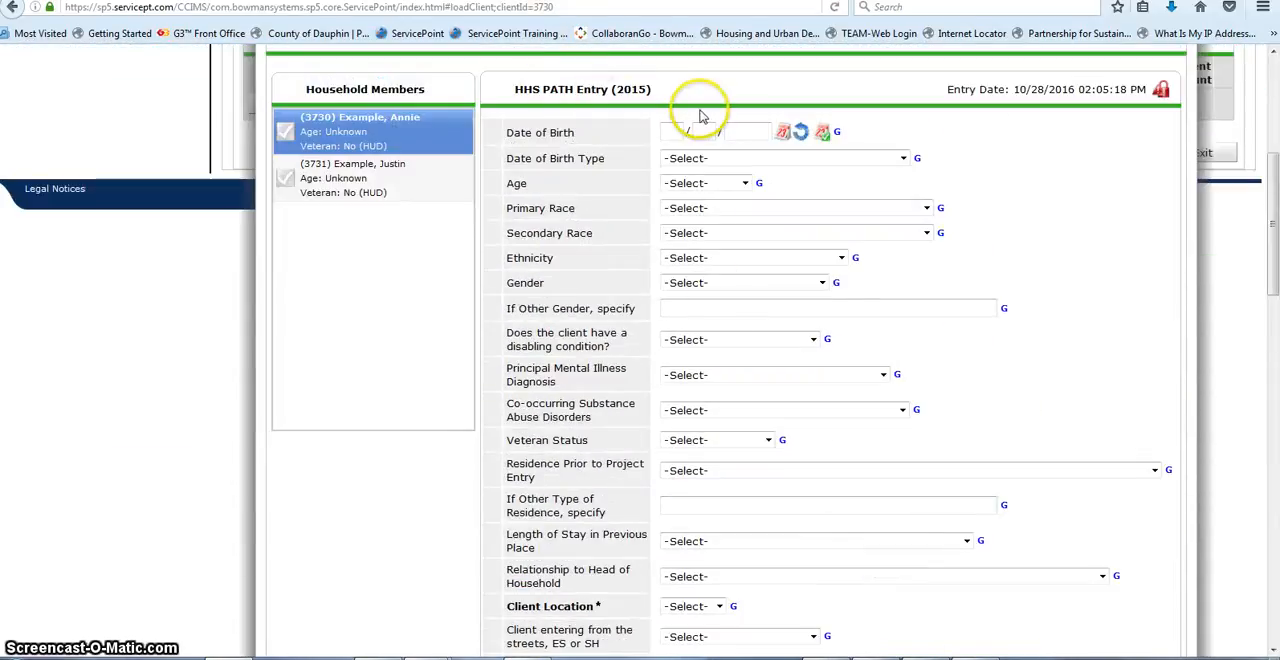
scroll(668, 195, "up", 2)
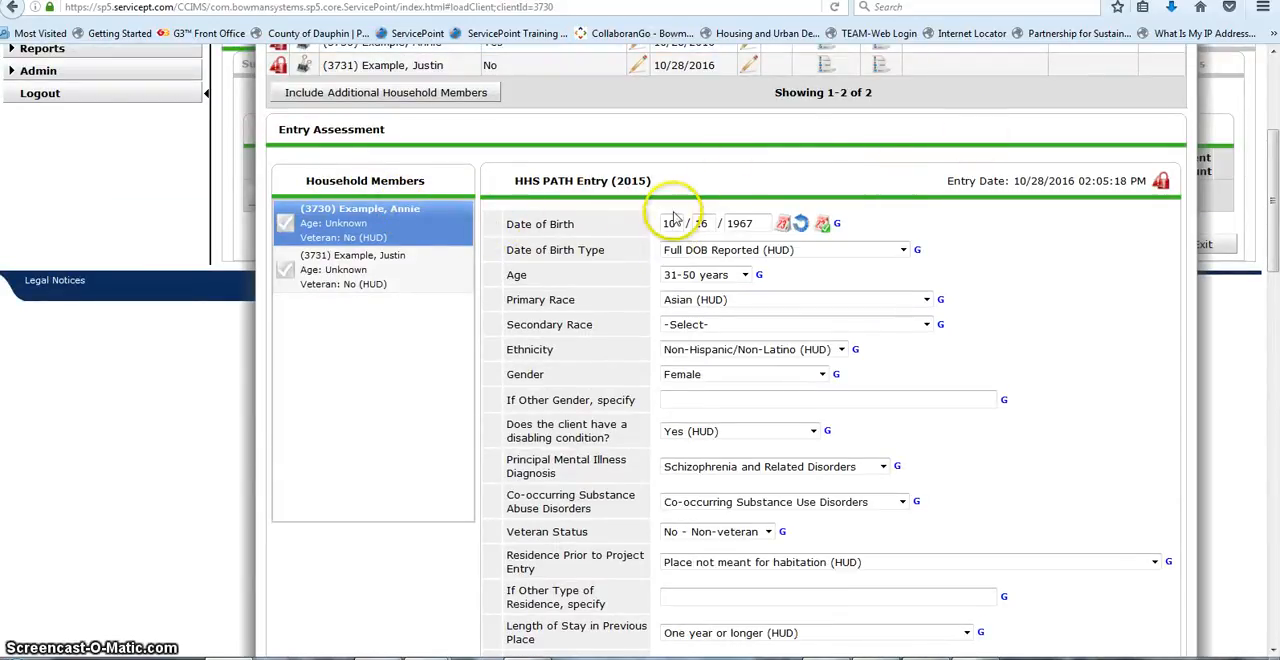
scroll(674, 229, "down", 2)
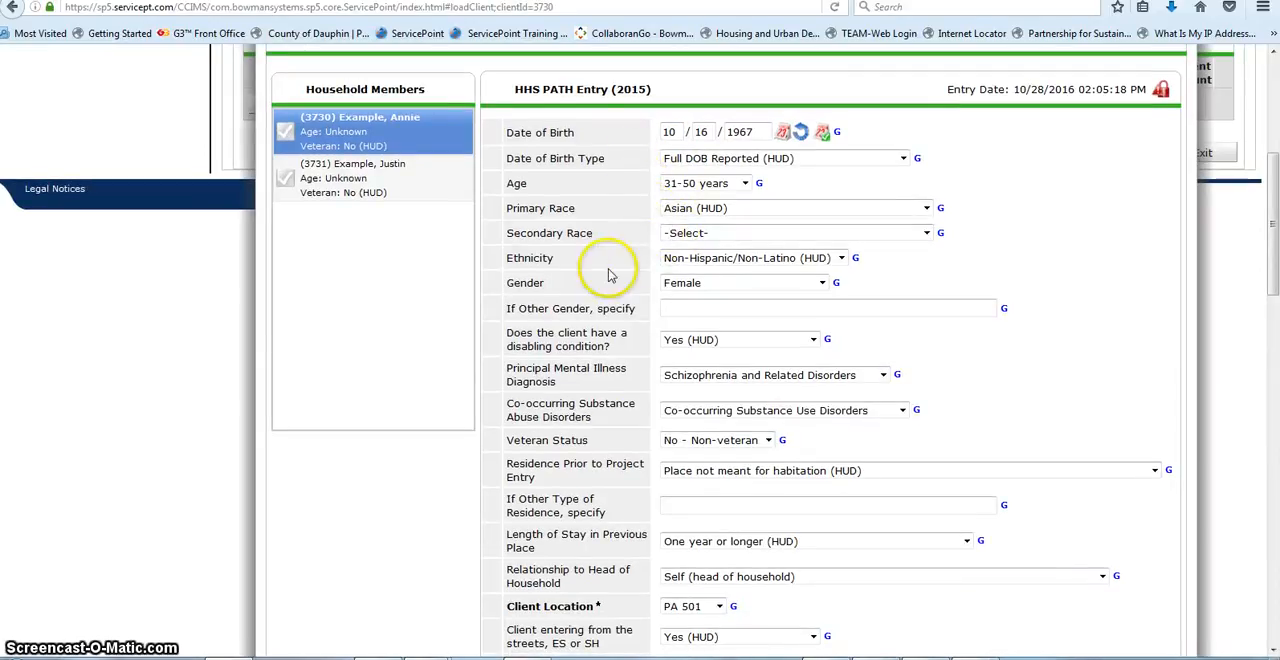
scroll(627, 205, "down", 1)
scroll(700, 210, "down", 2)
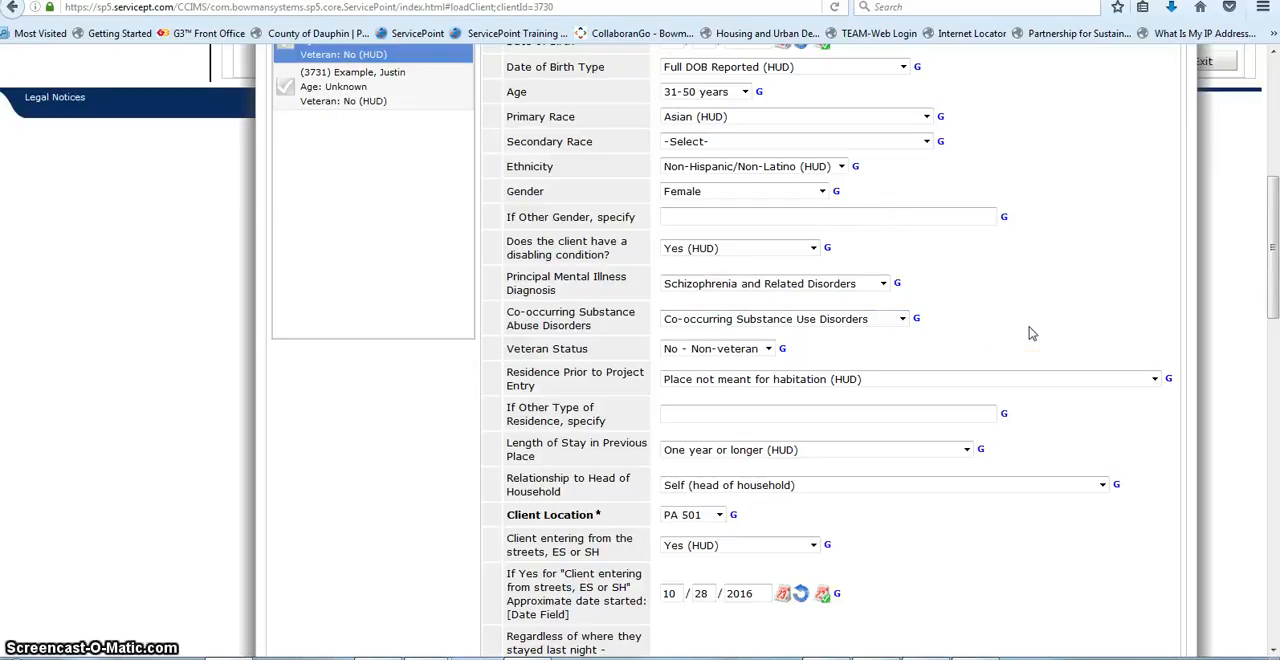
scroll(1030, 330, "down", 2)
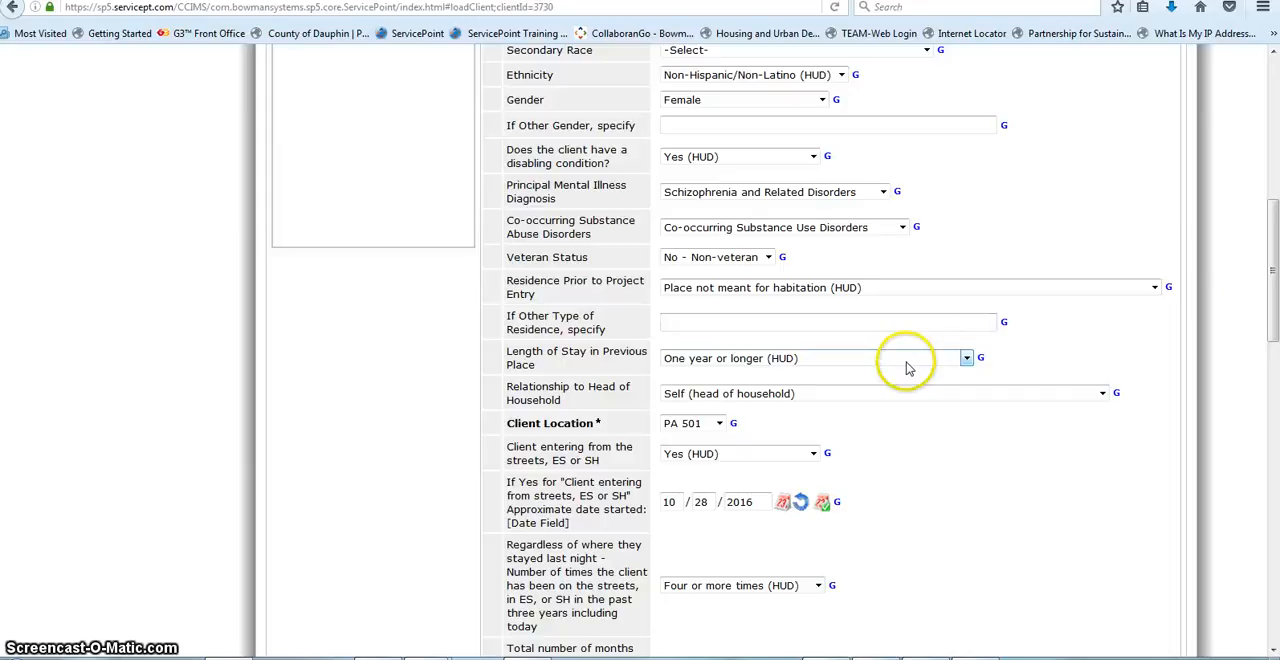
scroll(908, 365, "down", 2)
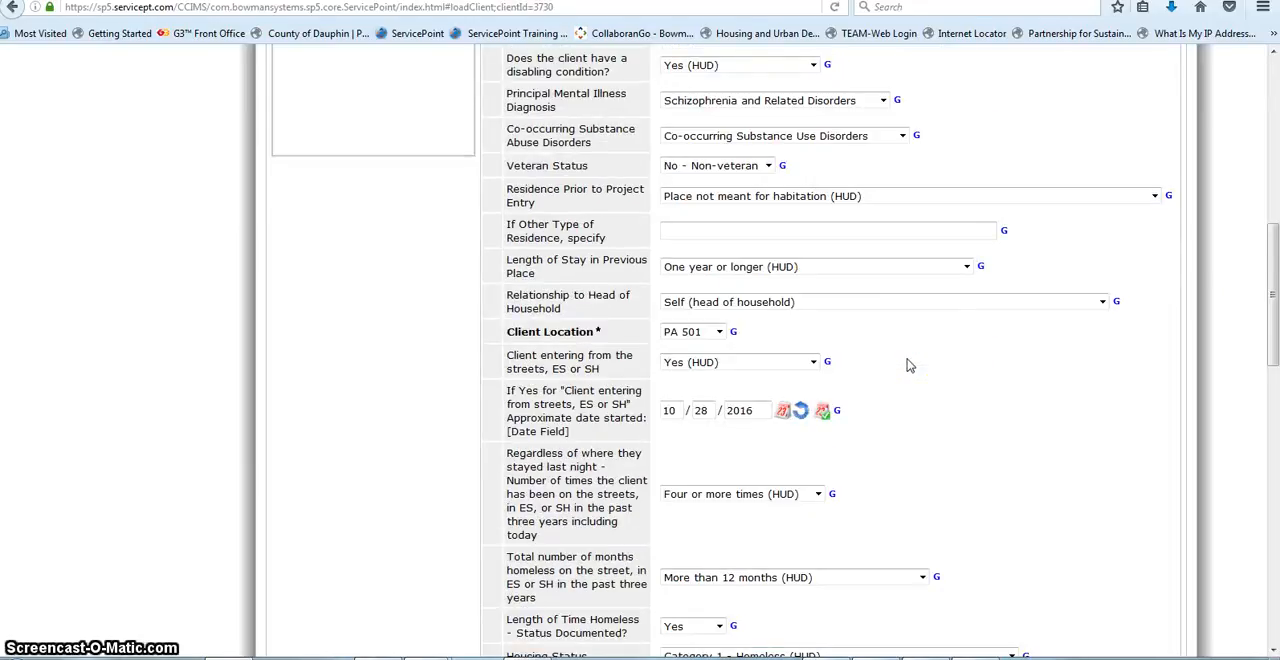
scroll(908, 365, "down", 2)
scroll(908, 365, "down", 2)
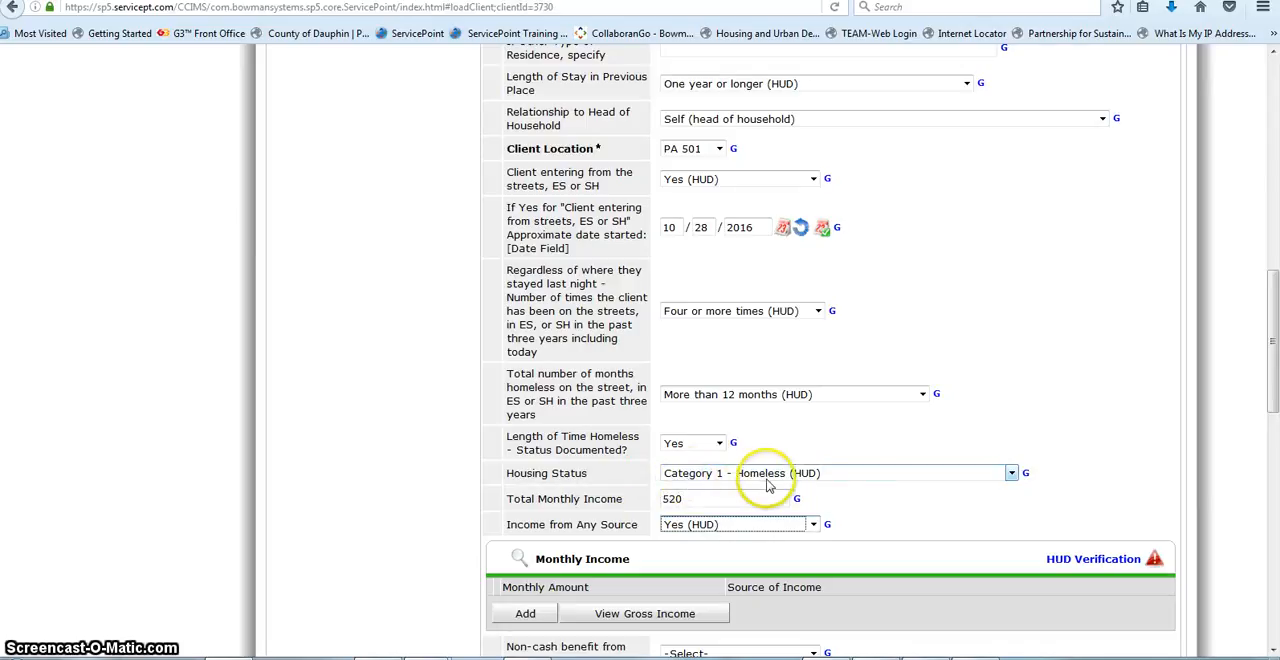
Step: Check the available Housing Status options in the head of household's entry assessment without changing the selection
left_click(1014, 473)
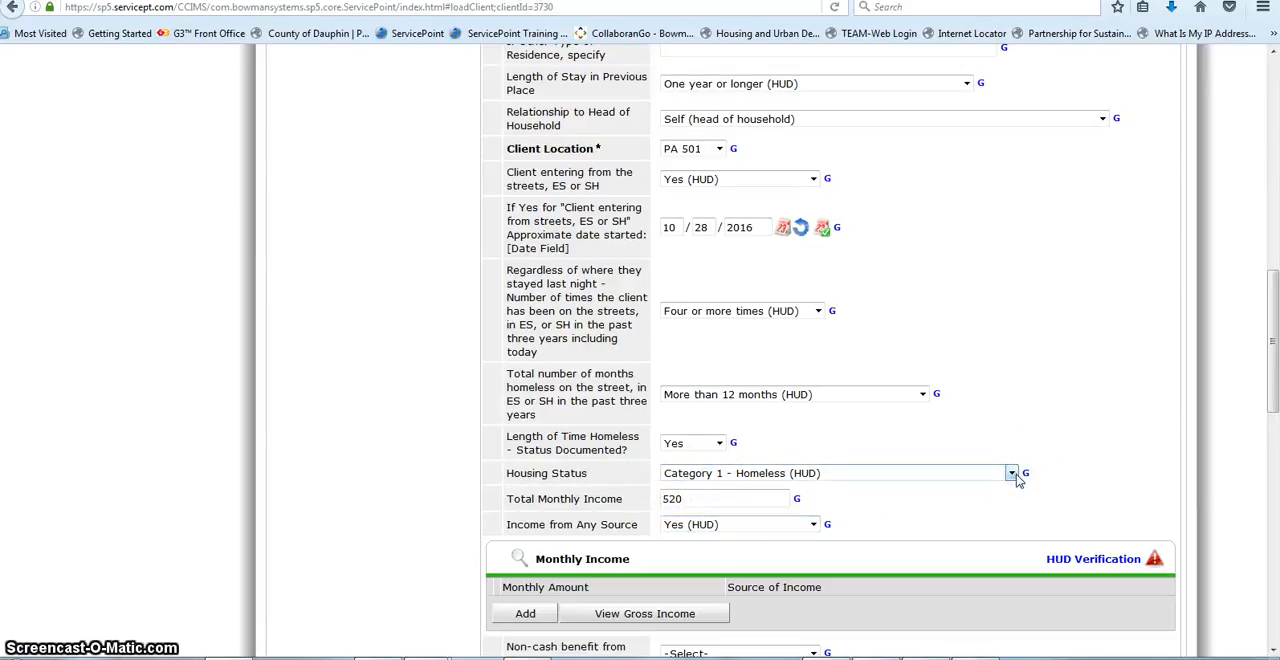
left_click(1013, 474)
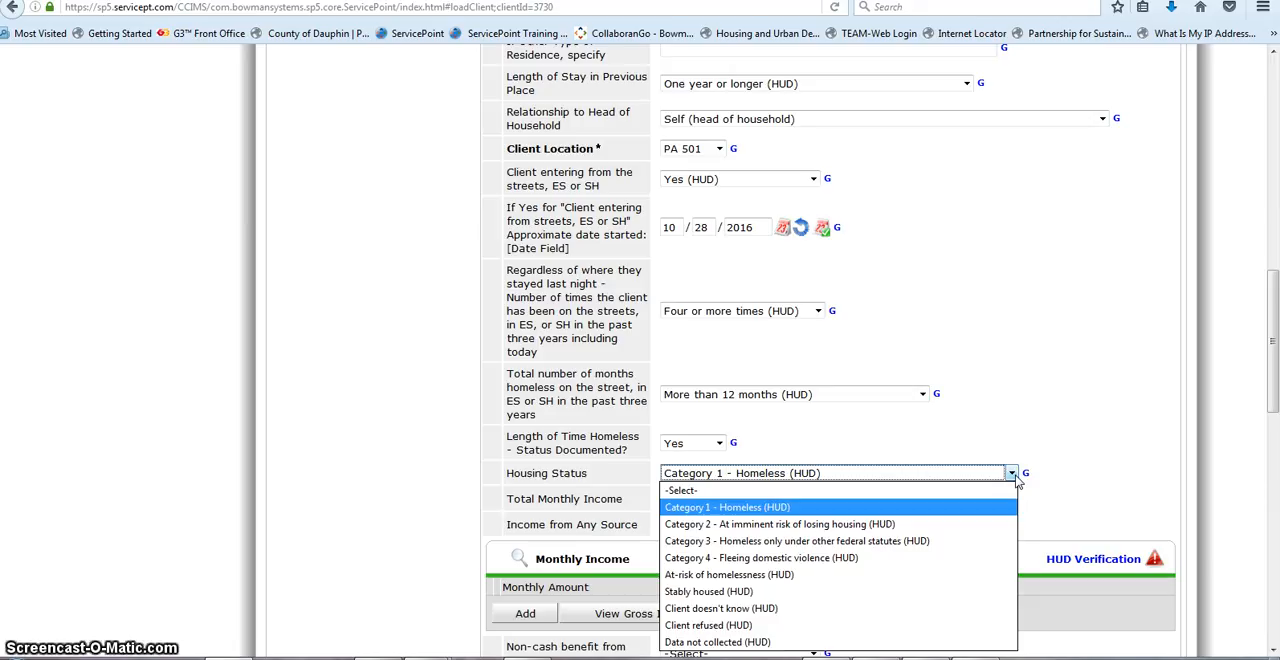
left_click(1014, 474)
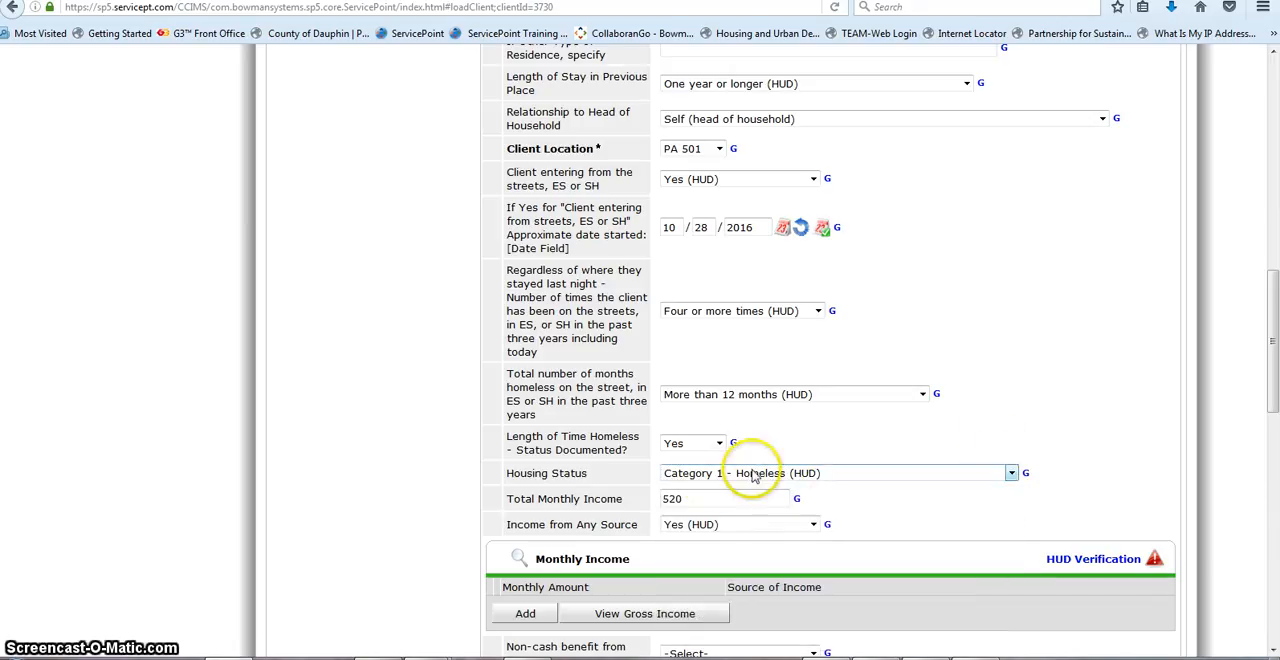
scroll(510, 440, "down", 2)
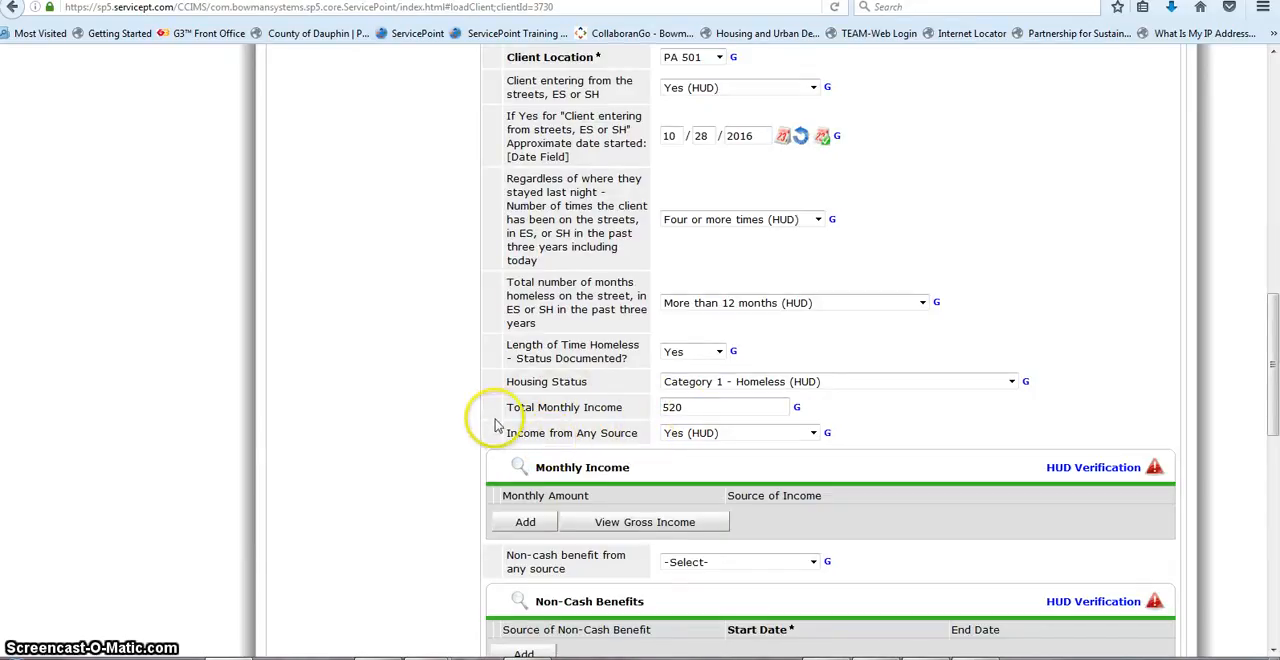
left_click(450, 467)
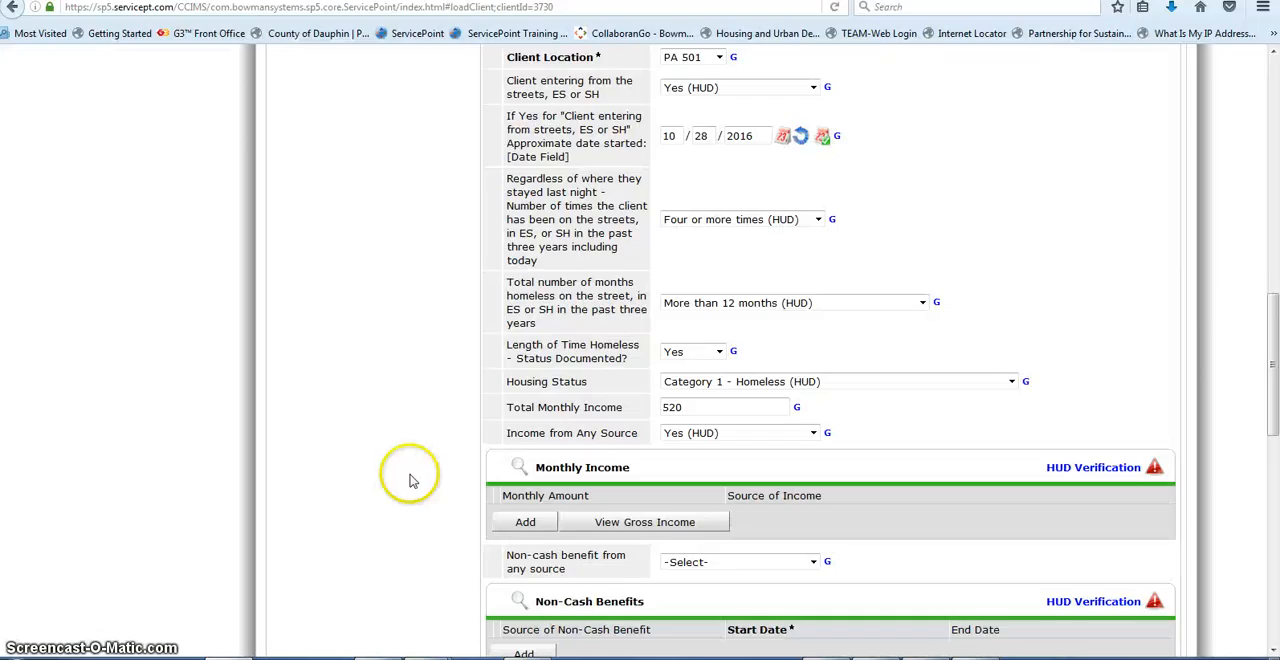
Step: Start the HUD Verification for Monthly Income and mark all incomplete income sources as No
scroll(406, 480, "down", 2)
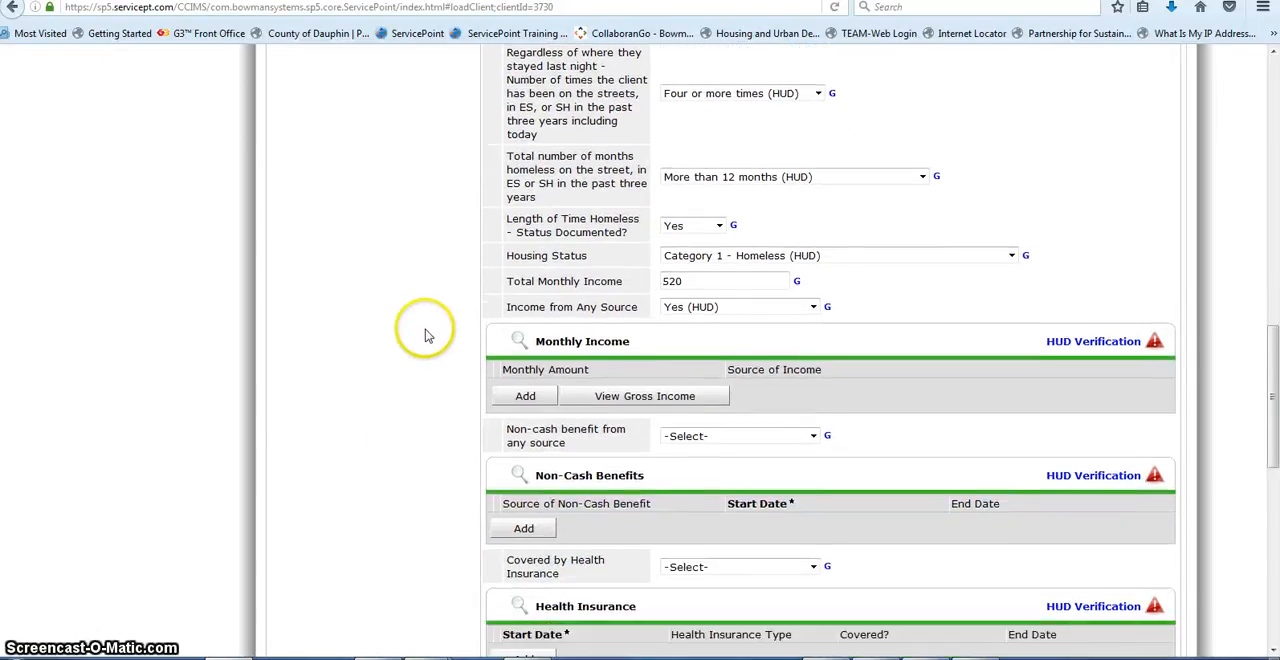
scroll(424, 336, "down", 3)
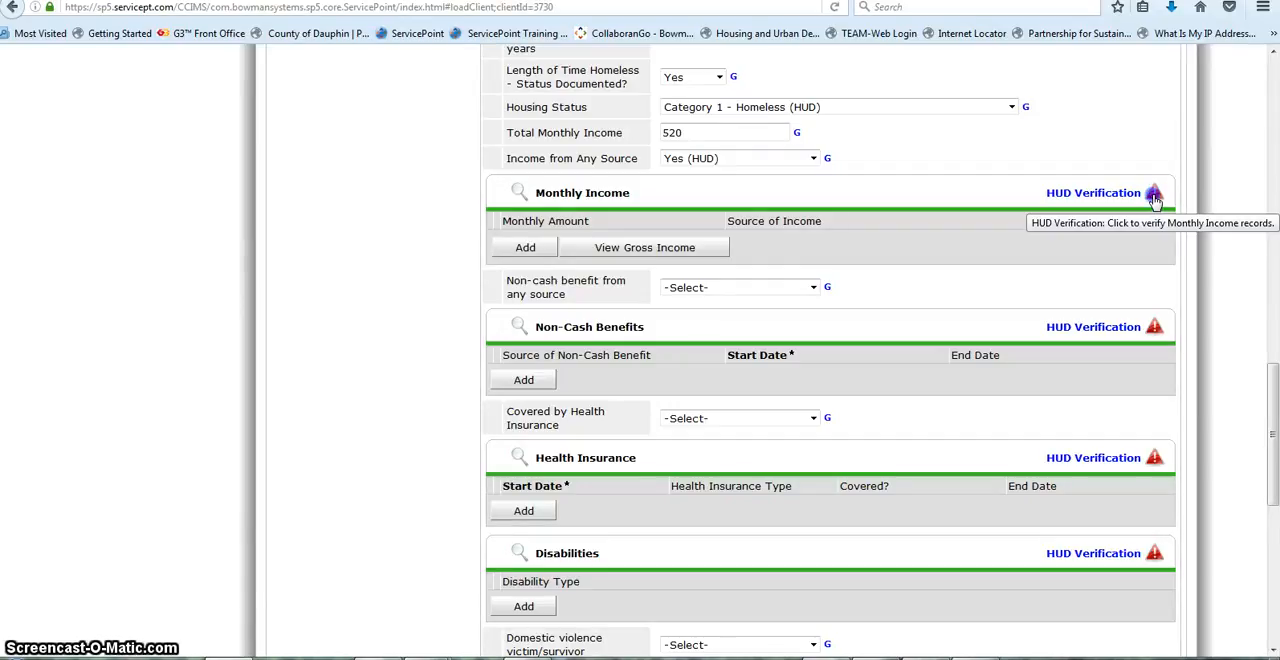
left_click(1154, 195)
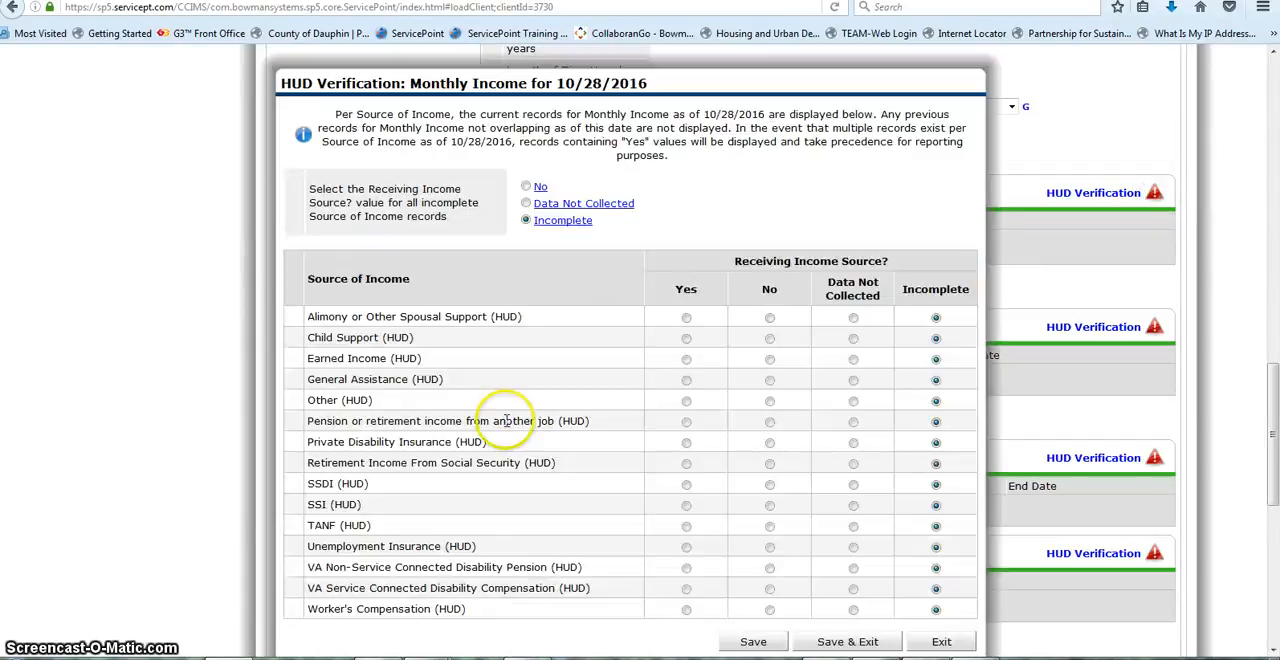
scroll(488, 528, "down", 2)
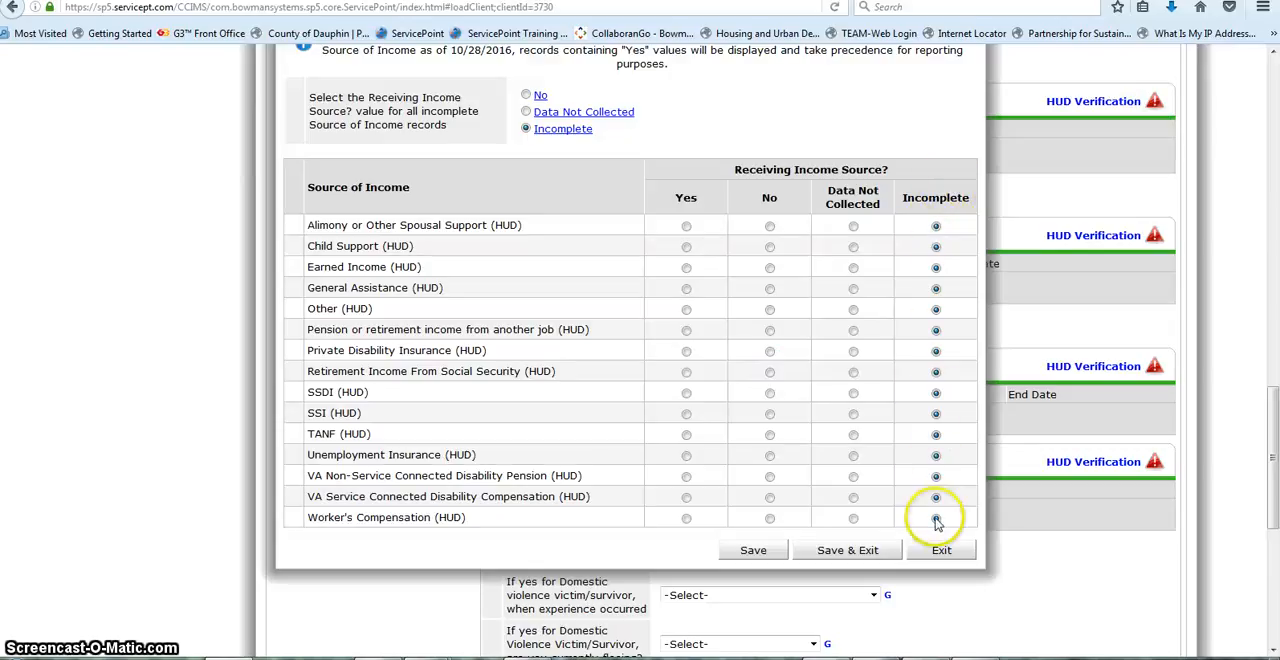
left_click(527, 97)
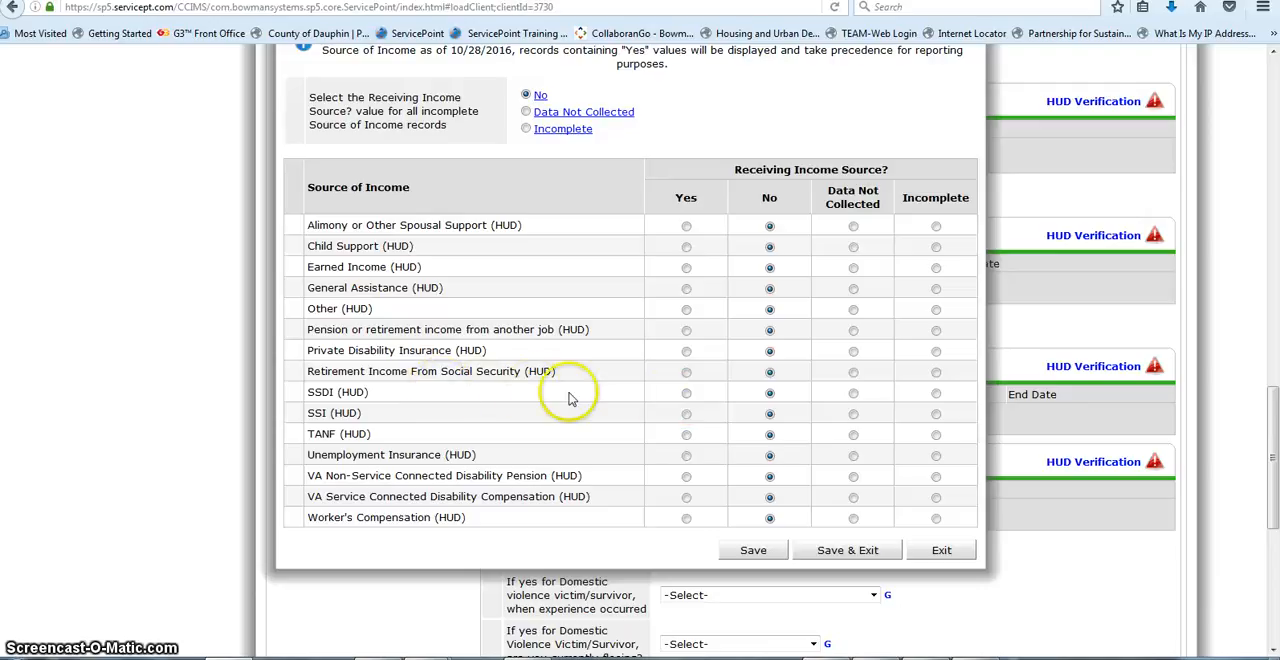
Step: Mark SSDI (HUD) as a received income source with a monthly amount of 520, then save and exit the income verification
left_click(686, 393)
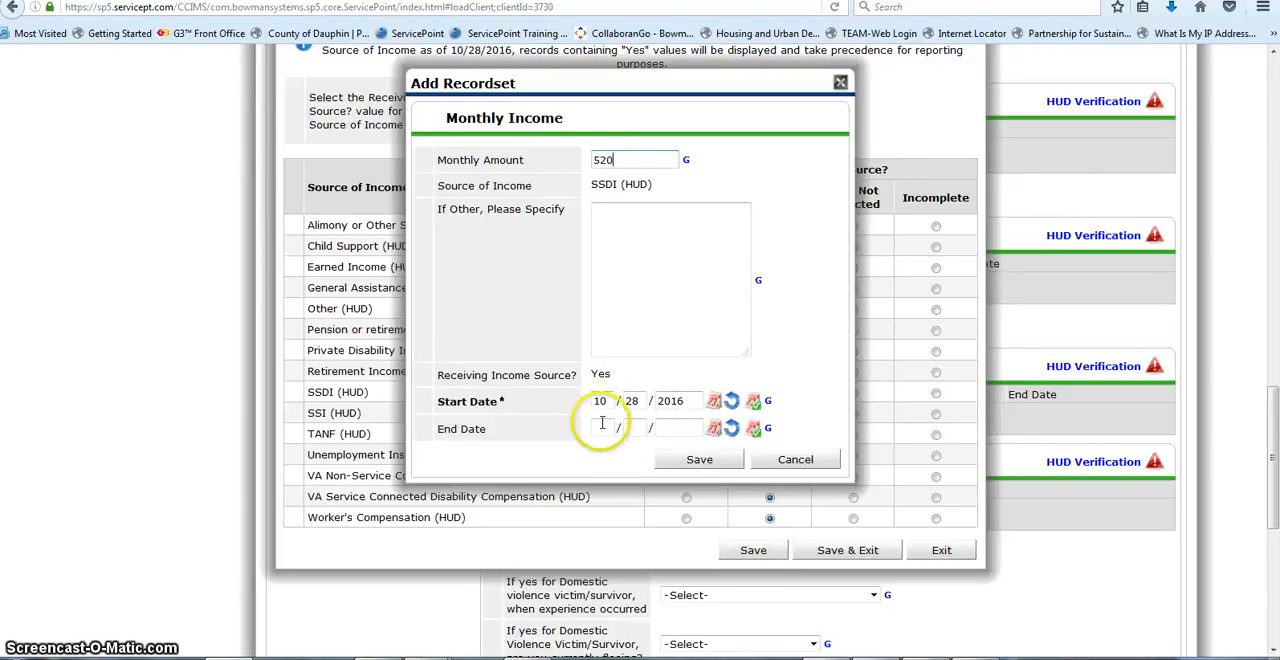
left_click(667, 459)
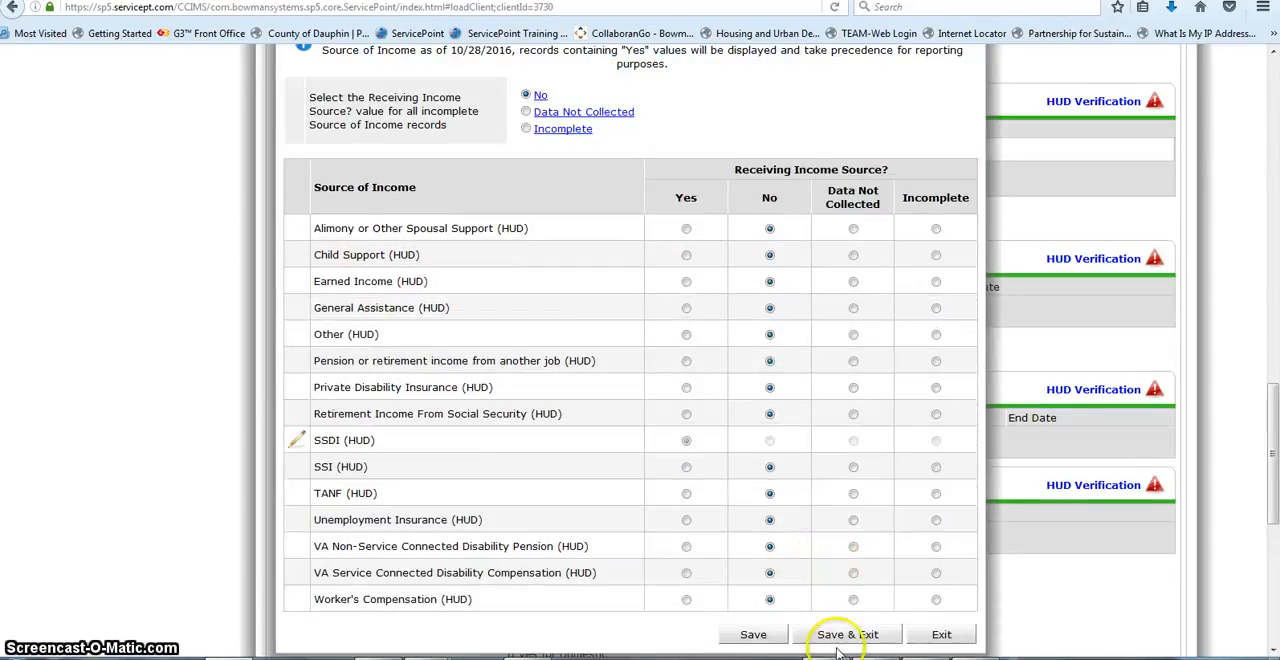
left_click(840, 642)
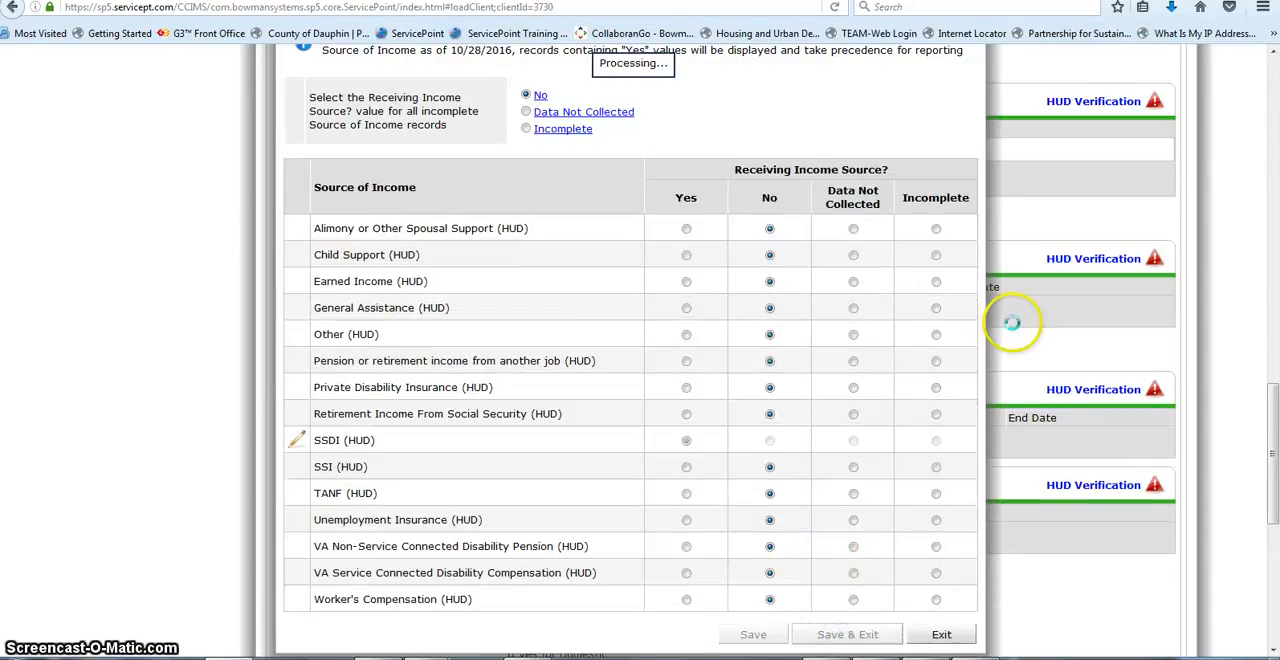
scroll(1012, 322, "up", 3)
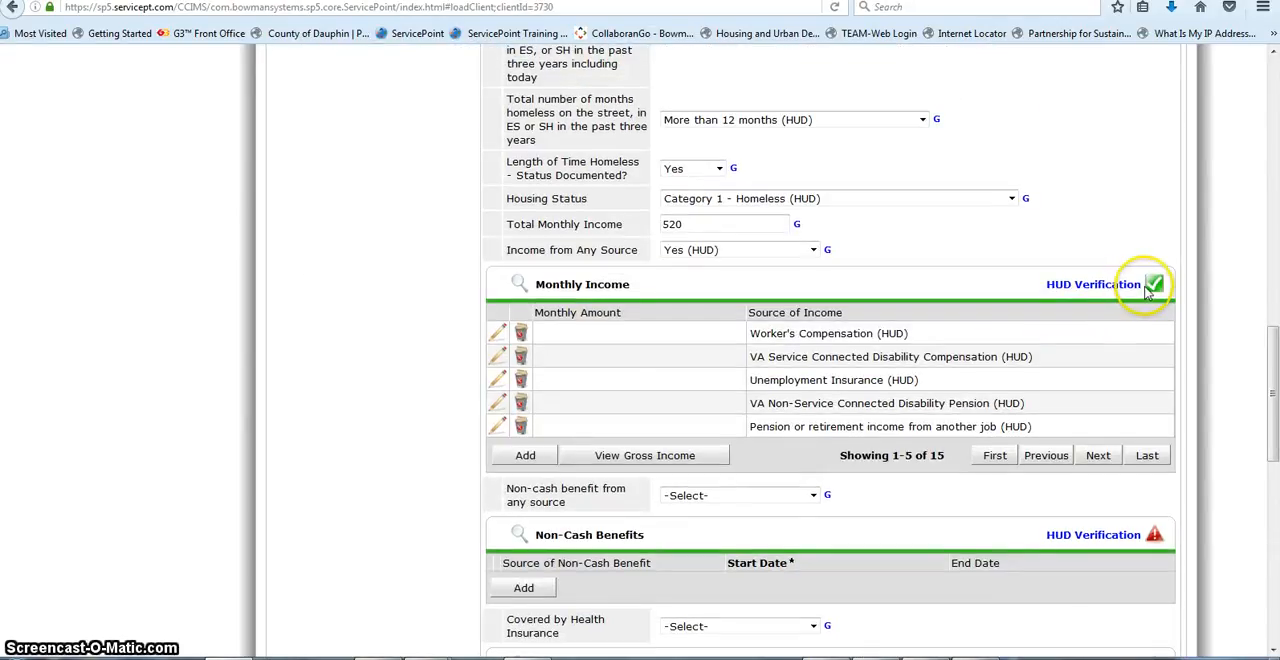
mouse_move(1150, 292)
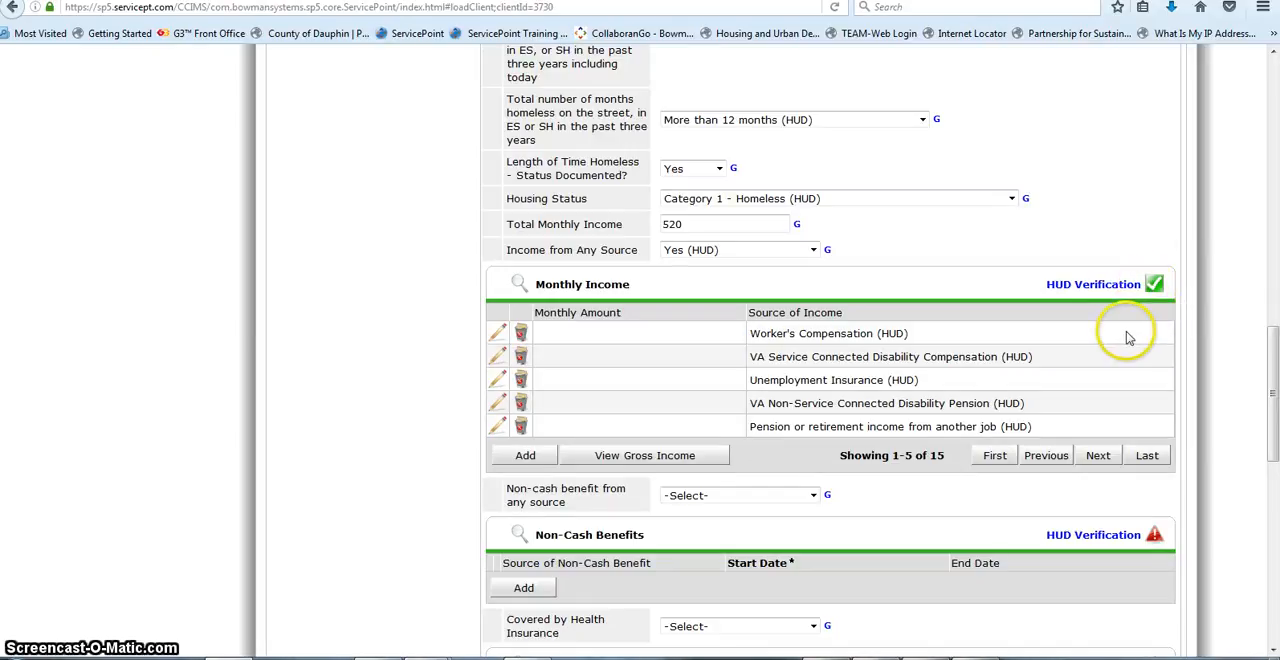
scroll(1120, 340, "down", 2)
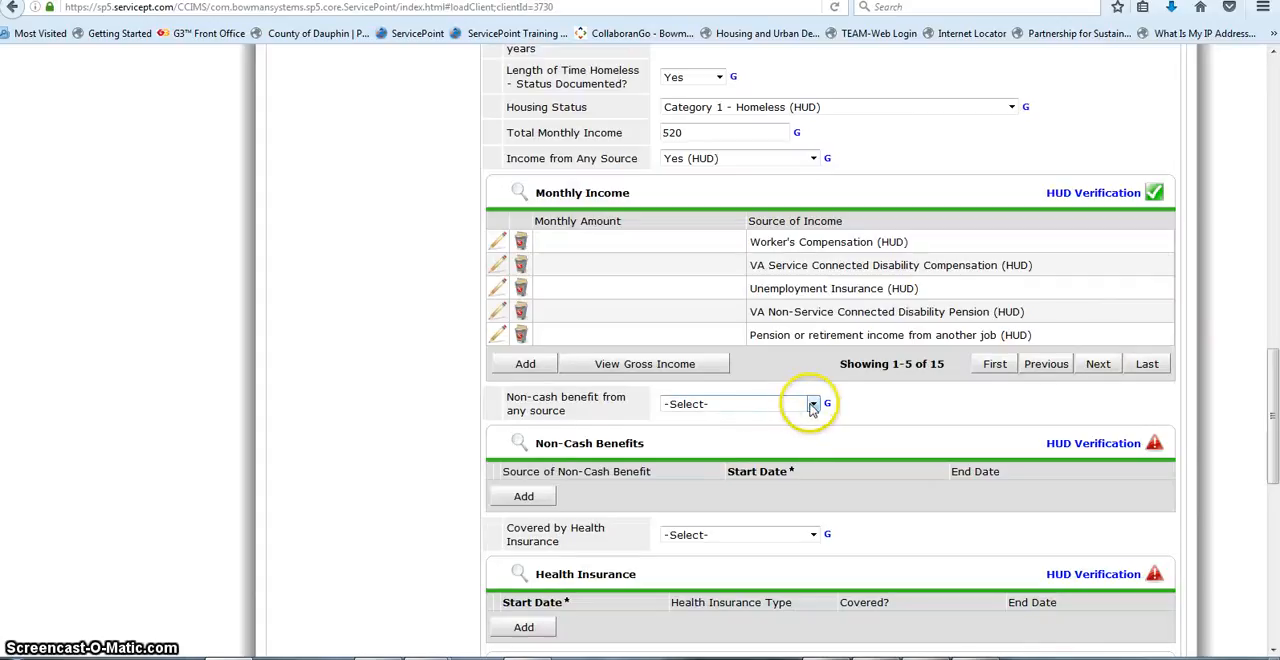
Step: Set Non-cash benefit from any source to Yes (HUD), then verify and save Food Stamps as Yes and all other benefits as No
left_click(813, 404)
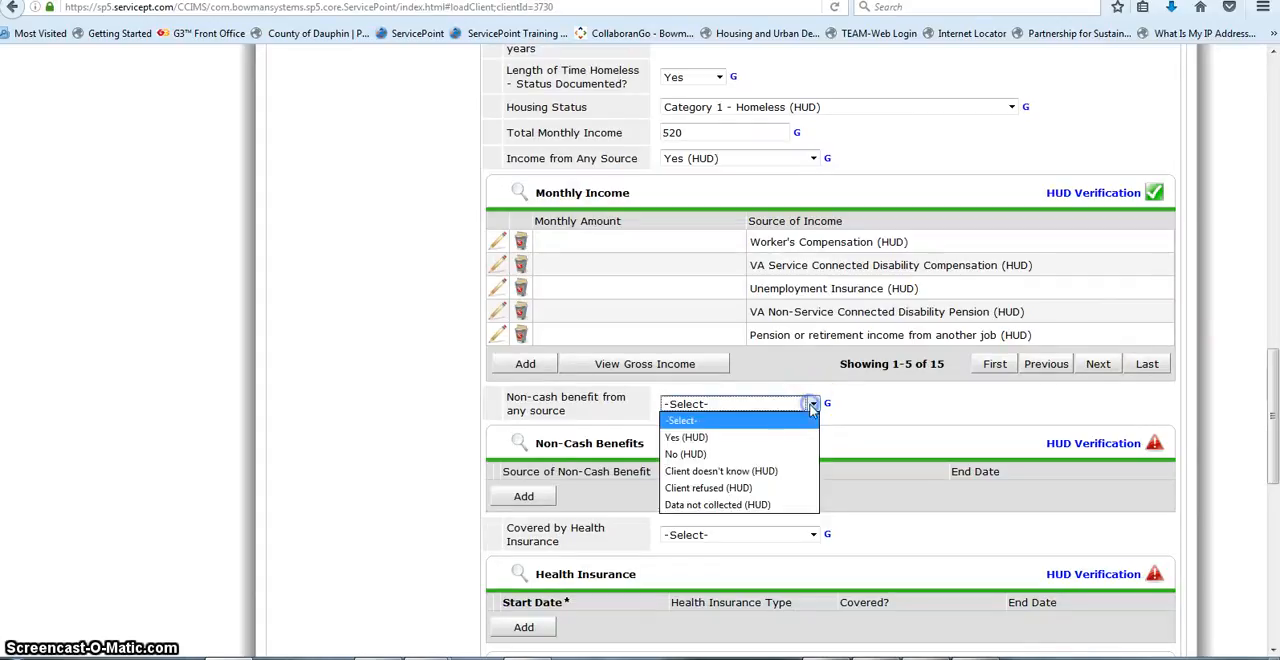
left_click(700, 441)
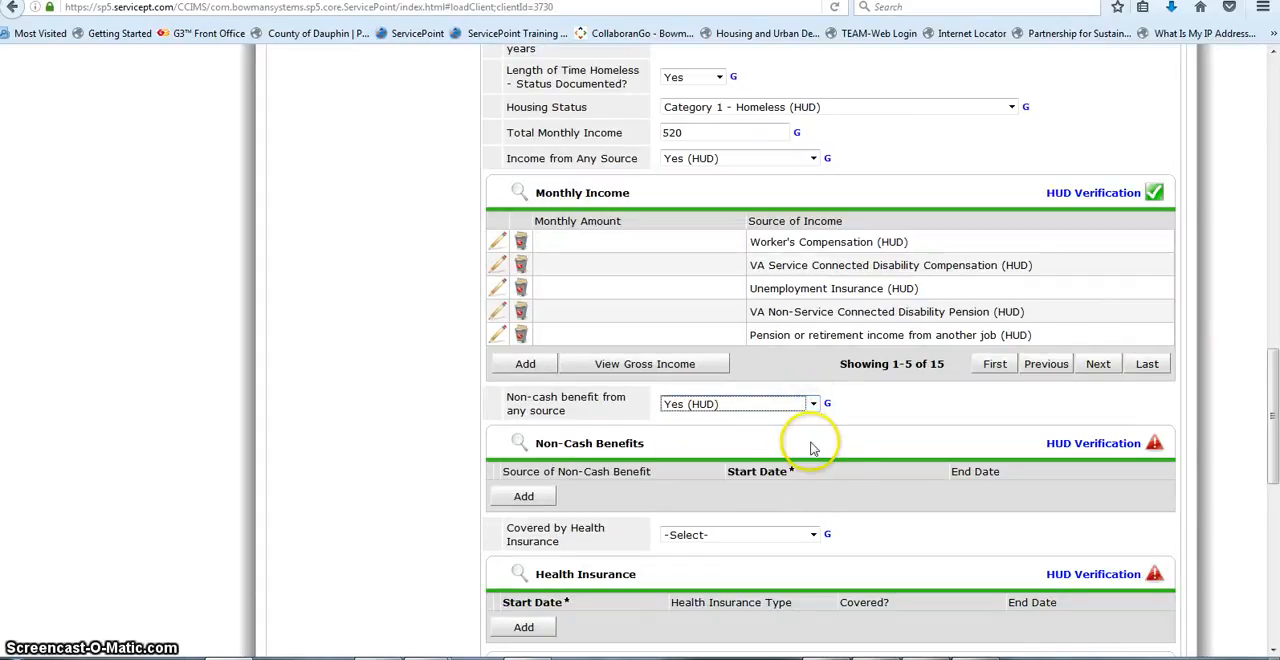
left_click(1154, 446)
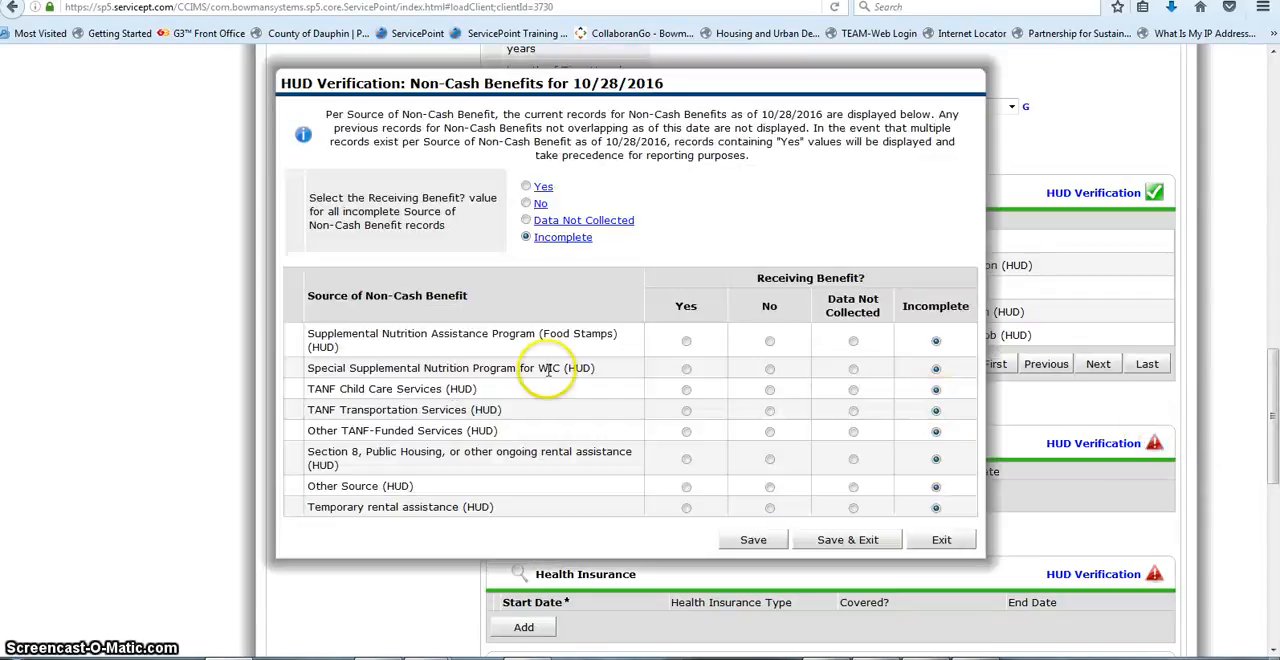
scroll(565, 273, "down", 3)
scroll(565, 273, "up", 2)
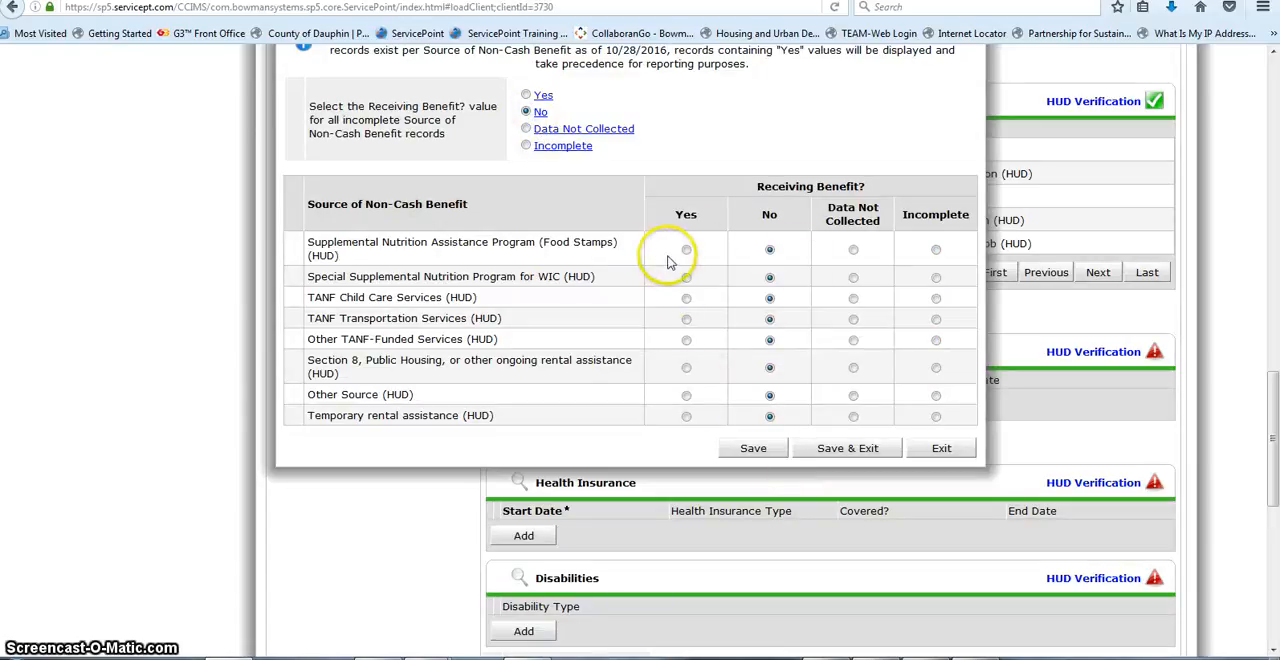
left_click(803, 451)
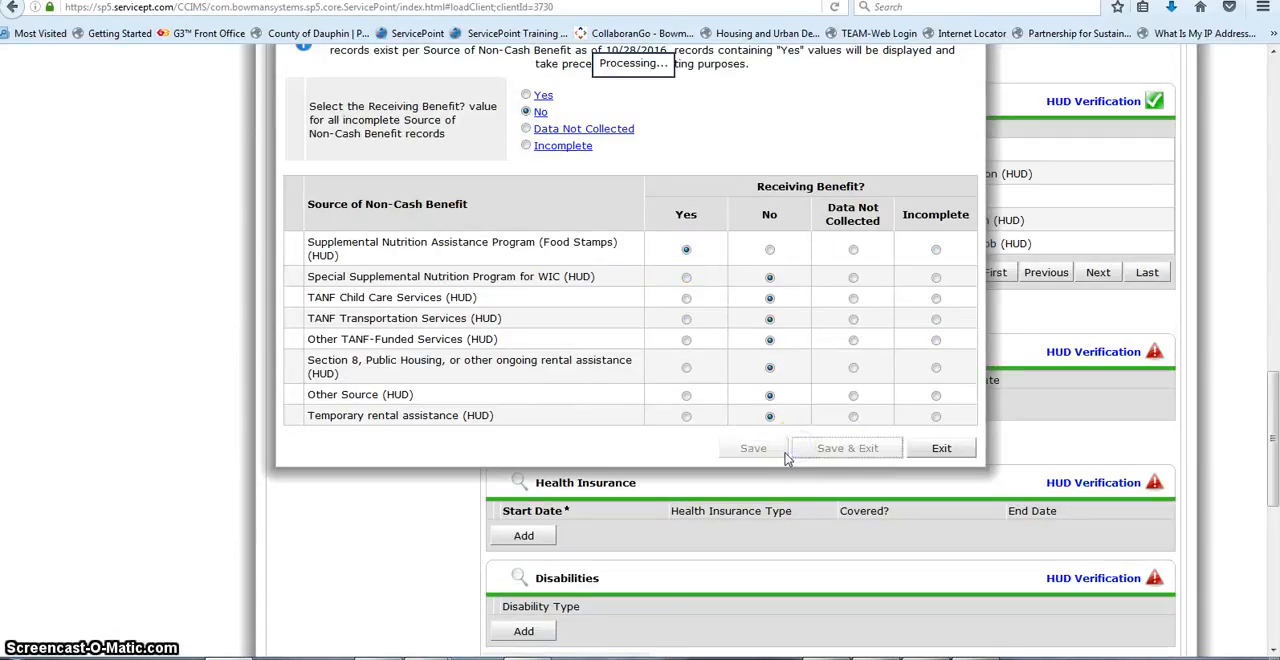
Step: Set Covered by Health Insurance to No (HUD), then complete its HUD Verification with every insurance type marked No and save it
scroll(1150, 360, "down", 2)
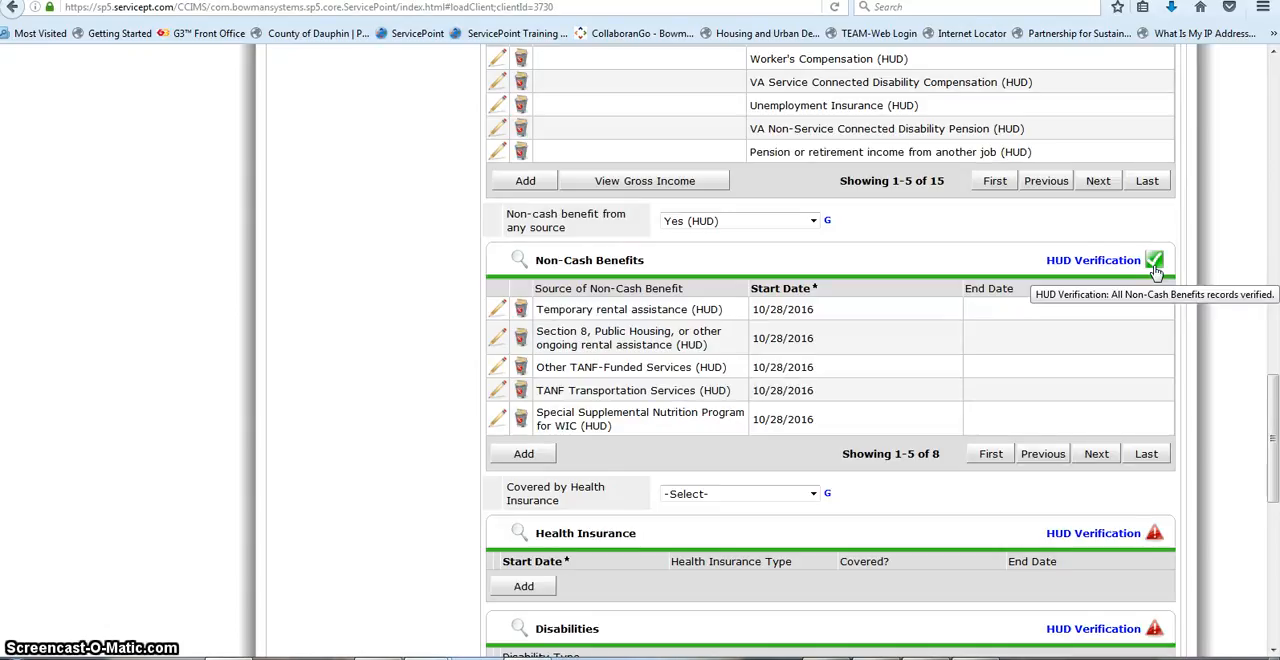
scroll(565, 505, "down", 2)
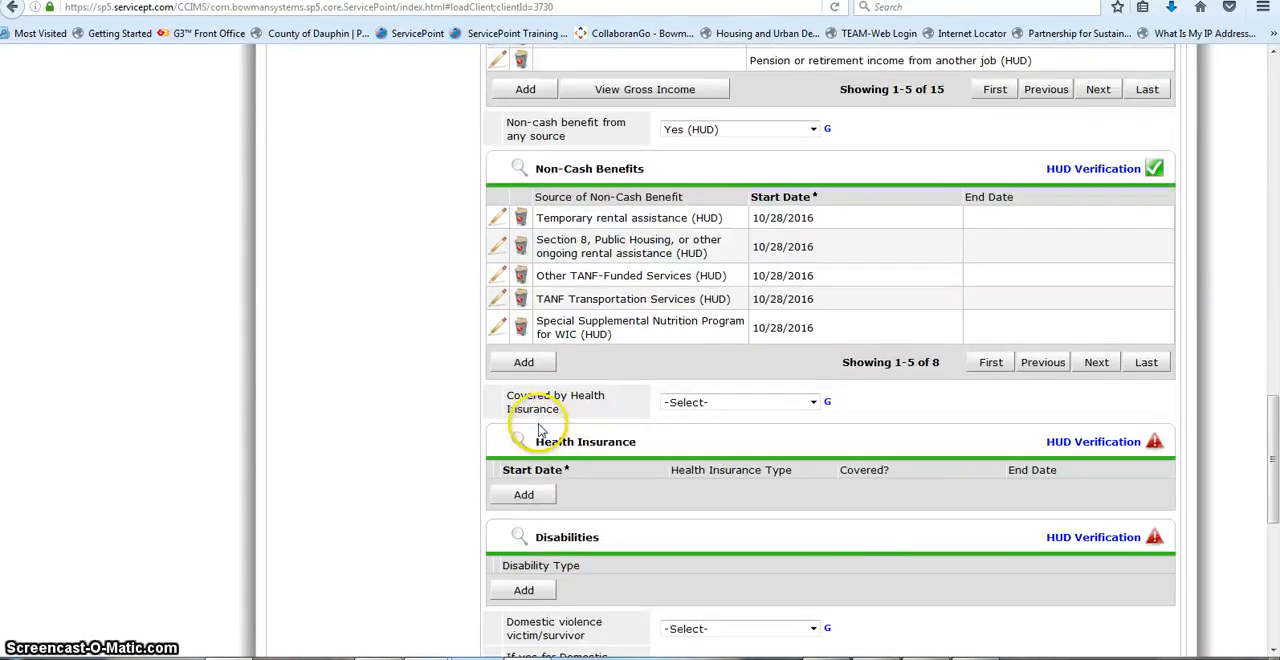
left_click(813, 402)
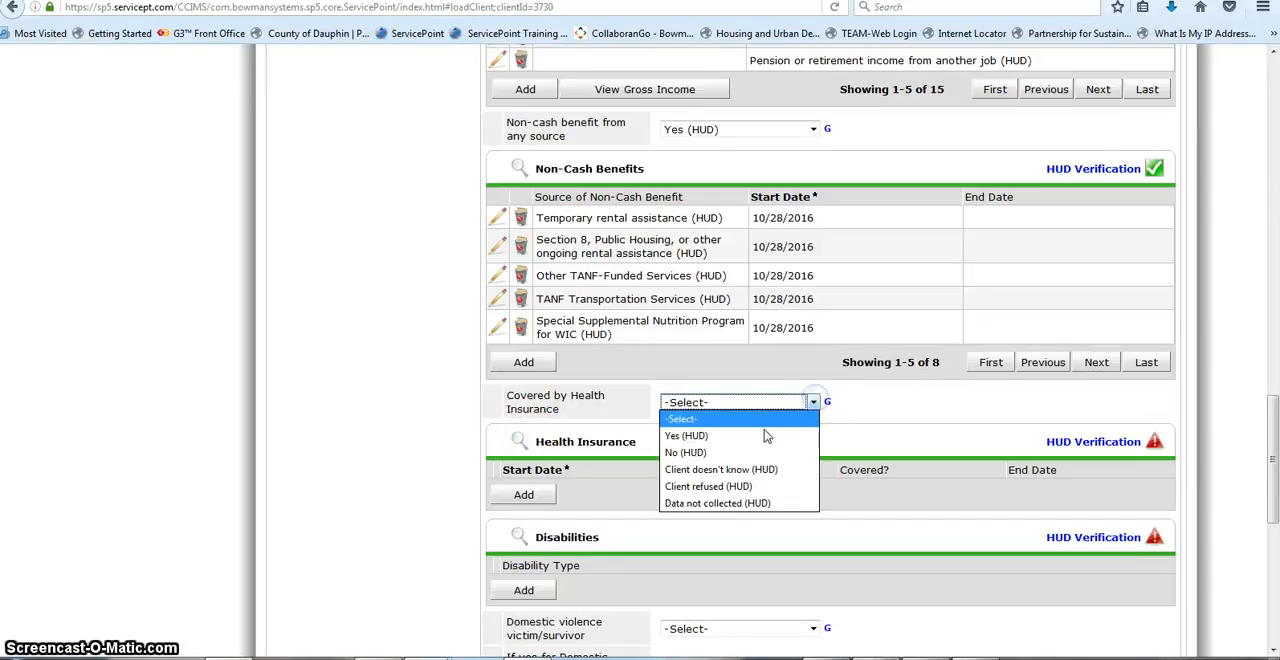
left_click(725, 453)
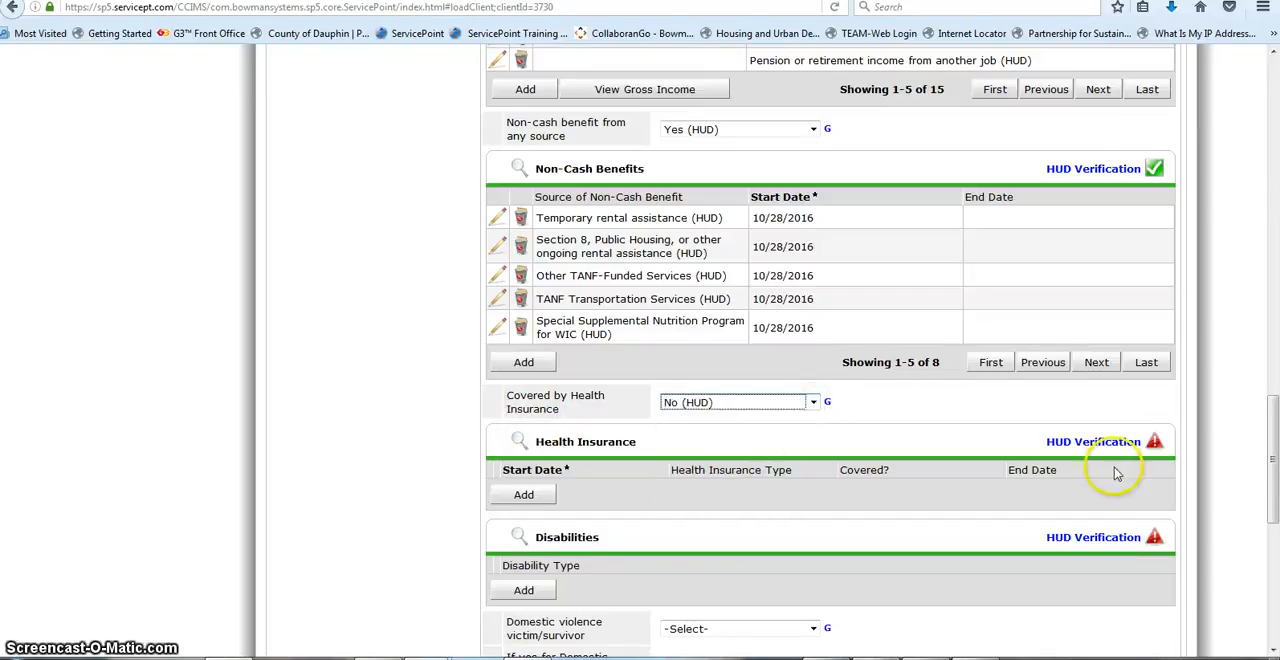
left_click(1153, 443)
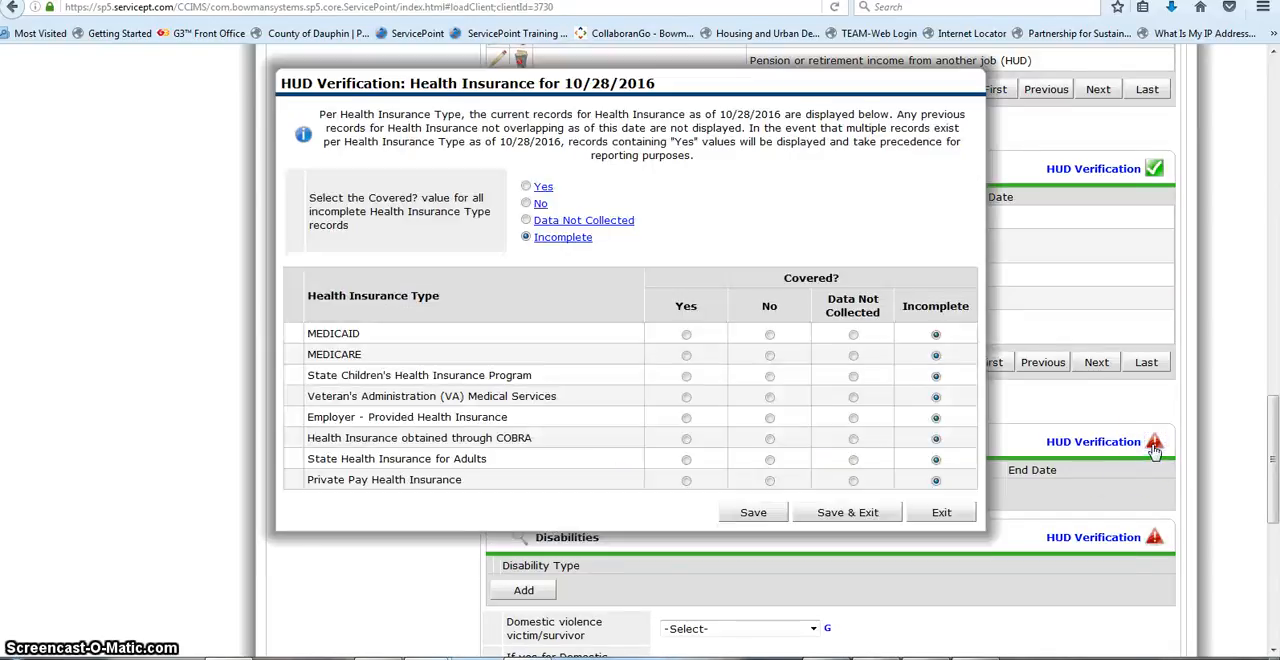
left_click(526, 204)
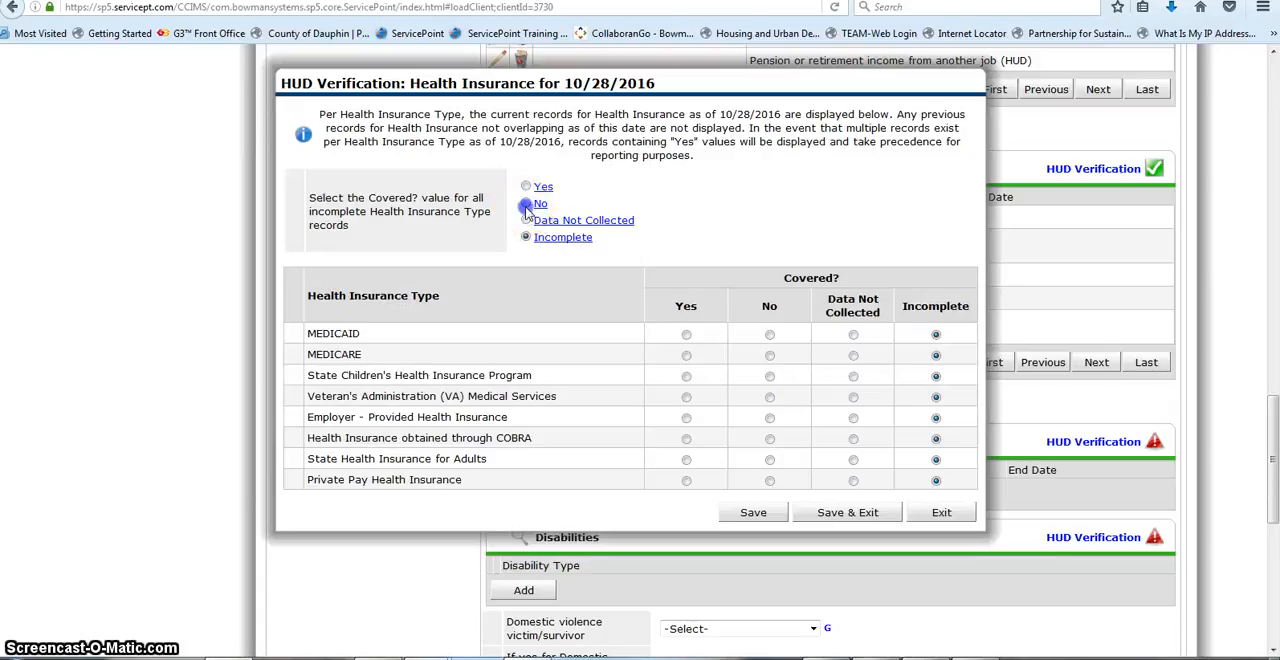
left_click(810, 512)
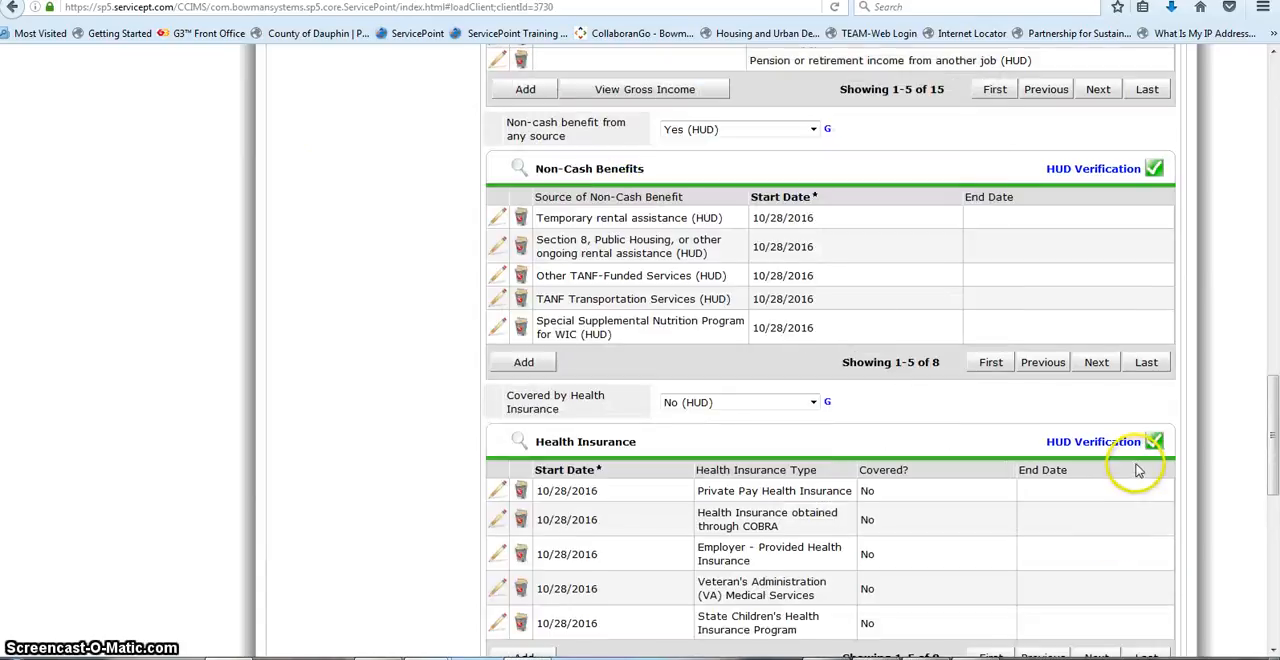
Step: Start the HUD Verification for Disabilities, mark all incomplete types as No (HUD), and set Mental Health Problem (HUD) to Yes (HUD)
scroll(1138, 471, "down", 5)
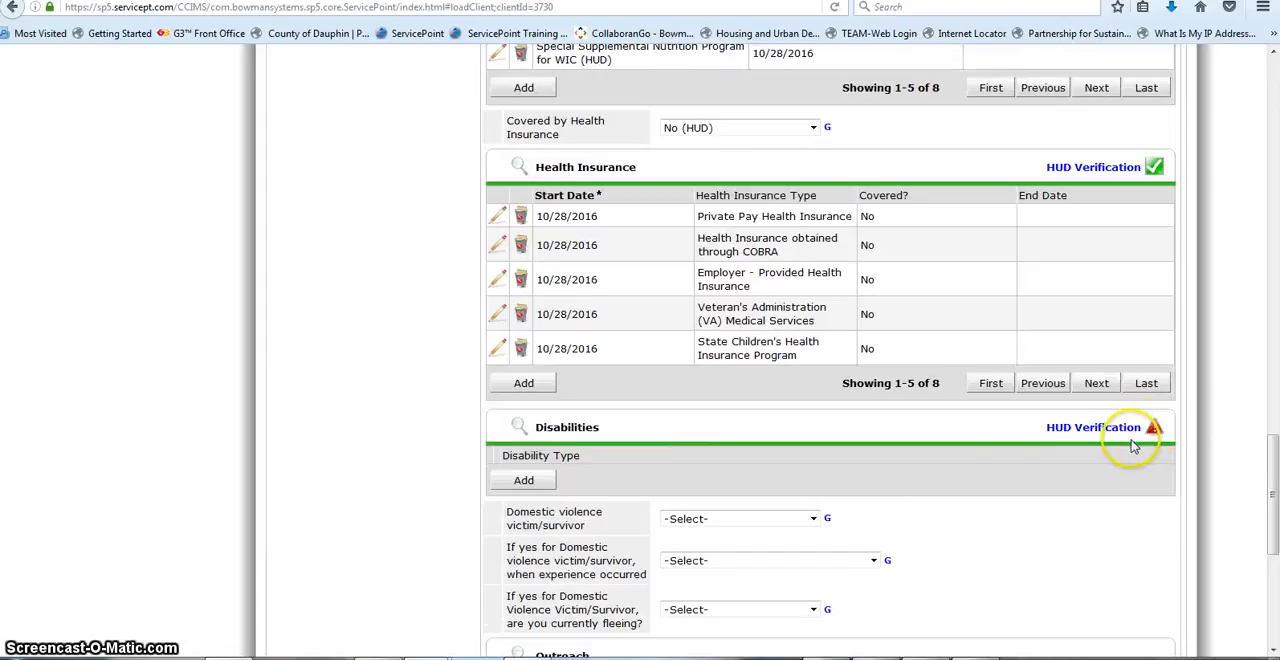
left_click(1152, 432)
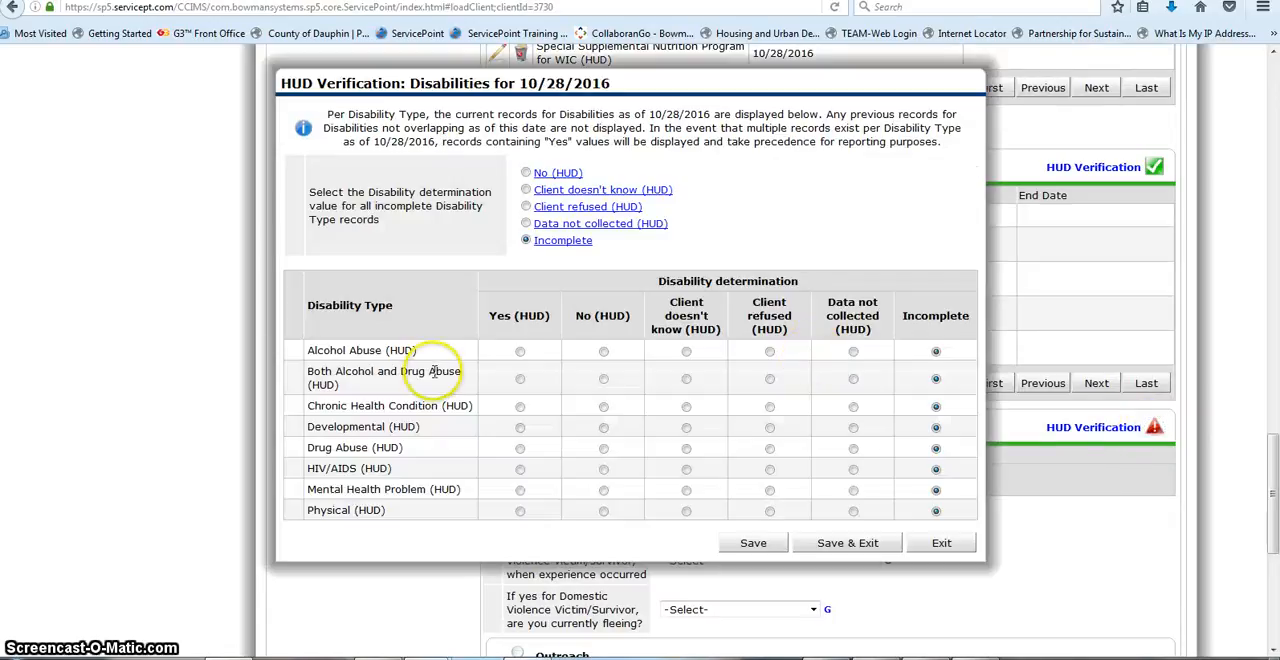
left_click(526, 174)
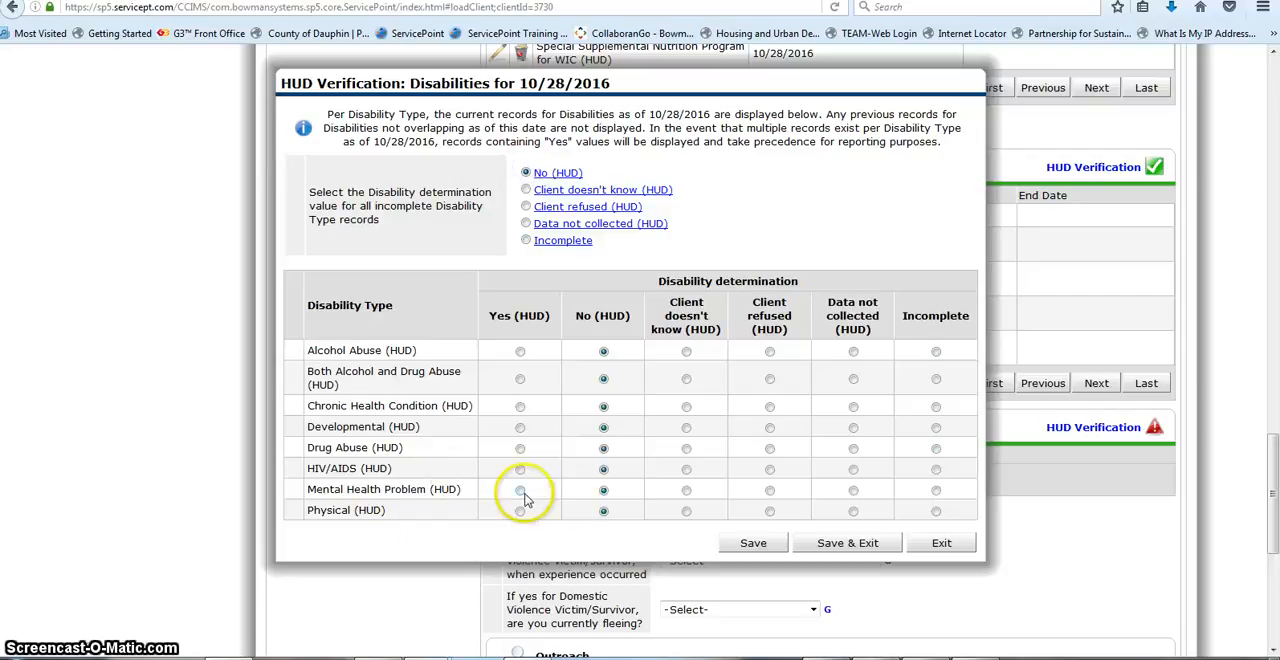
left_click(520, 490)
Step: In the mental health record, set the long-continued duration question to Yes (HUD) and documentation of the disability on file to Yes
scroll(800, 548, "up", 3)
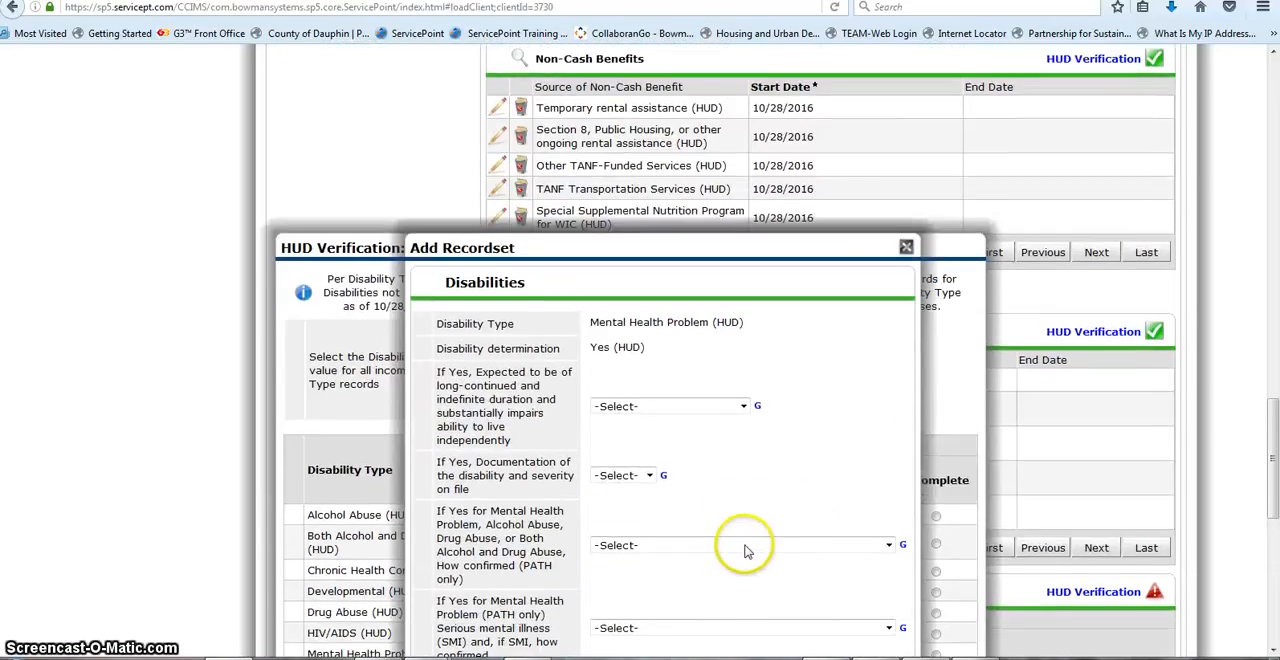
scroll(745, 550, "down", 3)
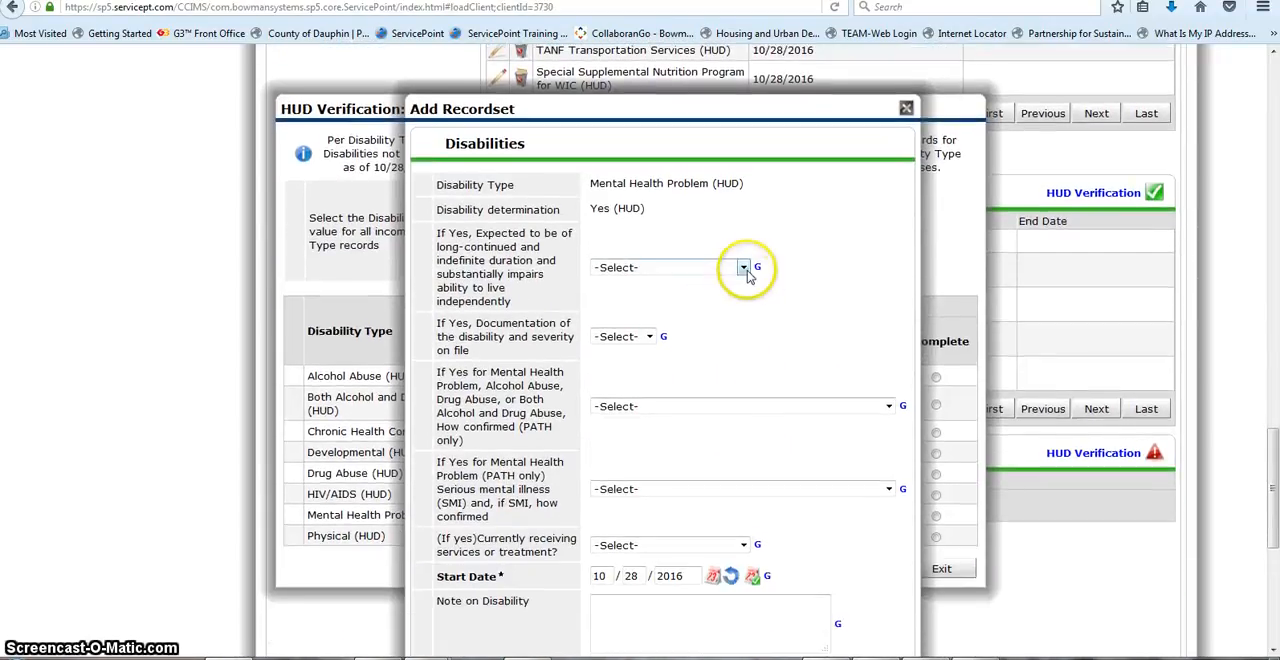
left_click(745, 270)
left_click(645, 295)
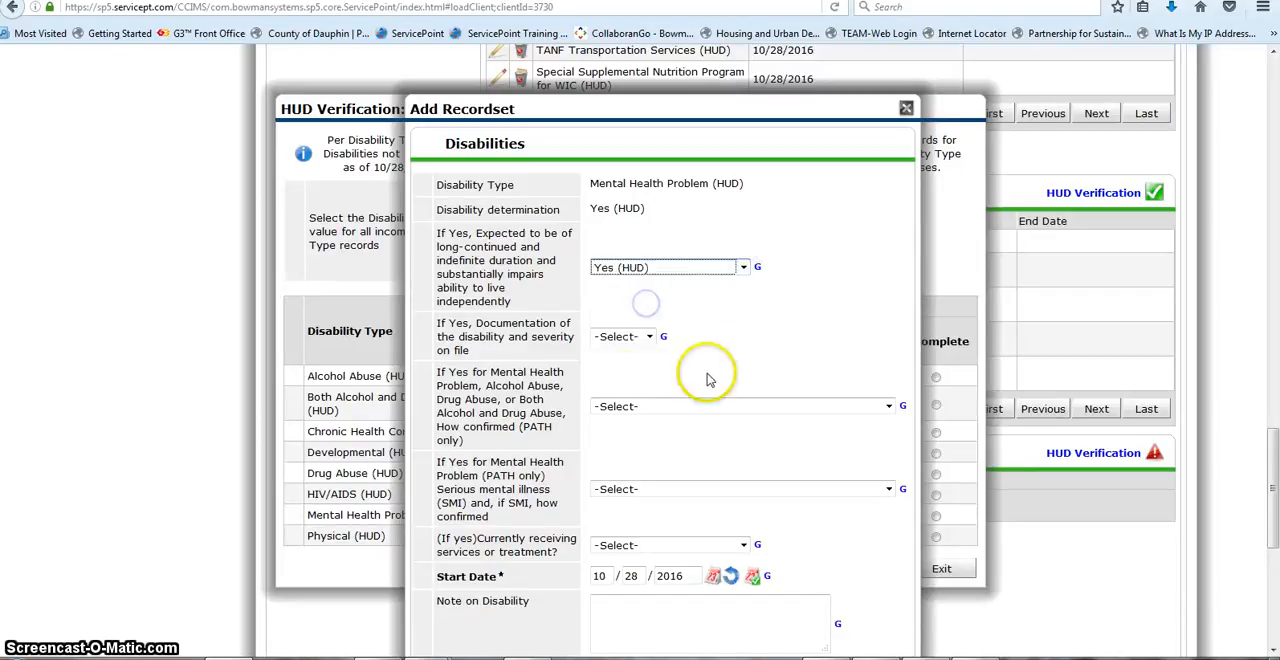
left_click(640, 337)
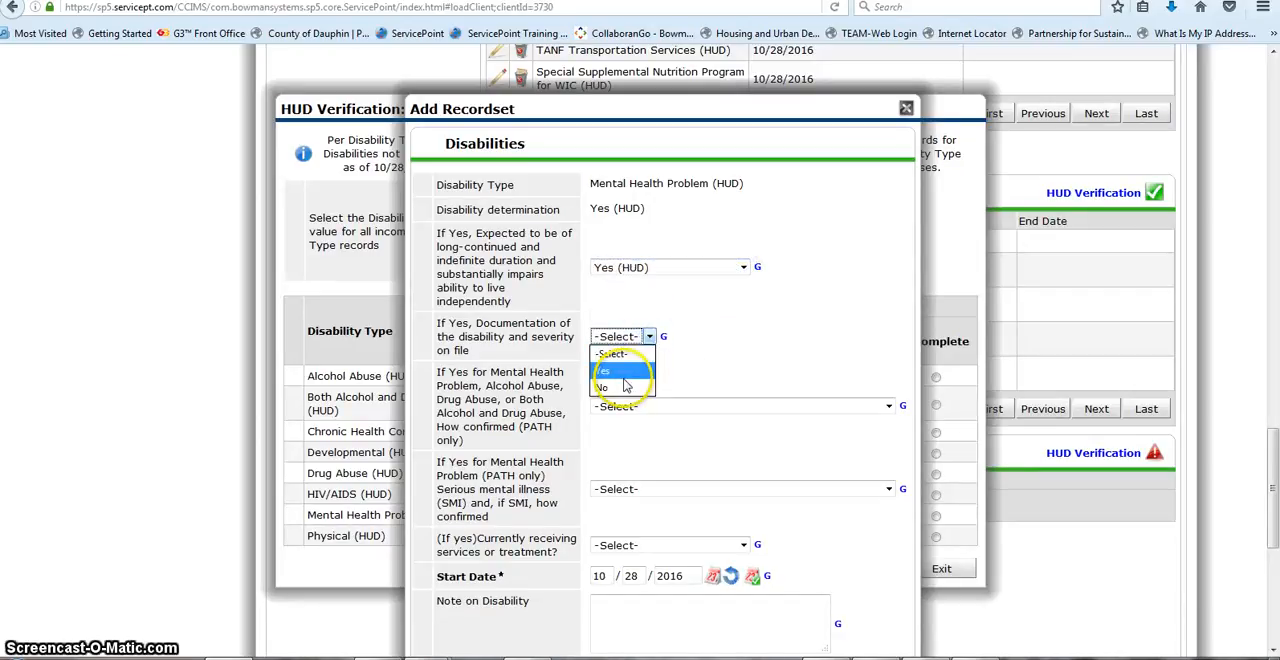
left_click(622, 375)
Step: Set both PATH-only confirmation fields of the mental health record to Unconfirmed; presumptive or self-report
left_click(887, 406)
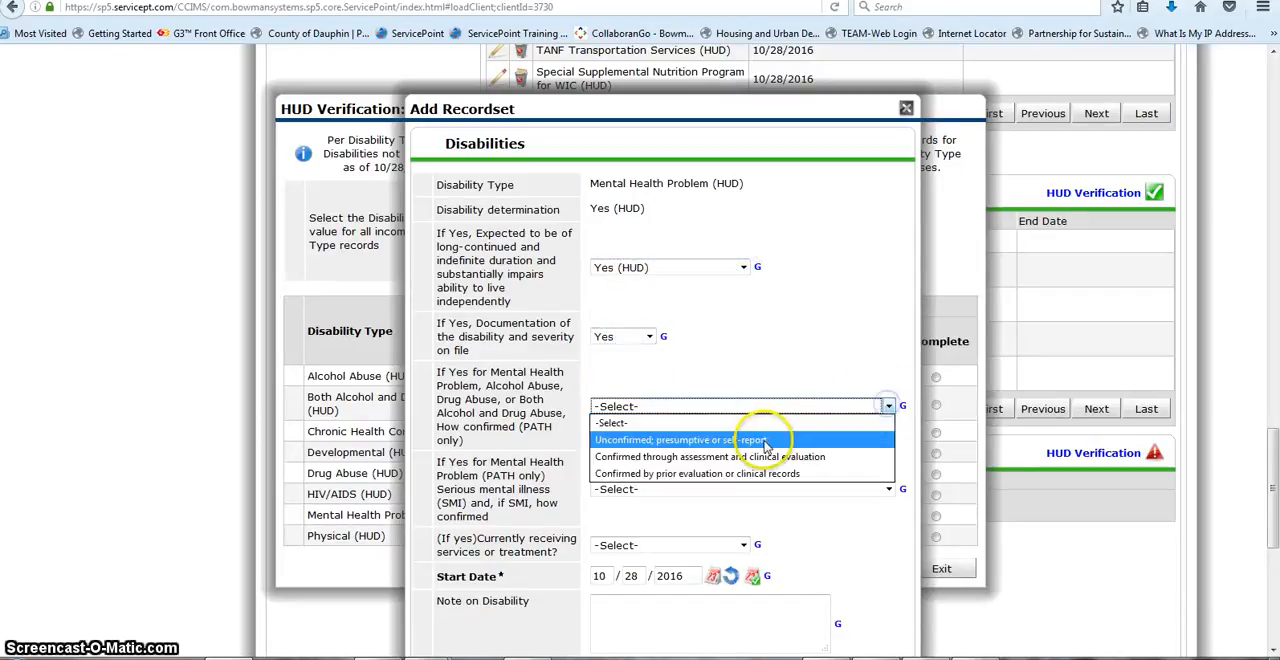
left_click(764, 441)
left_click(888, 489)
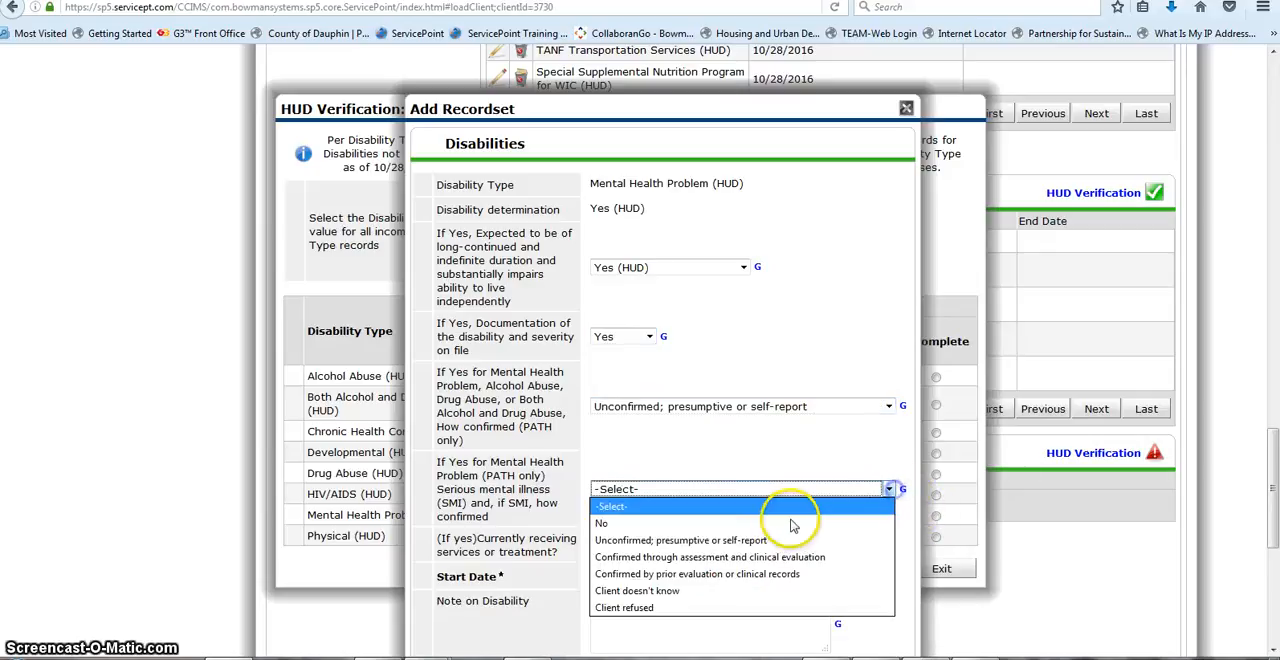
left_click(720, 541)
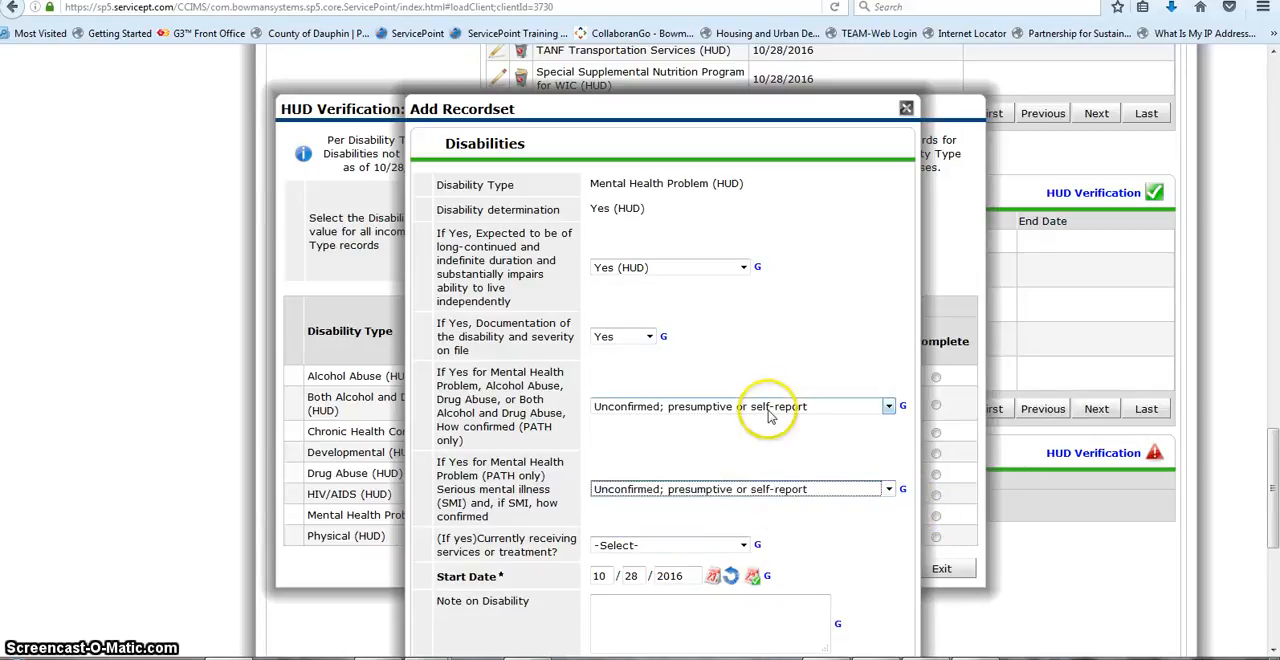
Step: Set how the mental health problem and the serious mental illness were confirmed to Confirmed through assessment and clinical evaluation
left_click(850, 406)
left_click(731, 450)
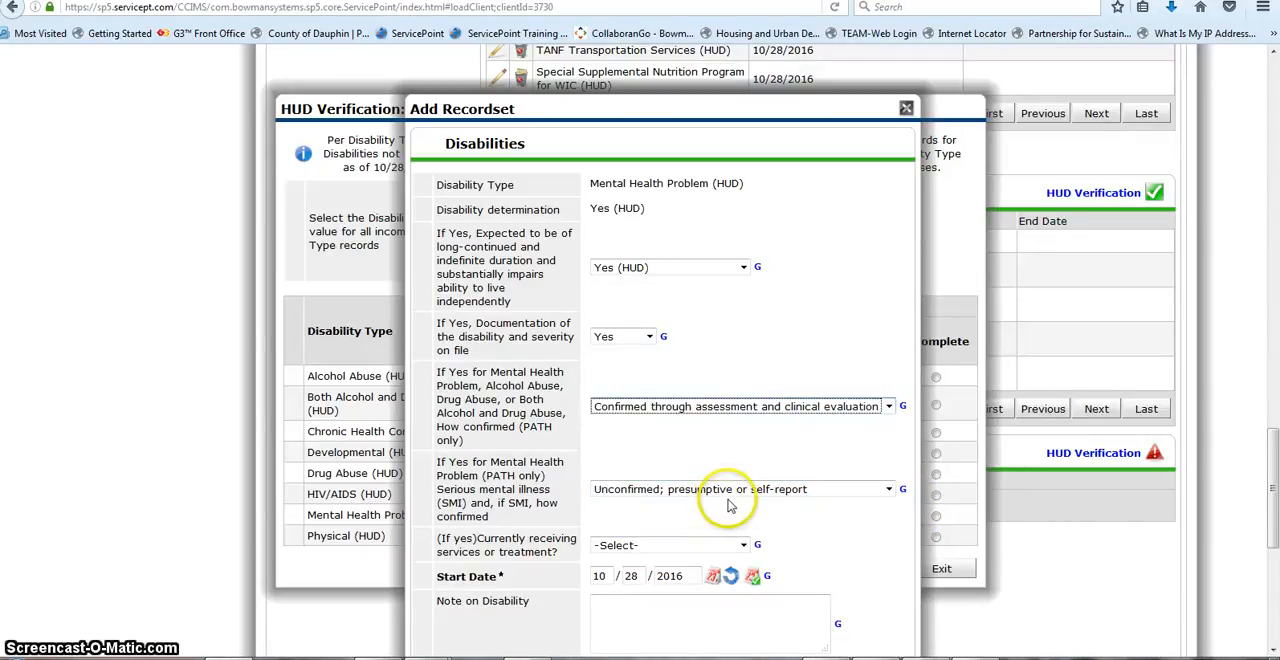
left_click(729, 503)
left_click(740, 532)
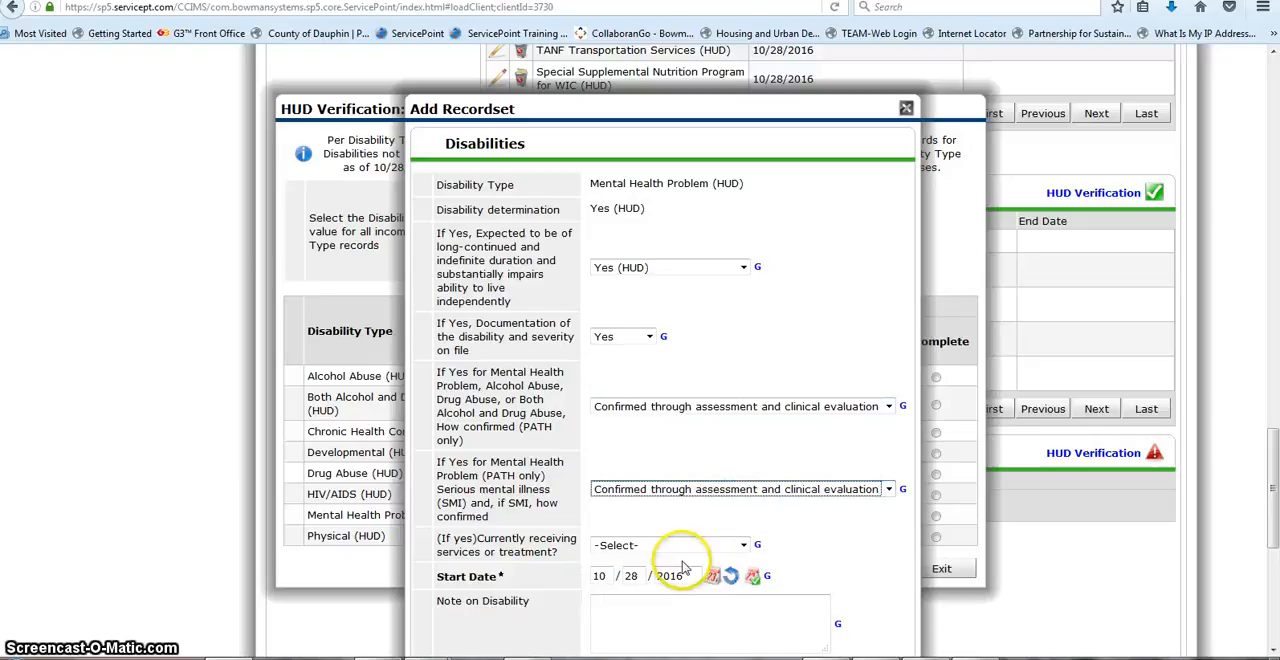
Step: Set currently receiving treatment to Yes (HUD) and the long-term condition to Yes, then save the record and the disabilities verification
left_click(731, 548)
left_click(736, 573)
scroll(737, 540, "down", 3)
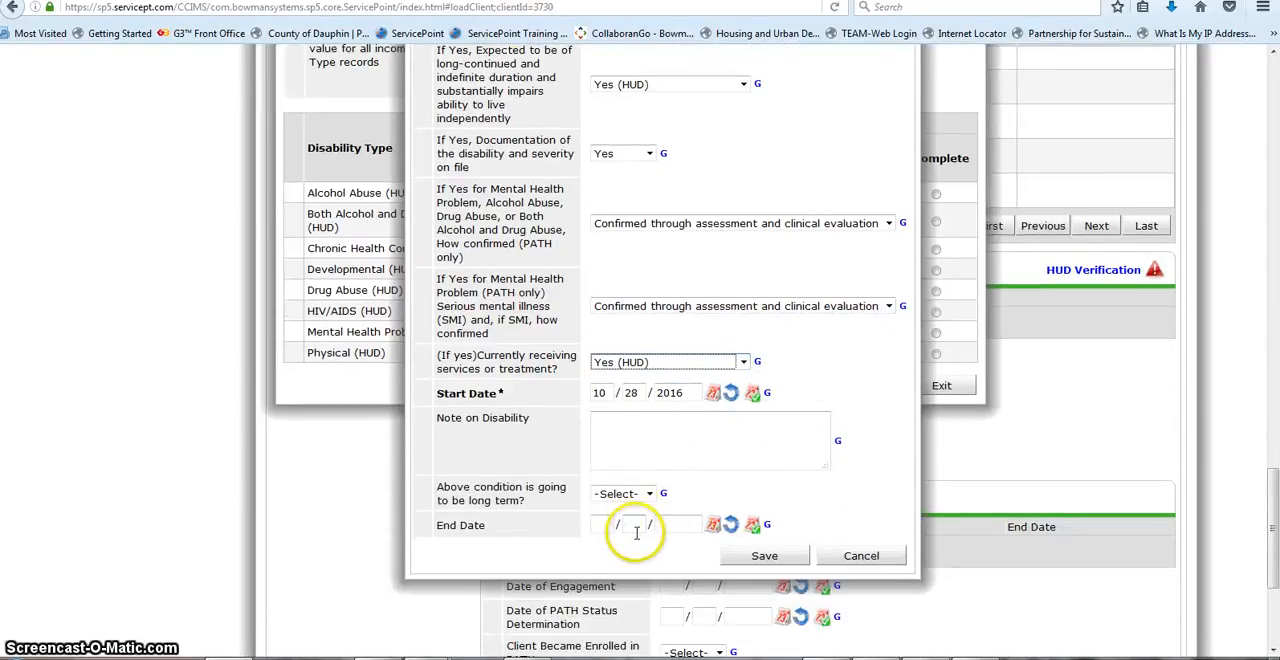
left_click(649, 493)
left_click(625, 522)
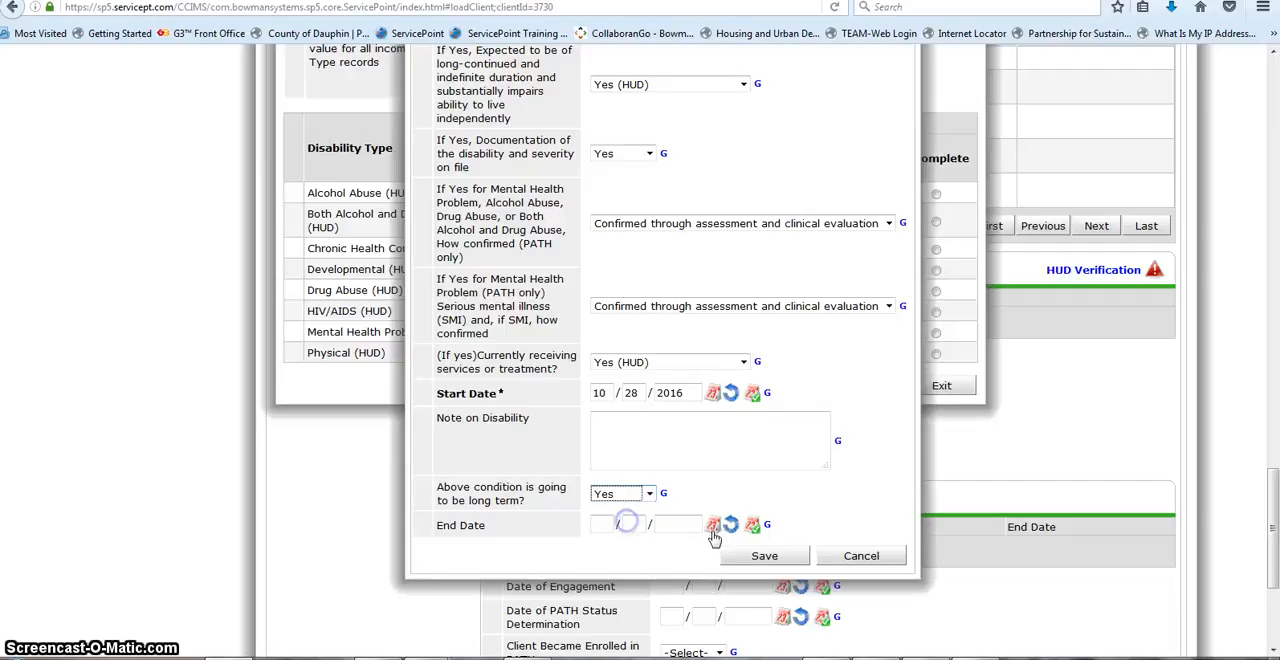
left_click(742, 556)
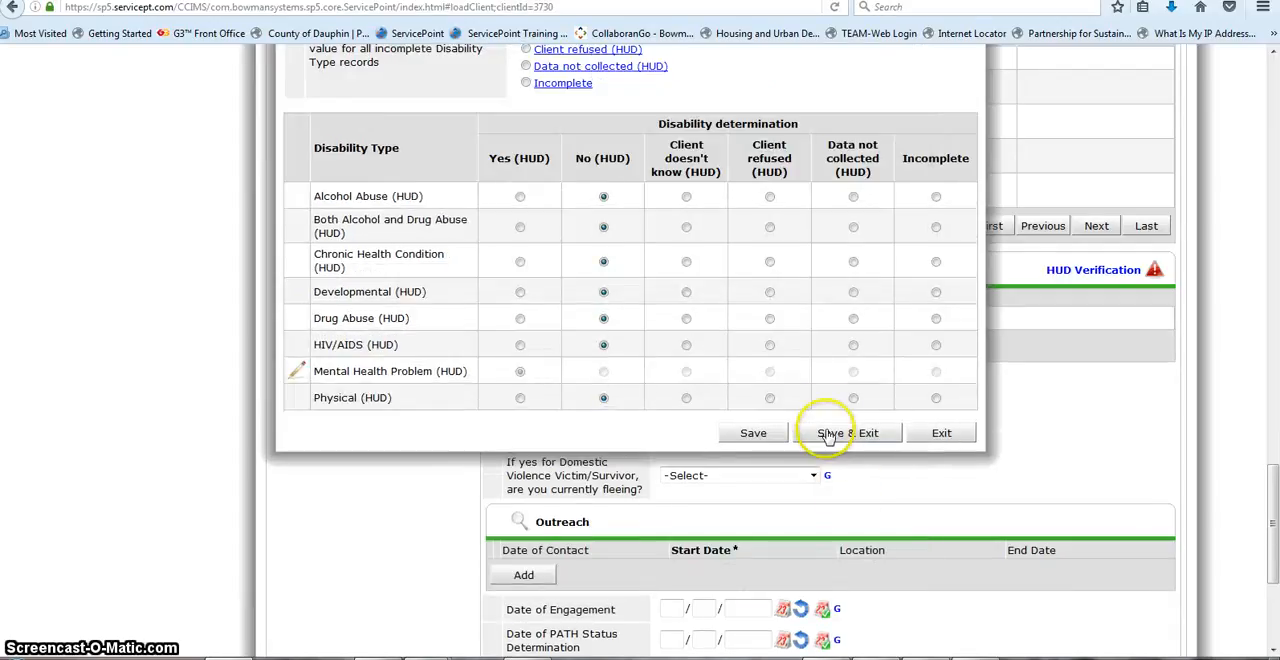
left_click(828, 437)
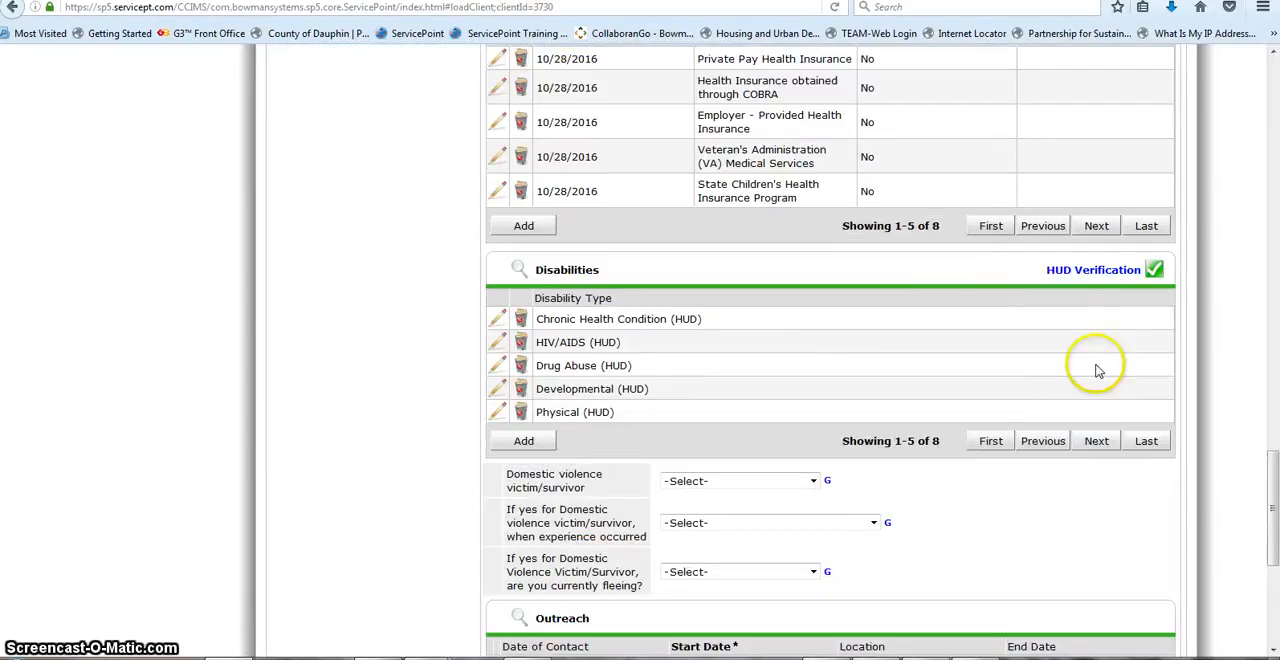
mouse_move(1154, 271)
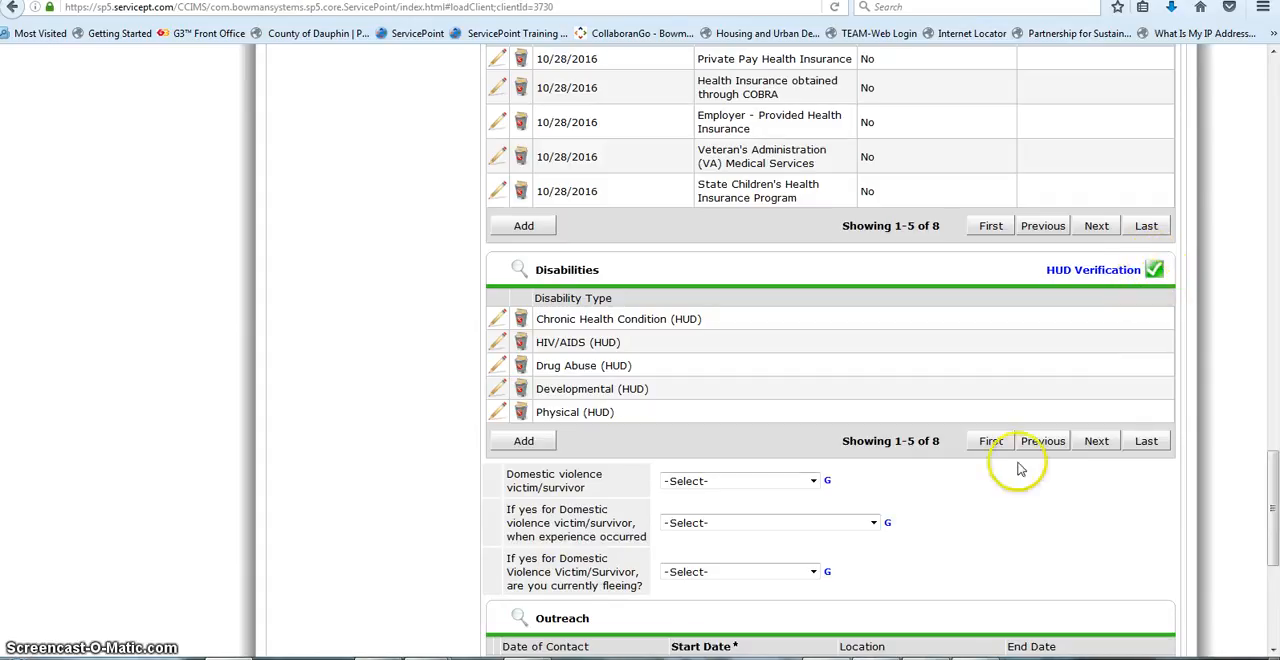
Step: Set Domestic violence victim/survivor to No (HUD) in the entry assessment
scroll(908, 403, "down", 2)
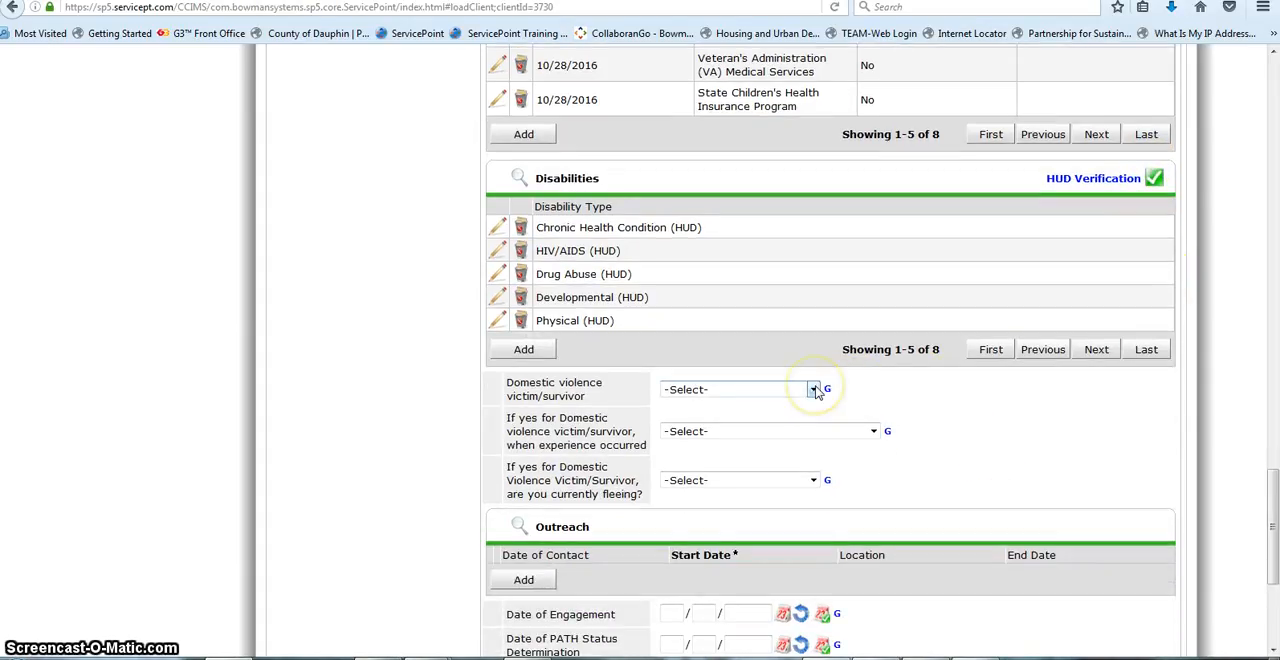
left_click(815, 390)
left_click(748, 436)
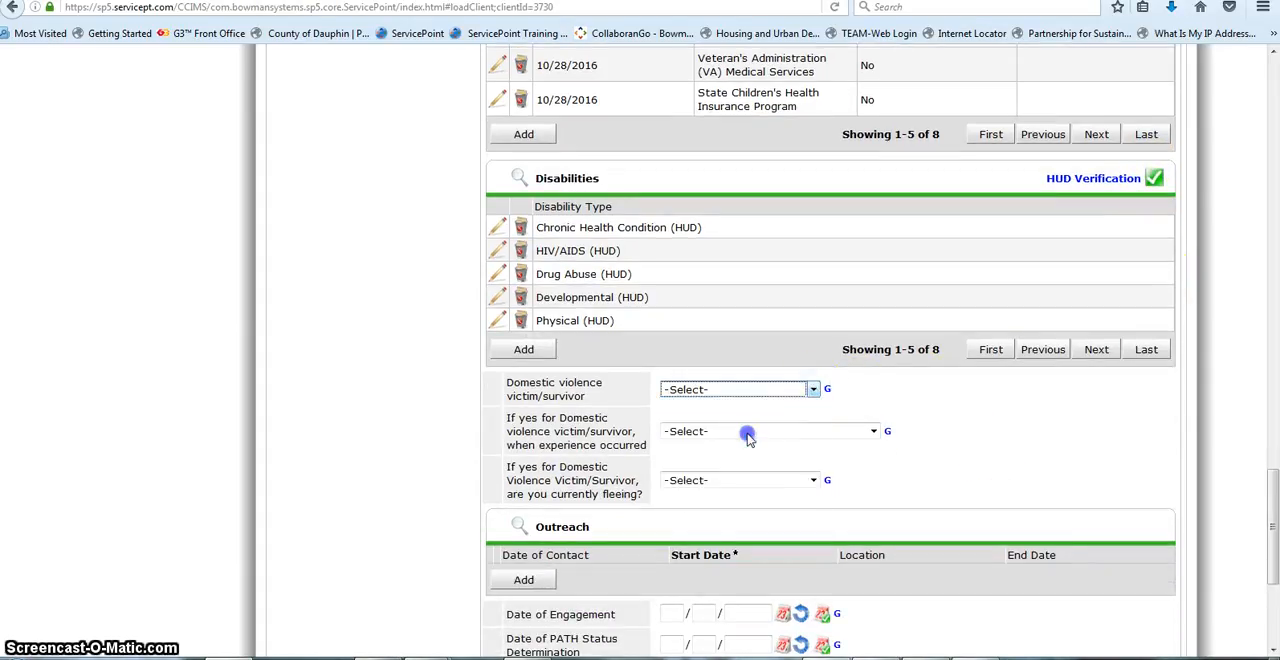
scroll(797, 280, "down", 2)
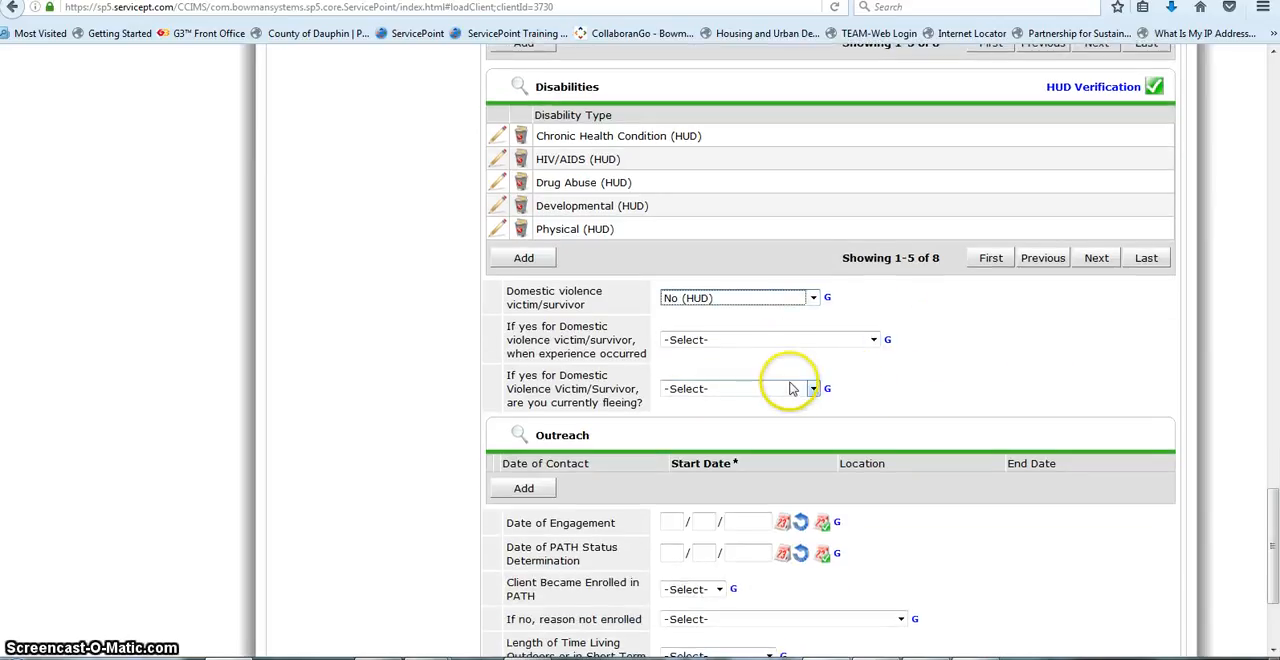
Step: Add an outreach contact dated 10/28/2016 at a Place not meant for habitation, then save and exit the entry assessment
scroll(926, 306, "down", 2)
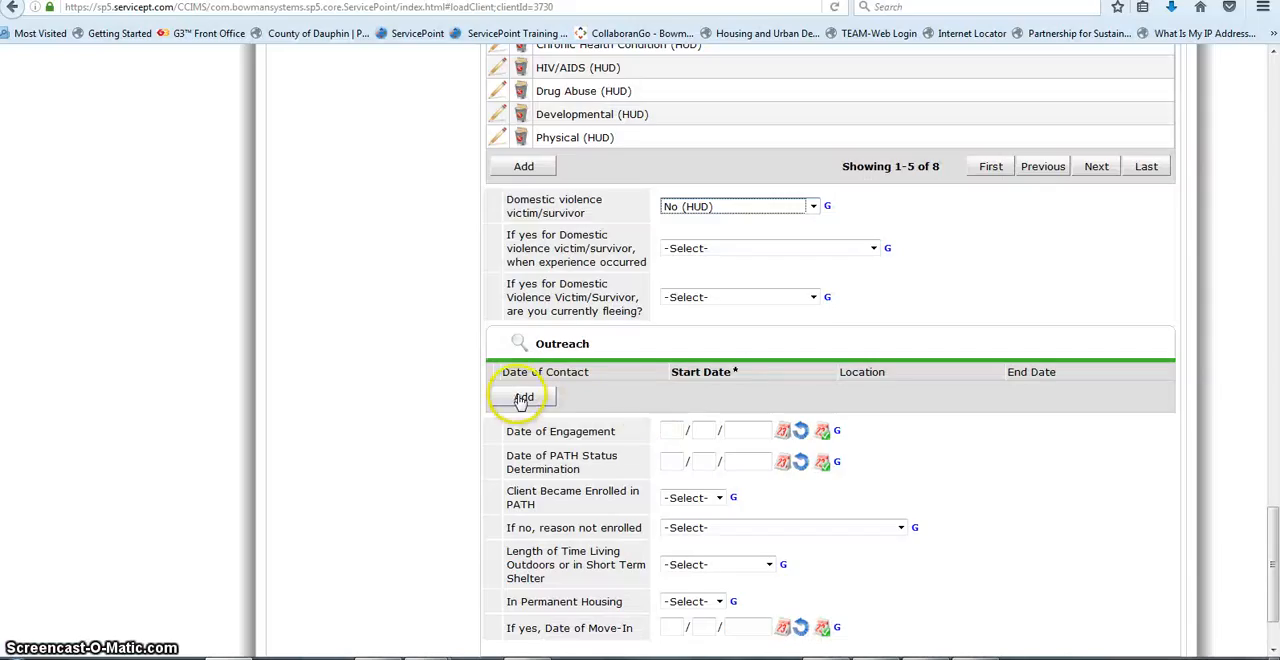
left_click(522, 398)
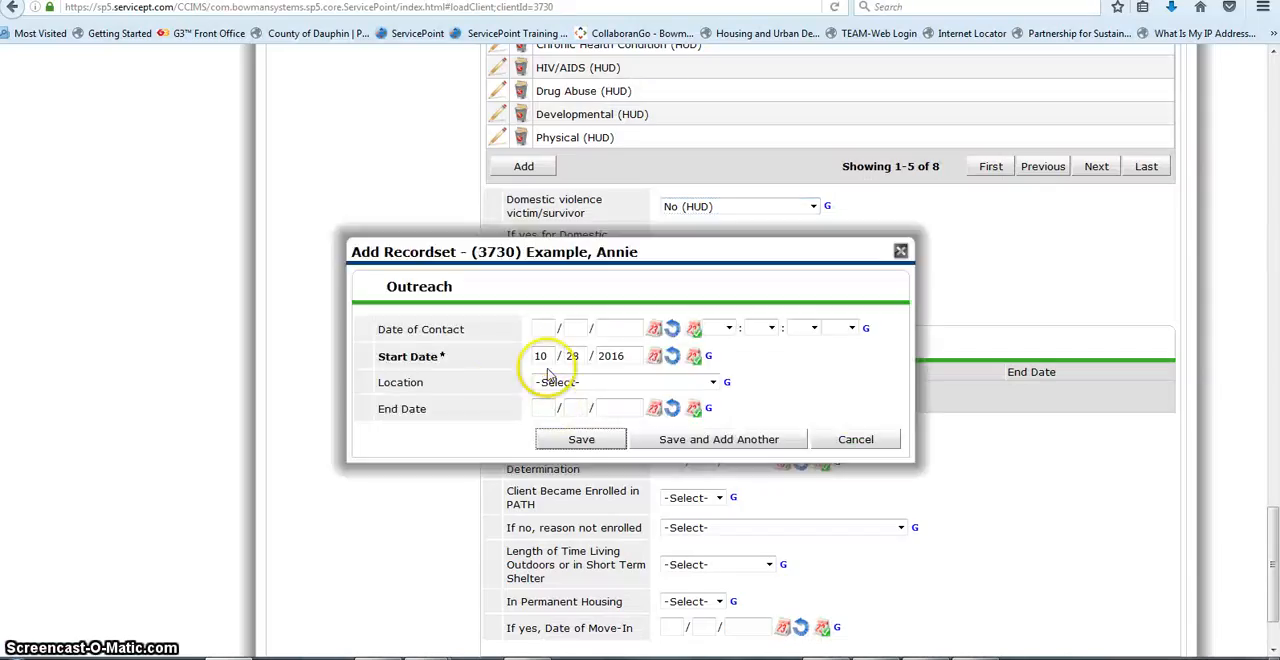
left_click(692, 330)
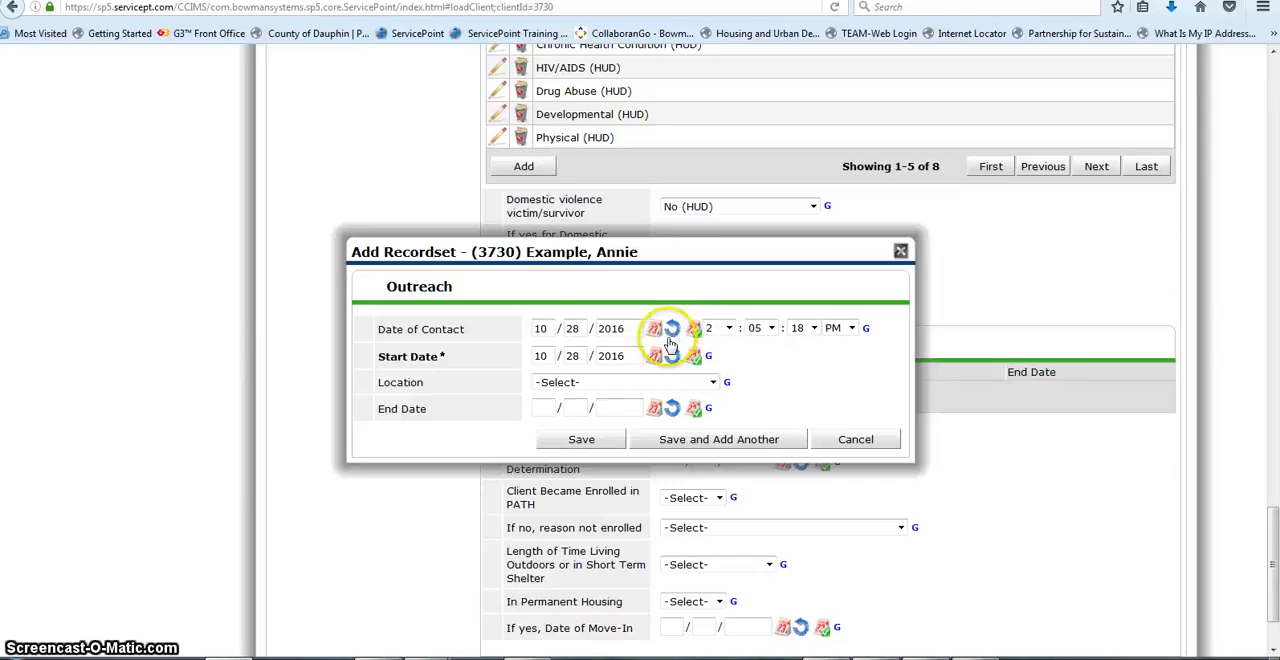
left_click(714, 383)
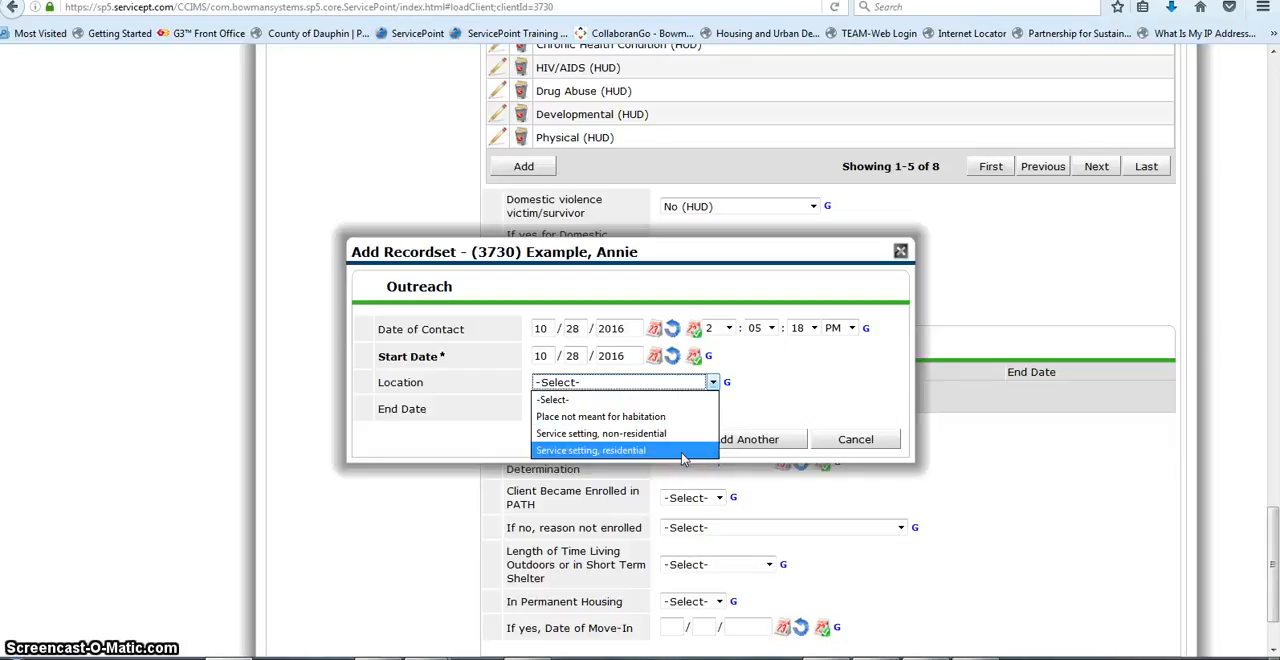
left_click(676, 416)
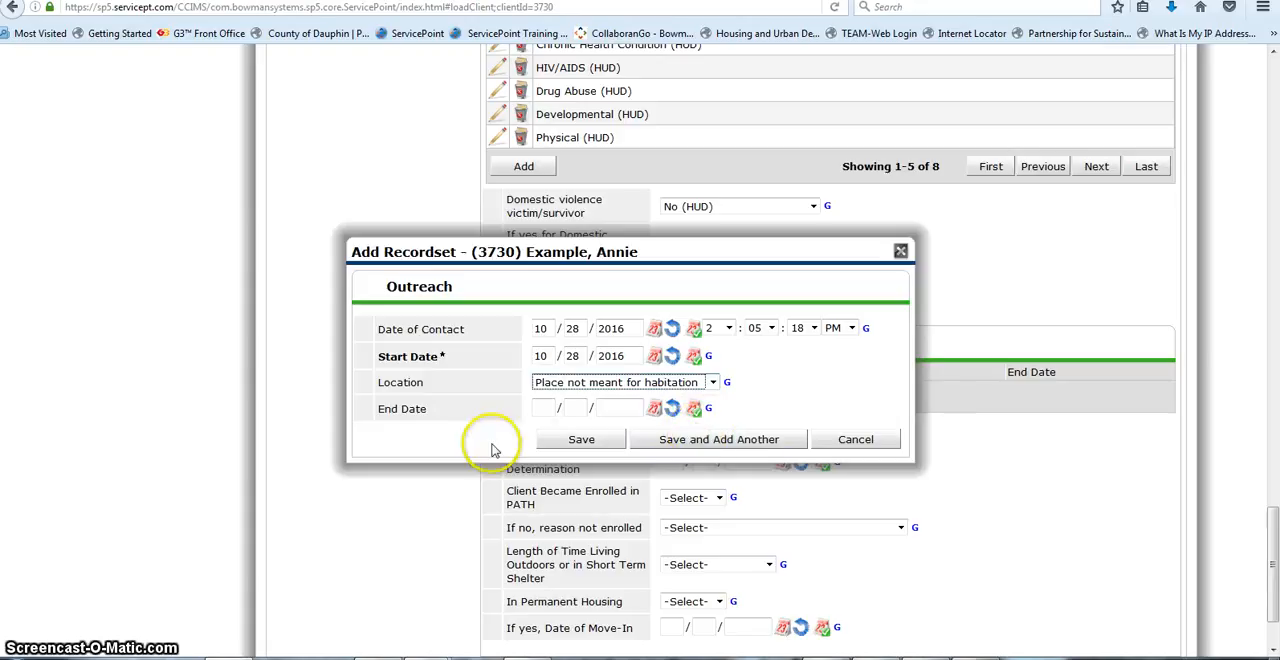
left_click(580, 440)
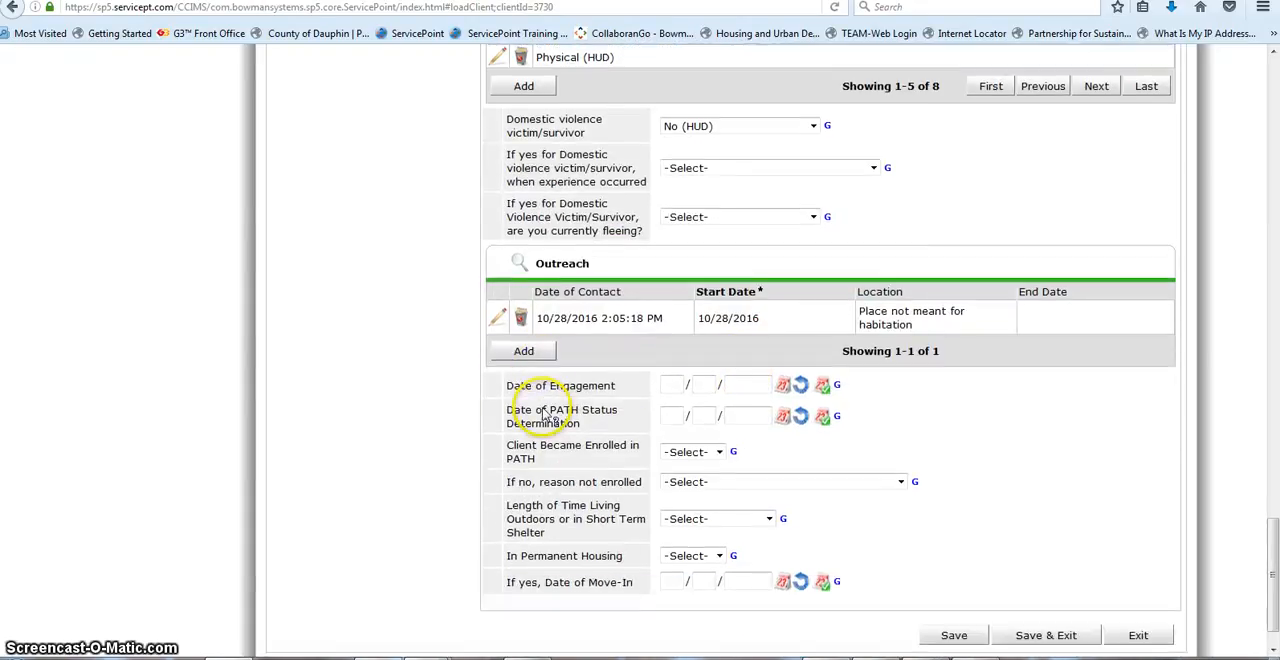
scroll(530, 410, "down", 2)
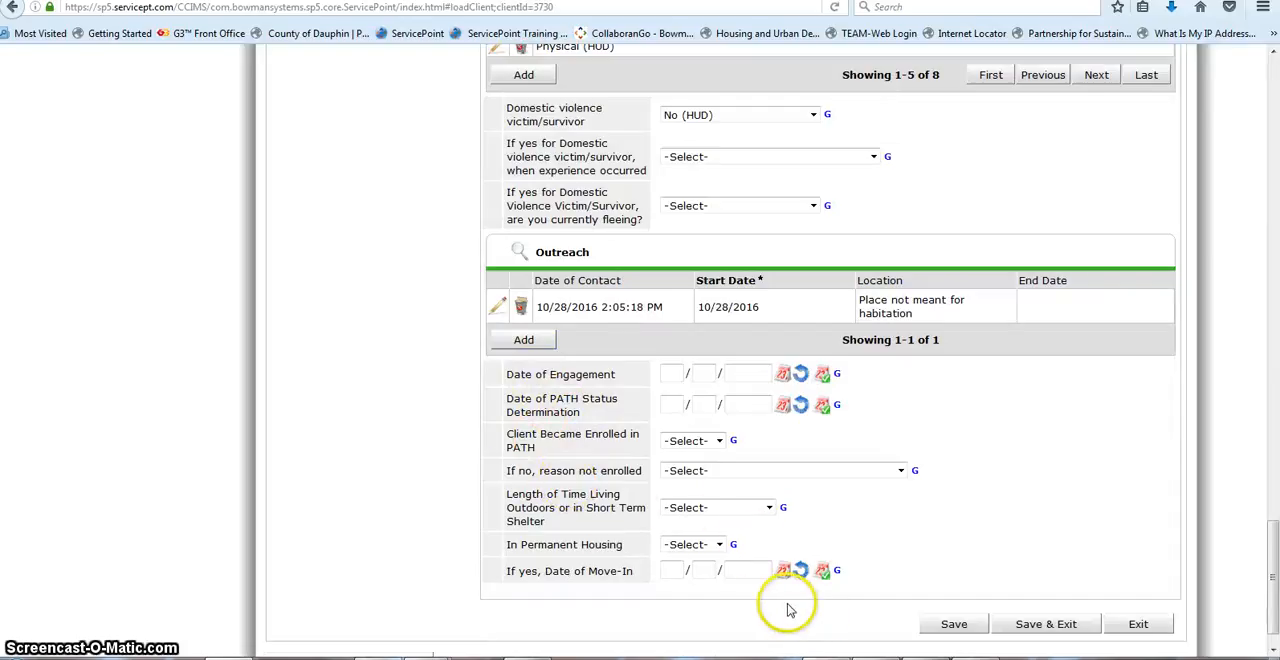
left_click(1036, 624)
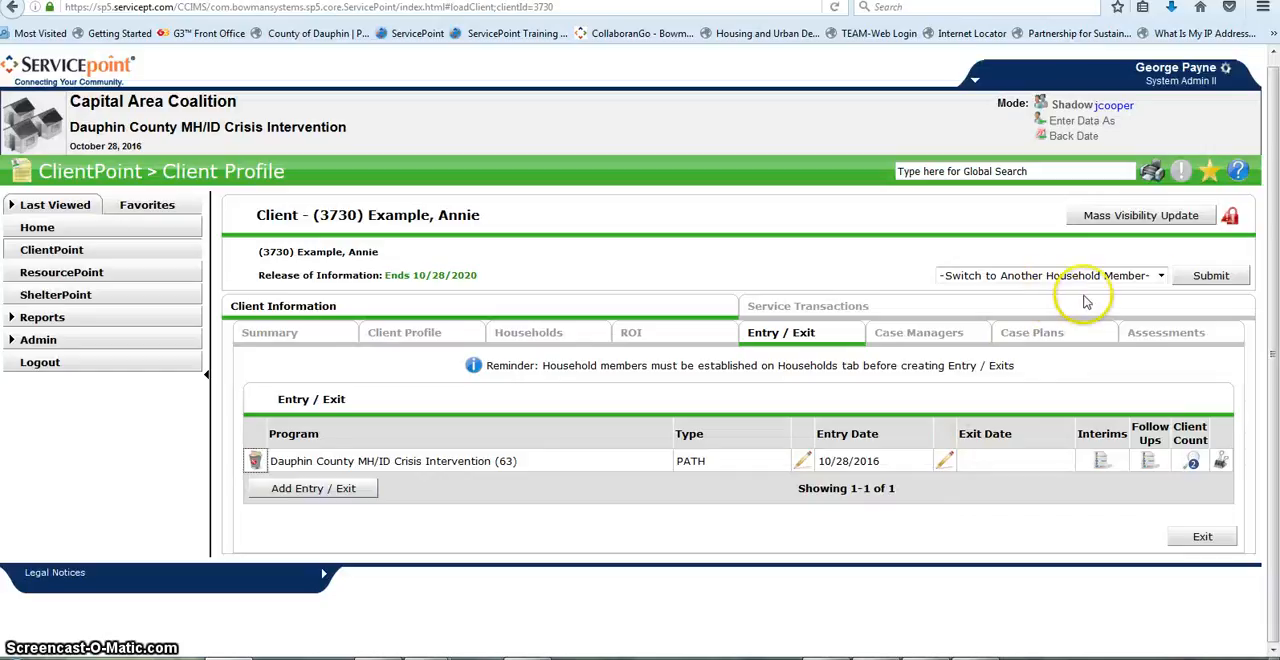
Step: Switch from the mother's record to the son's record in the Female Single Parent household
left_click(1161, 278)
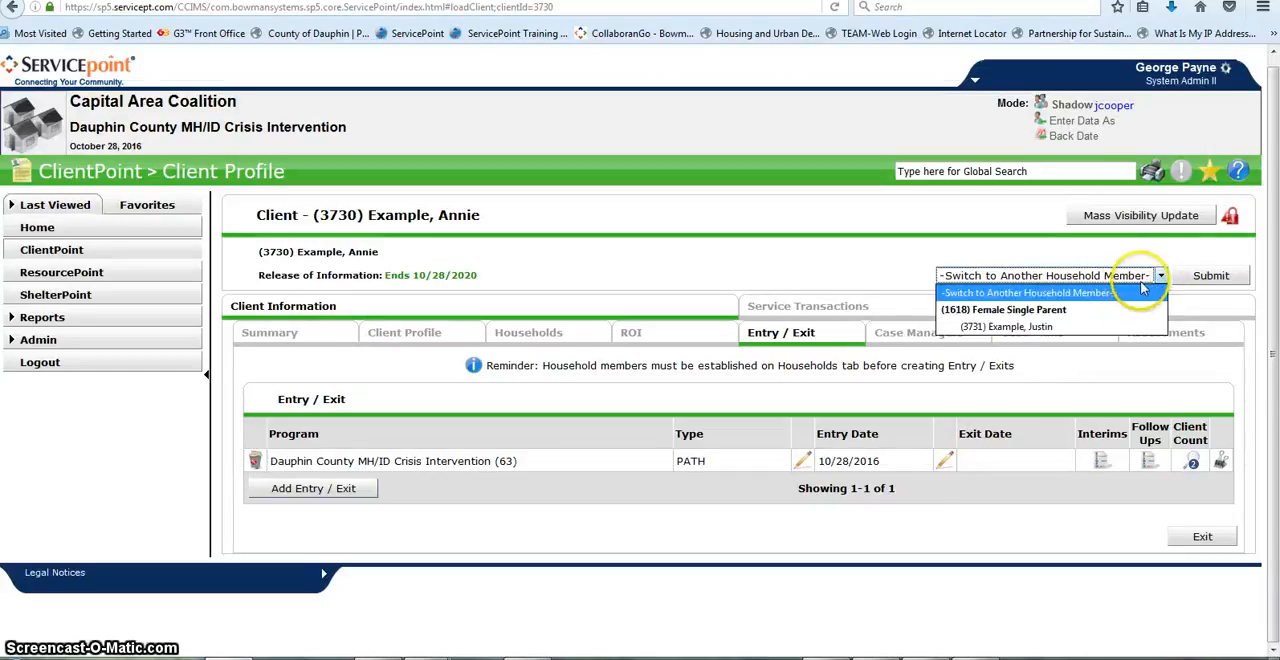
left_click(1042, 328)
left_click(1209, 279)
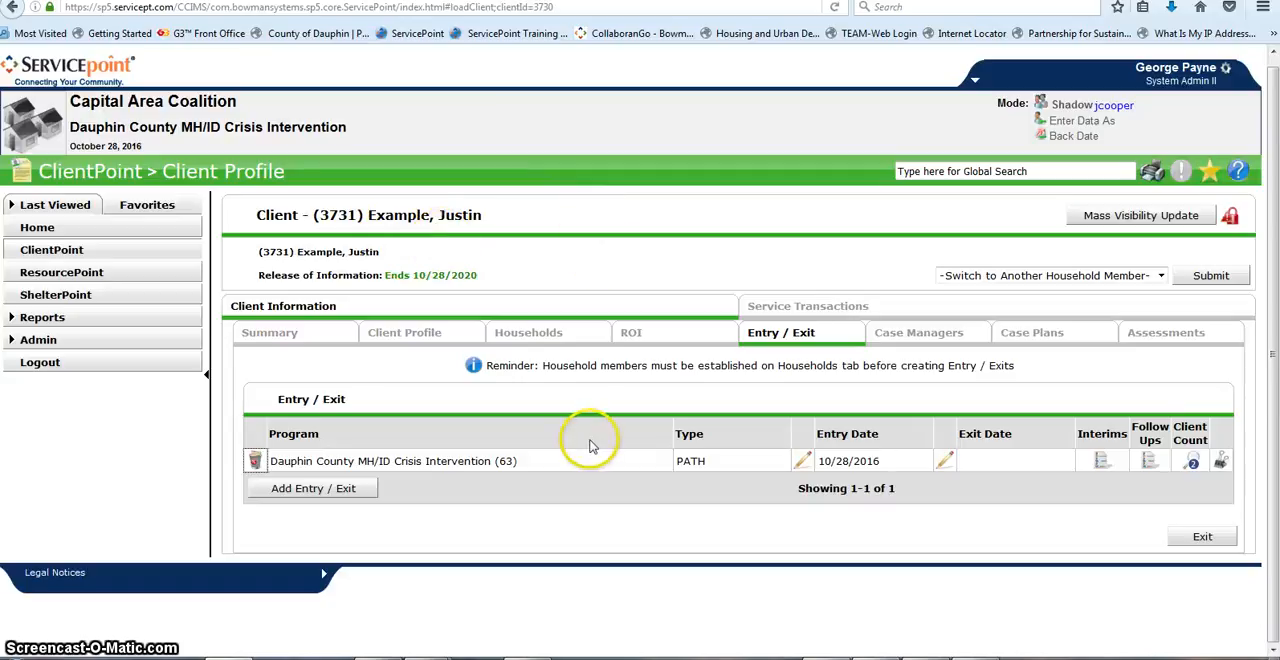
Step: Save the son's demographics: date of birth, Full DOB Reported (HUD), Male, Asian (HUD), American Indian or Alaska Native (HUD), Non-Hispanic/Non-Latino (HUD)
left_click(400, 336)
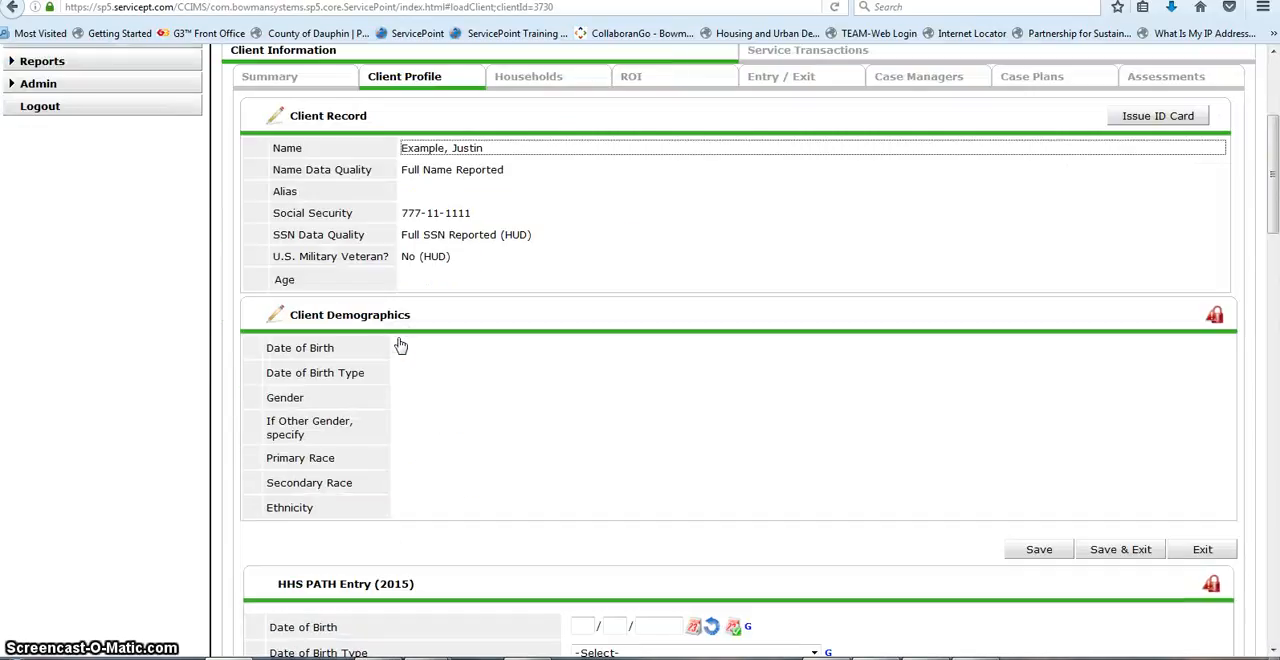
left_click(276, 316)
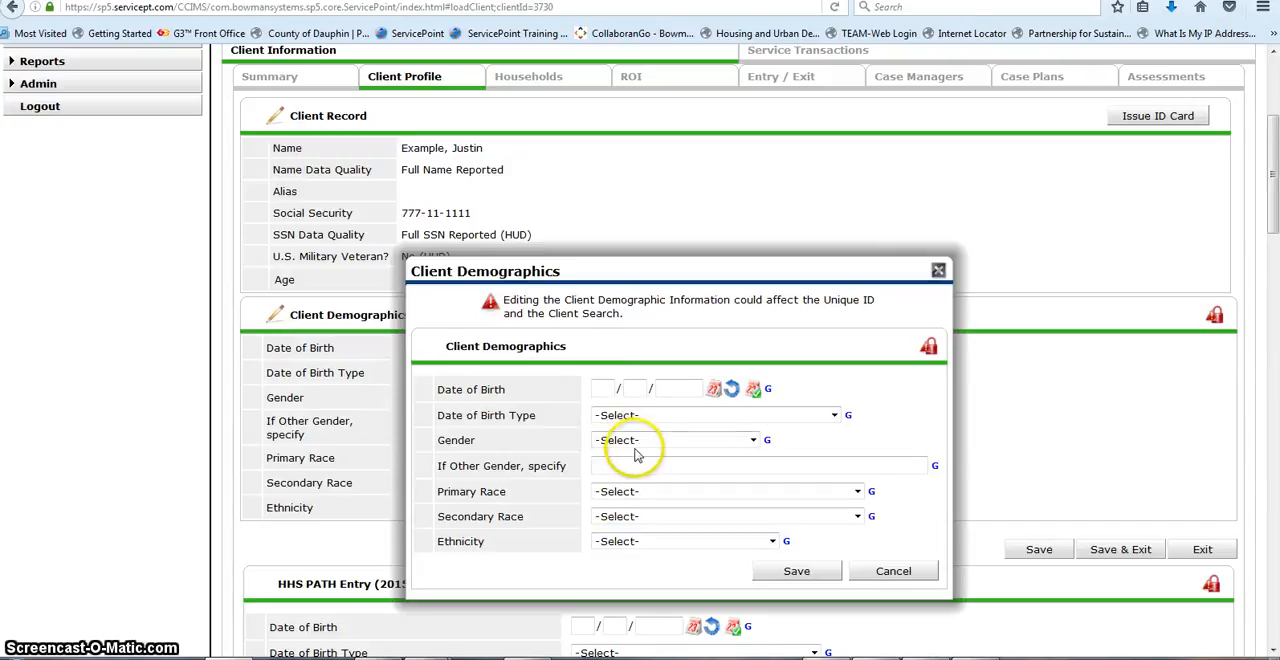
left_click(731, 389)
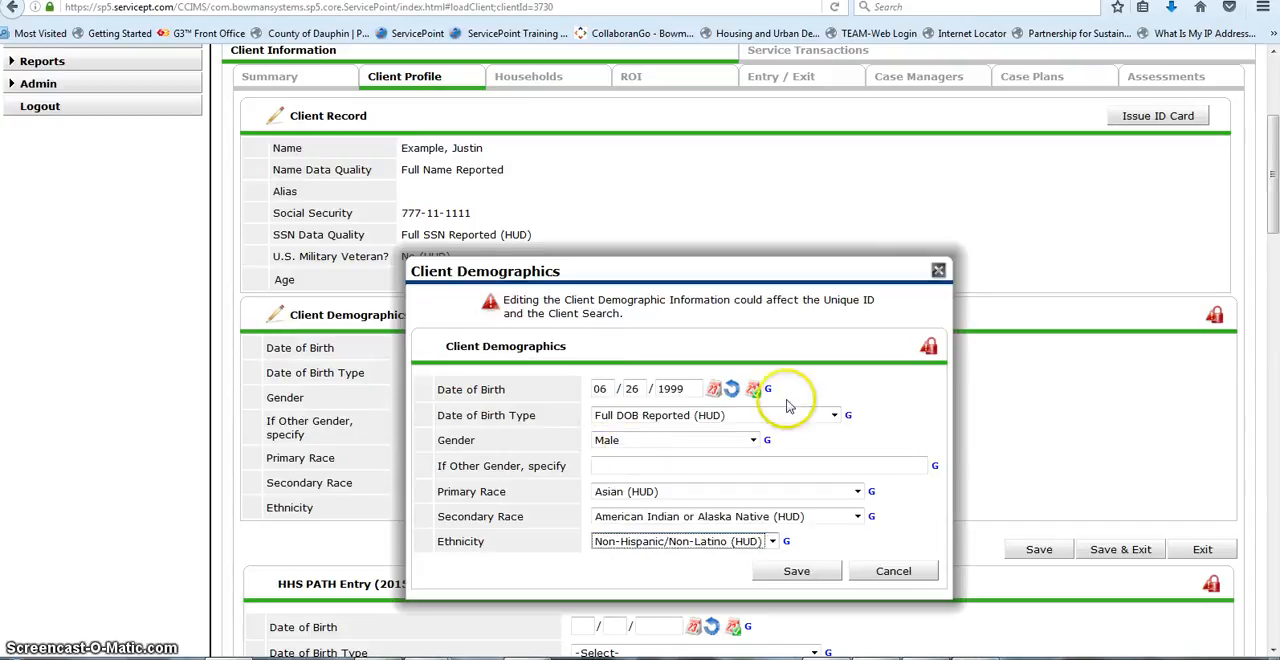
left_click(792, 572)
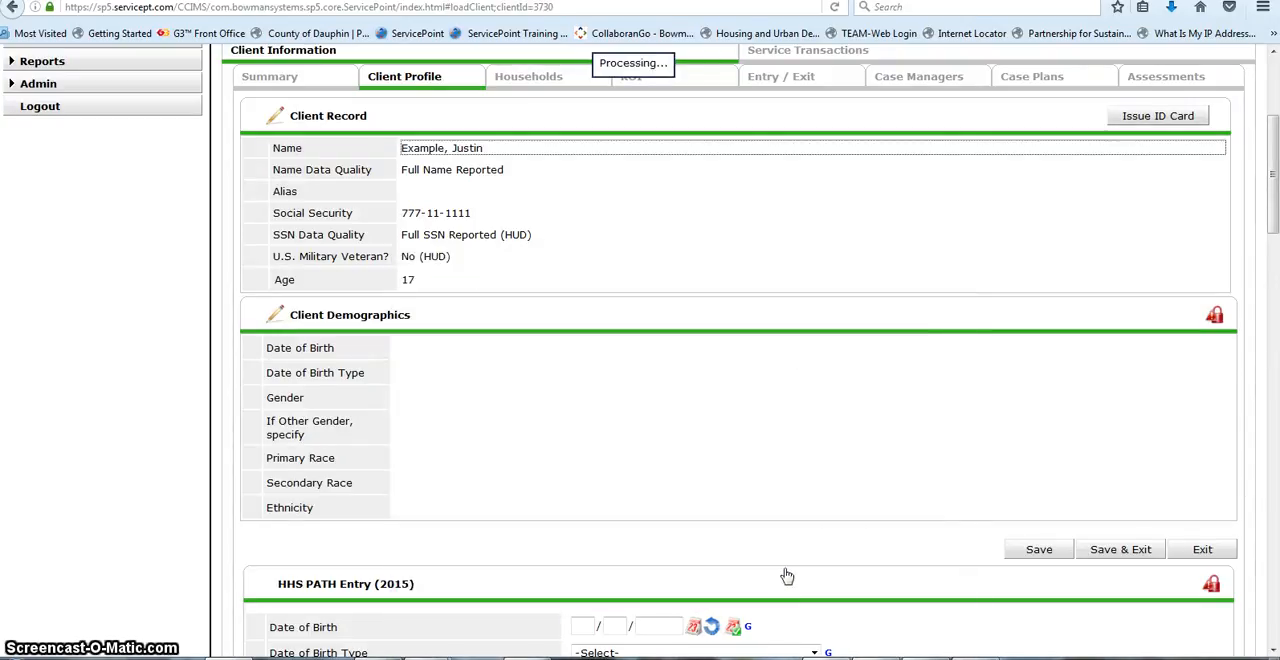
Step: Return to the mother's record and open its program entry and exit list
scroll(603, 163, "up", 2)
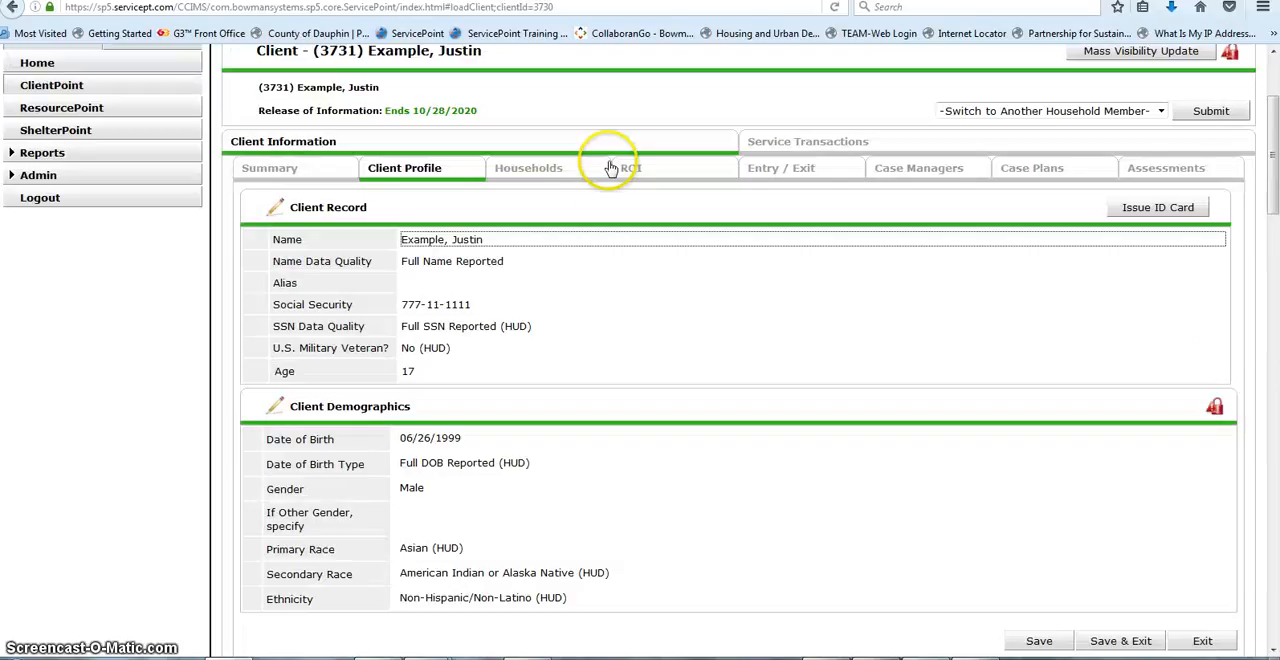
scroll(651, 266, "up", 2)
left_click(654, 268)
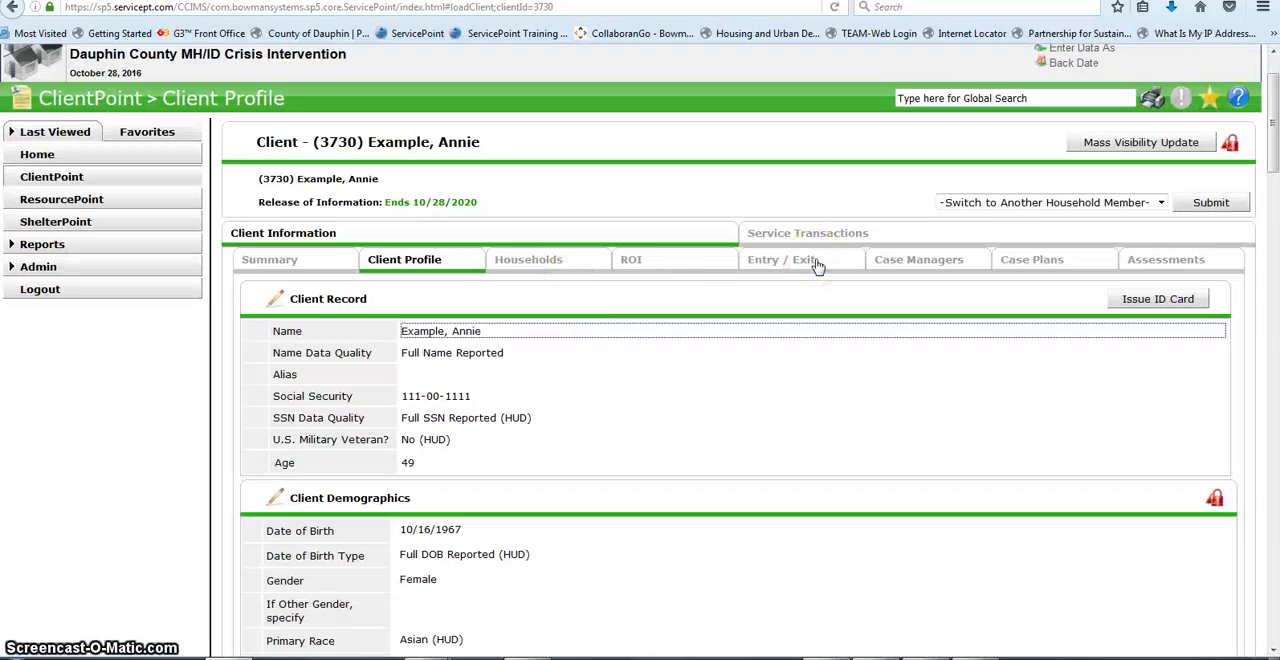
left_click(817, 265)
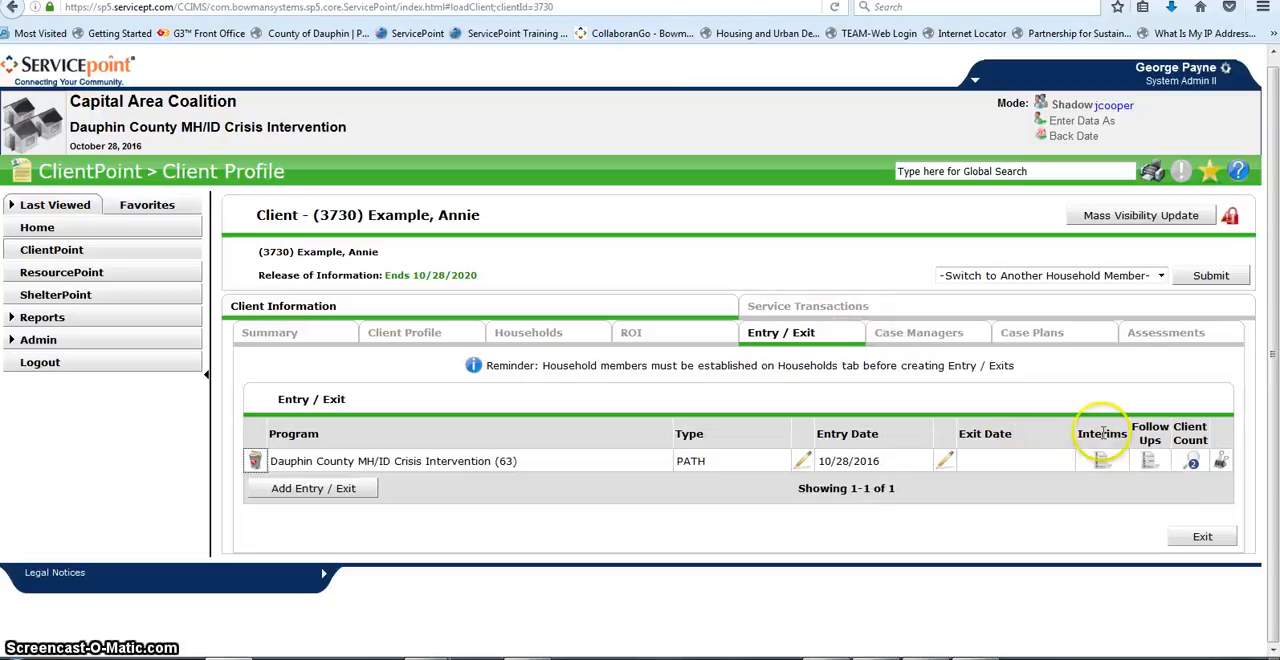
Step: Create an interim review of type Update on the PATH entry, including the whole Female Single Parent household
left_click(1101, 462)
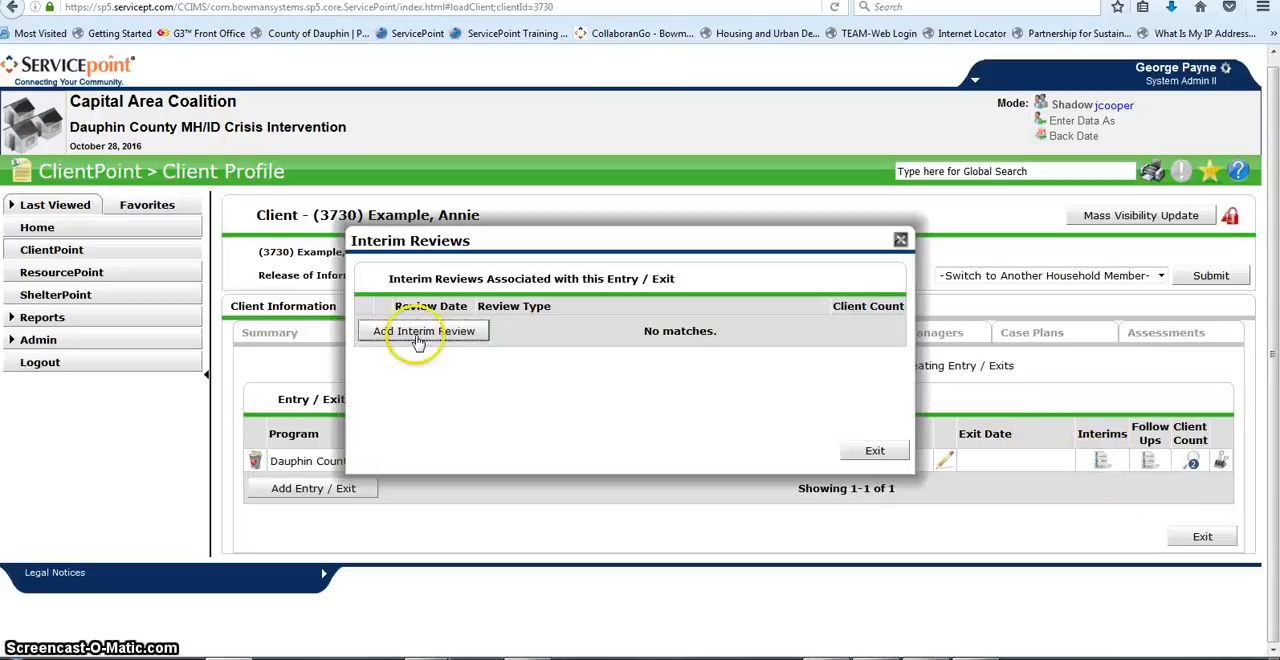
left_click(418, 336)
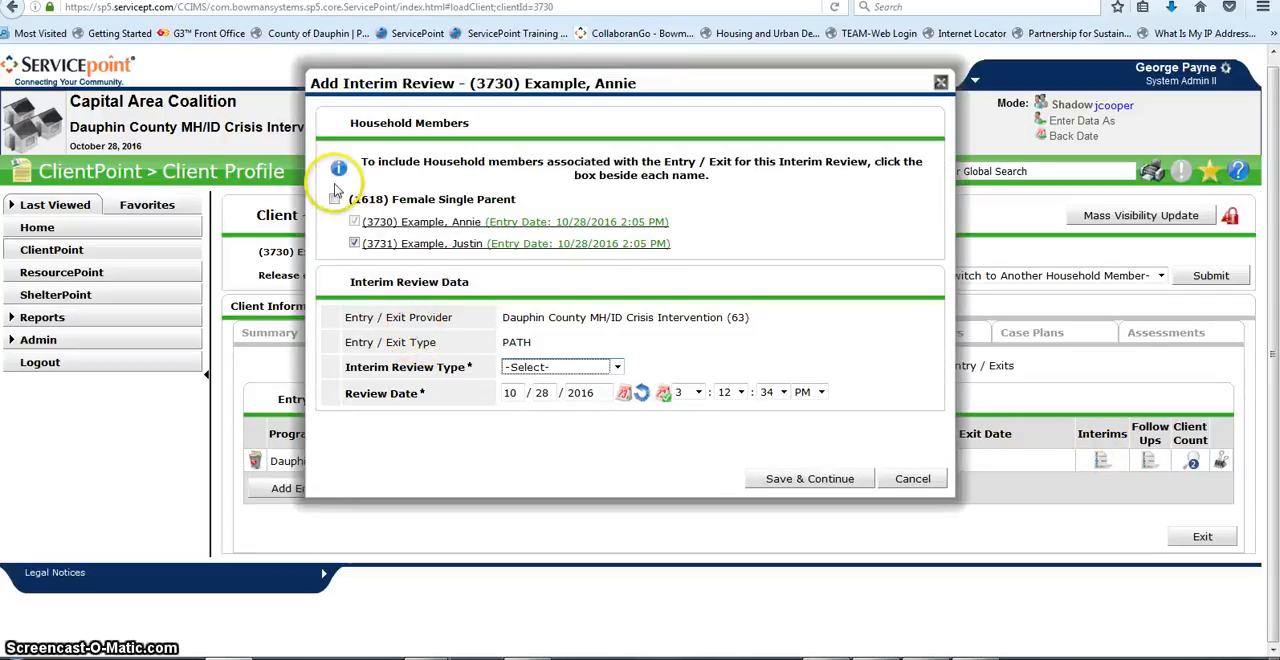
left_click(334, 199)
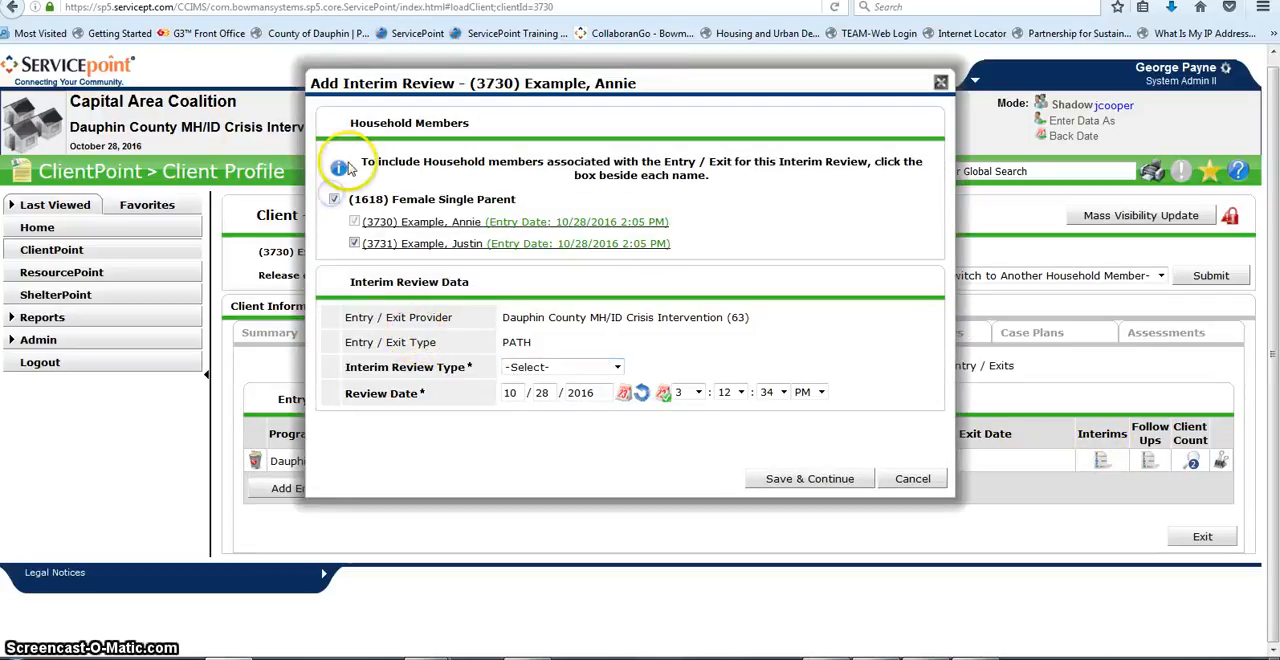
left_click(618, 367)
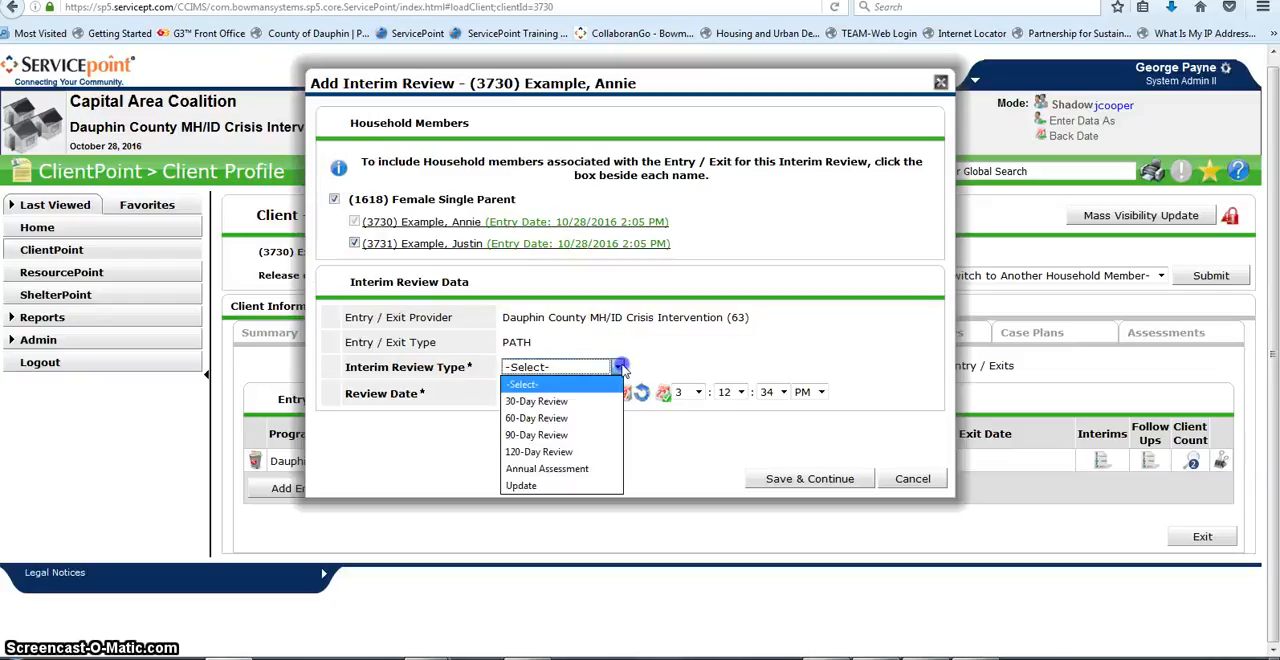
left_click(594, 486)
left_click(812, 479)
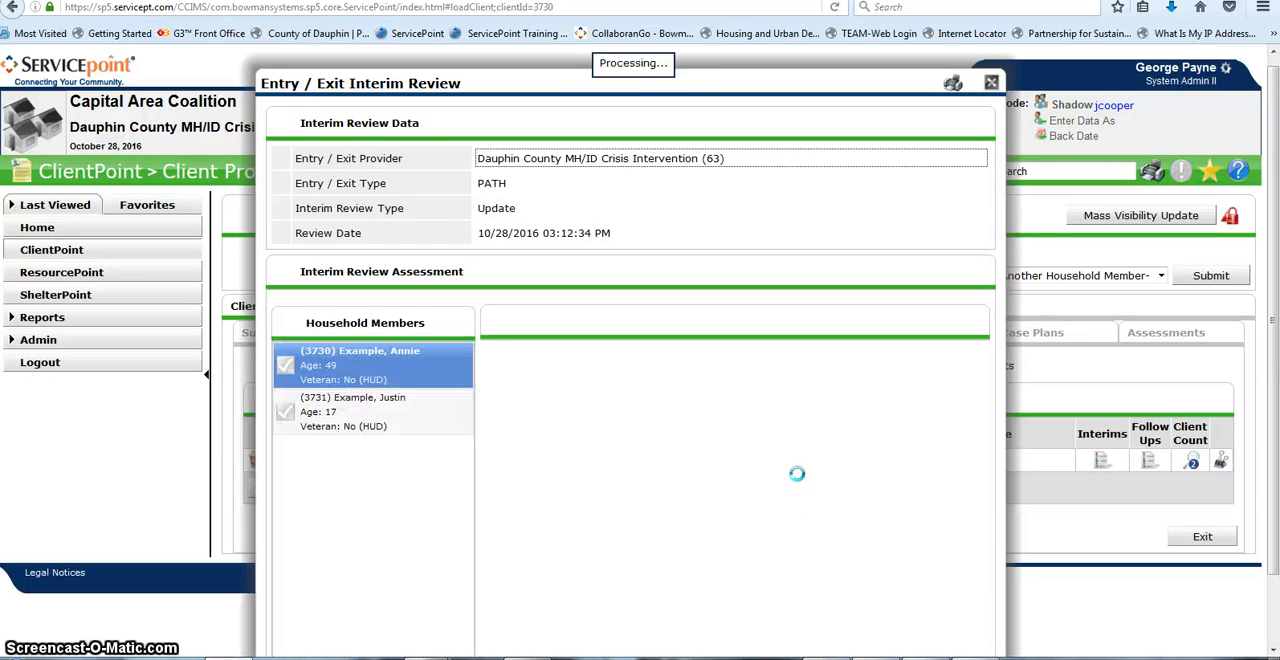
Step: Check the mother's HHS PATH Update assessment, save and exit it, and close the list of interim reviews
scroll(797, 475, "down", 8)
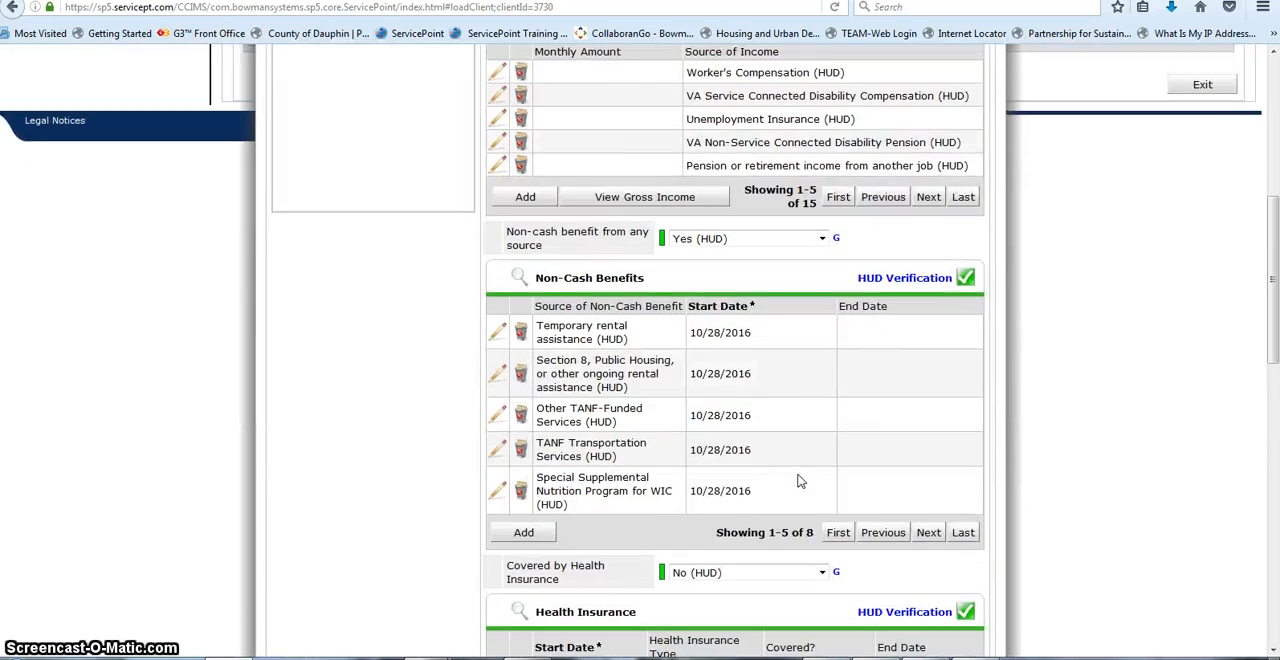
scroll(760, 420, "up", 10)
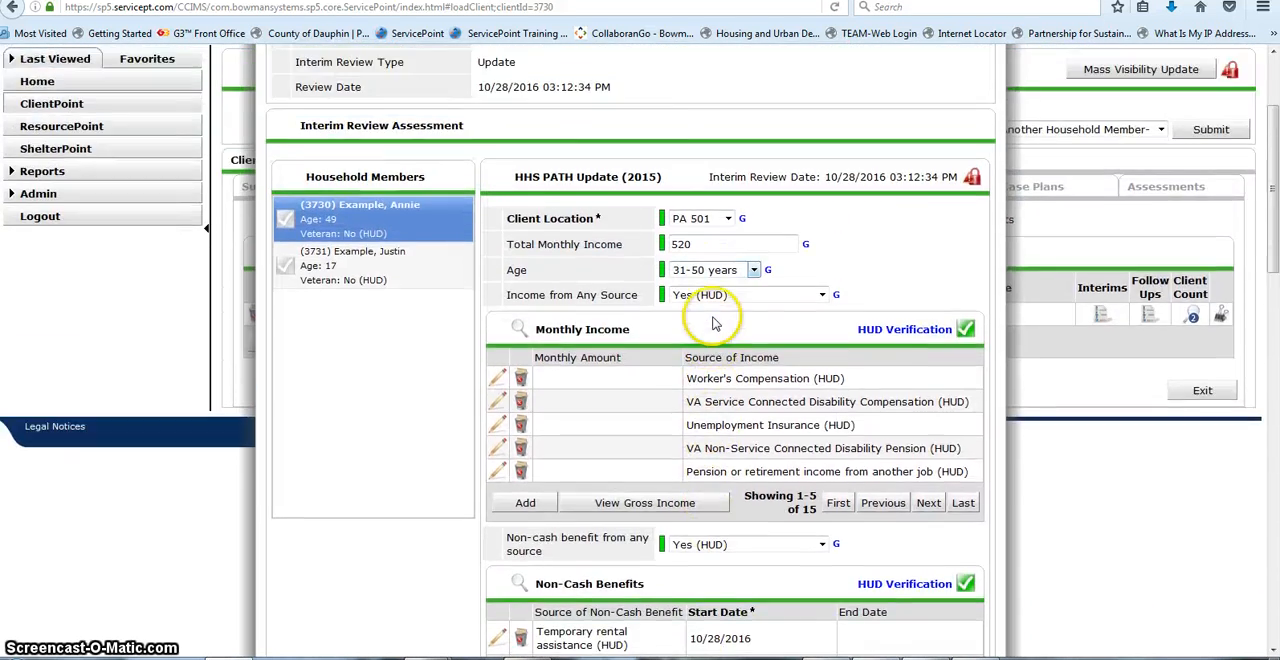
scroll(714, 322, "down", 11)
scroll(714, 322, "down", 5)
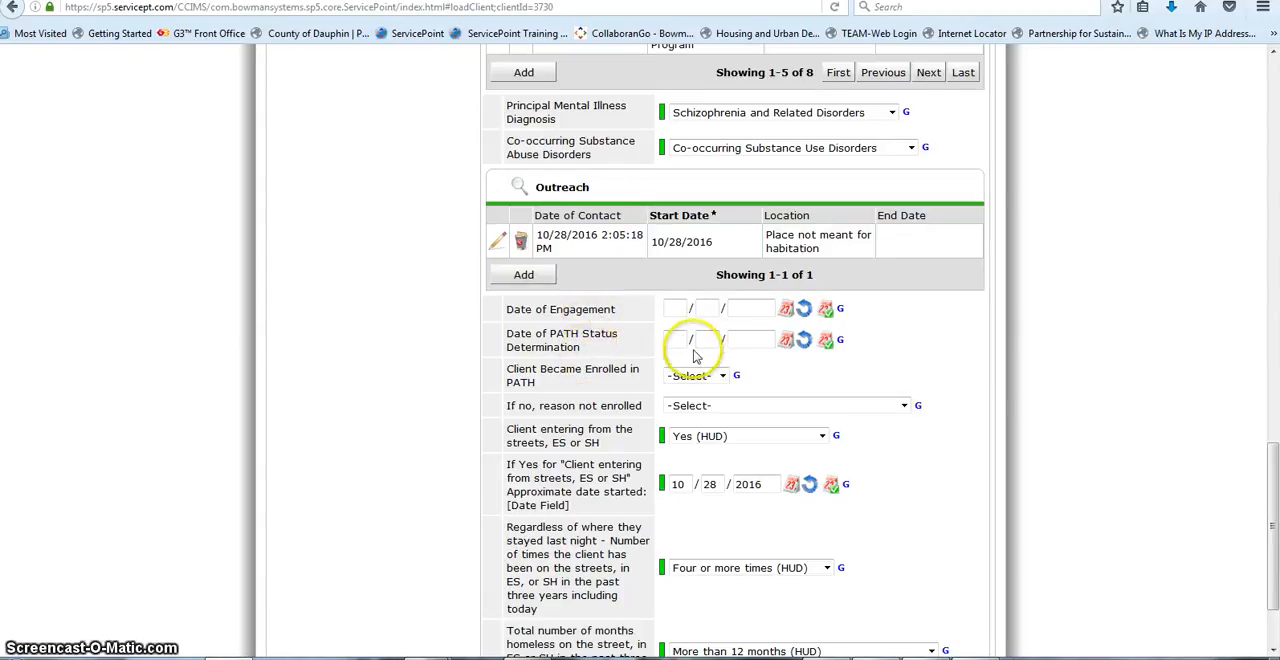
scroll(762, 595, "down", 2)
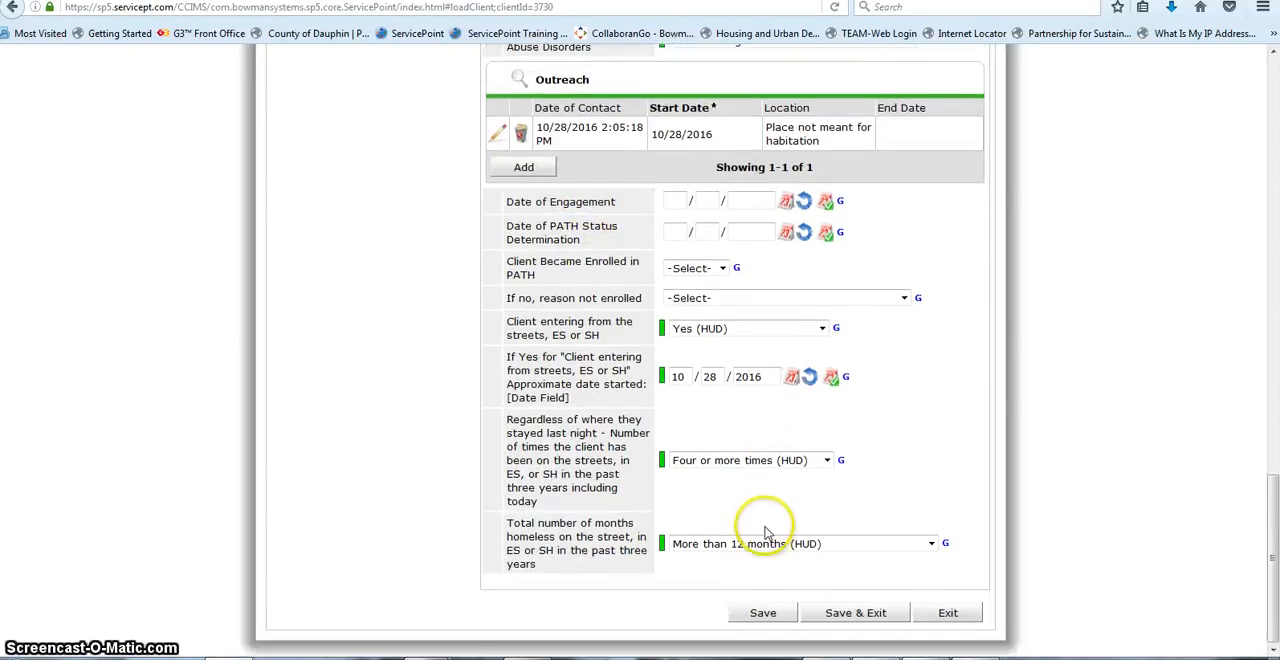
left_click(840, 610)
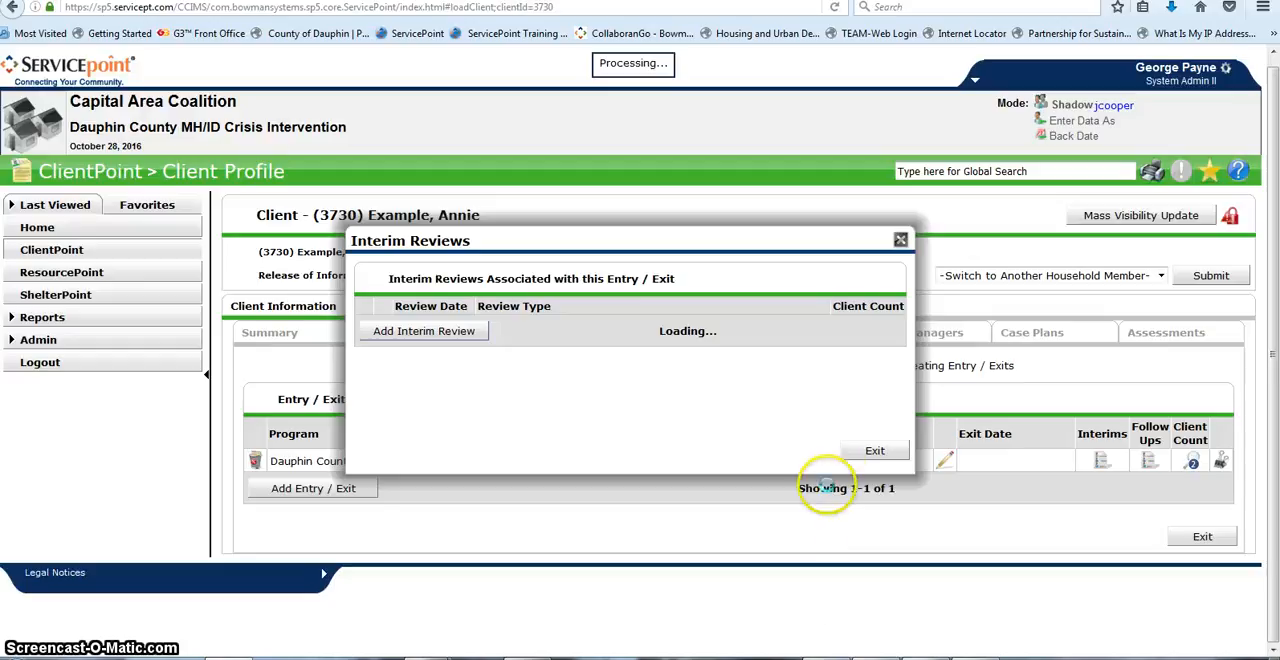
left_click(852, 451)
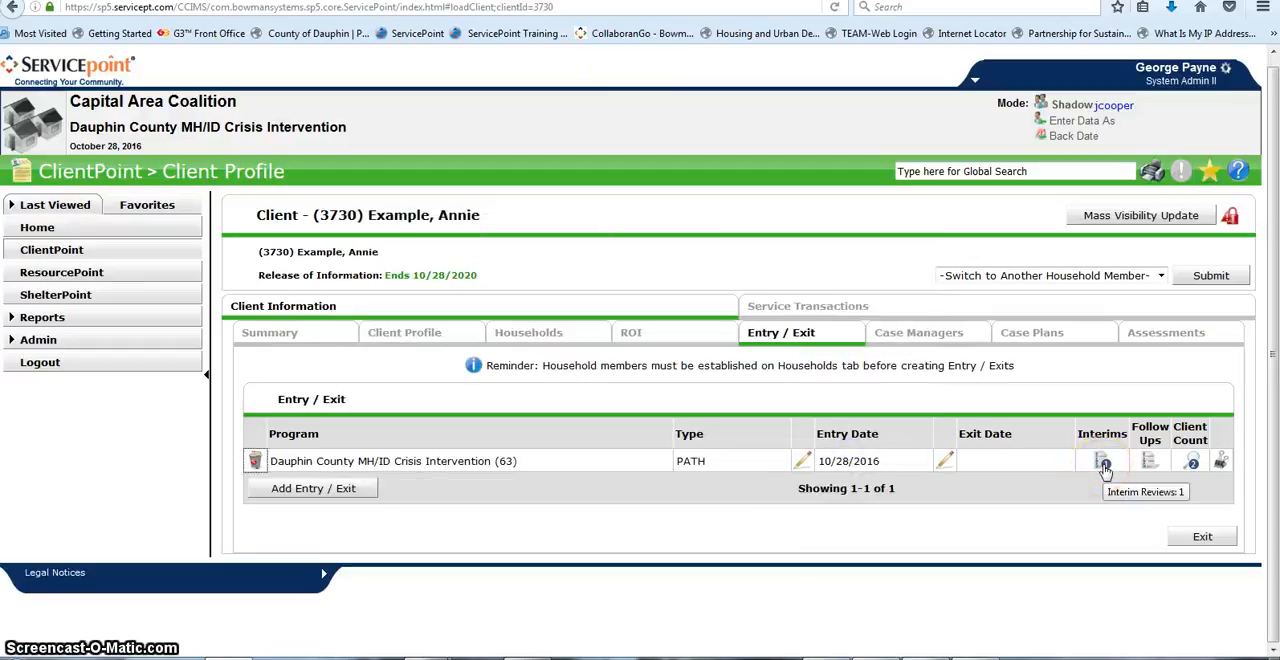
Step: Create a second interim review of type Annual Assessment on the PATH entry for the mother and son
left_click(1103, 463)
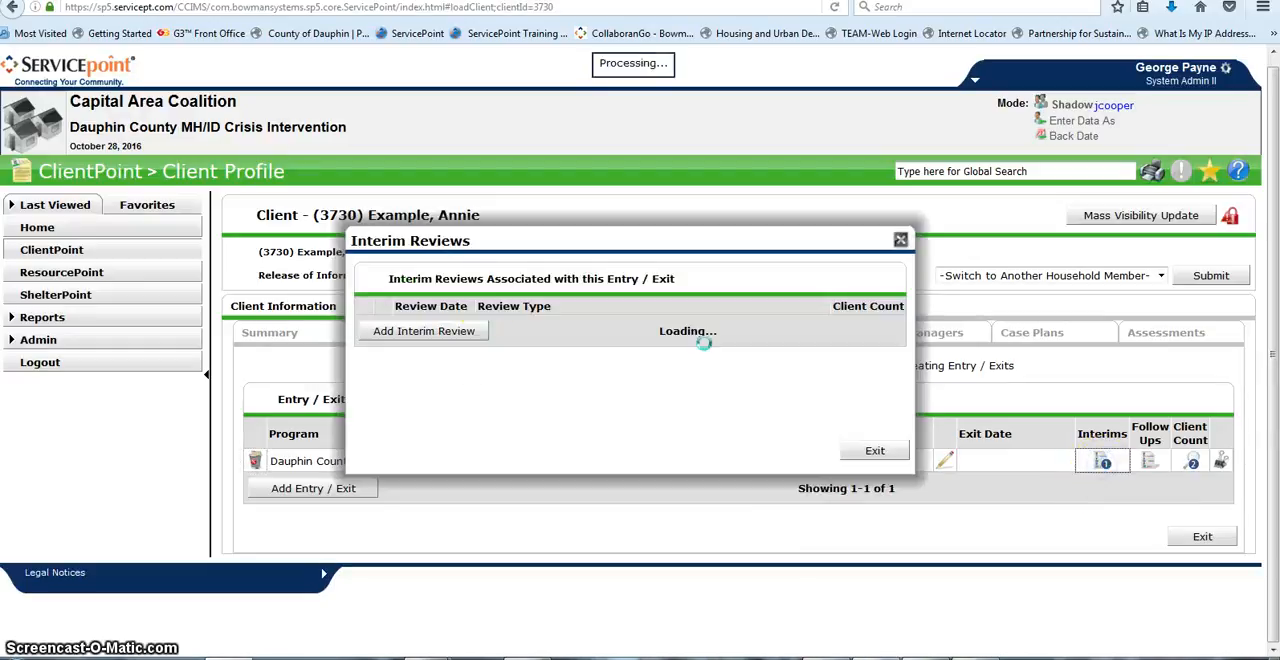
left_click(441, 354)
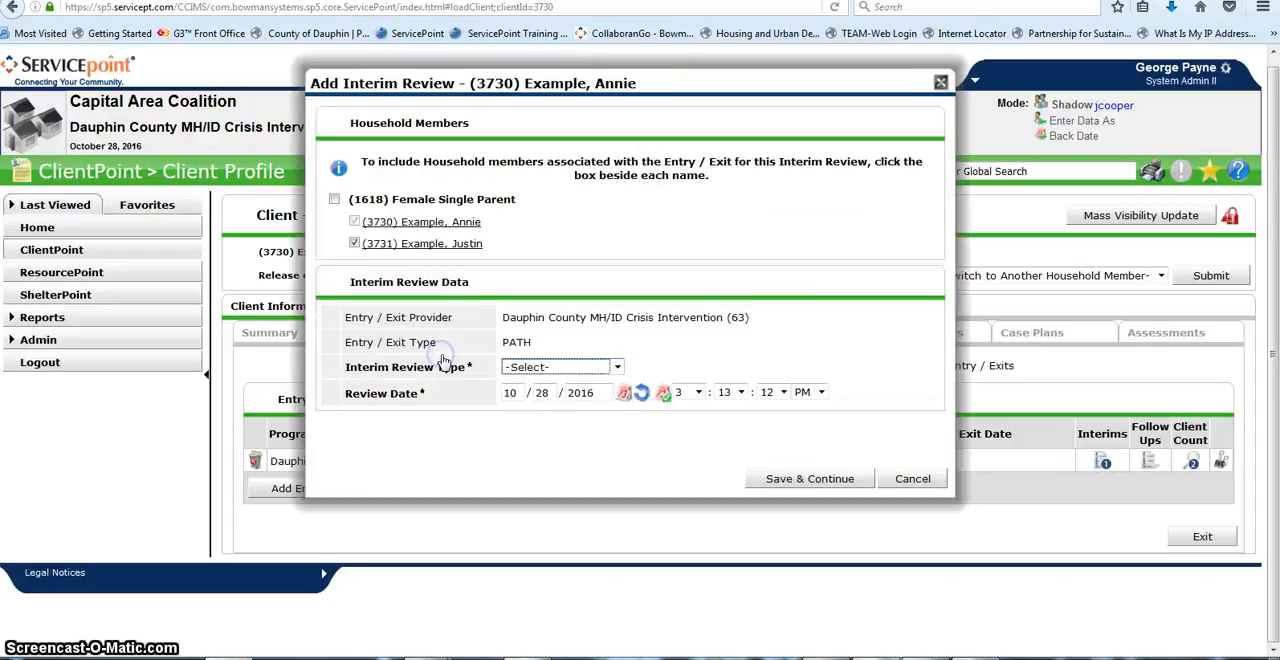
left_click(614, 367)
left_click(577, 470)
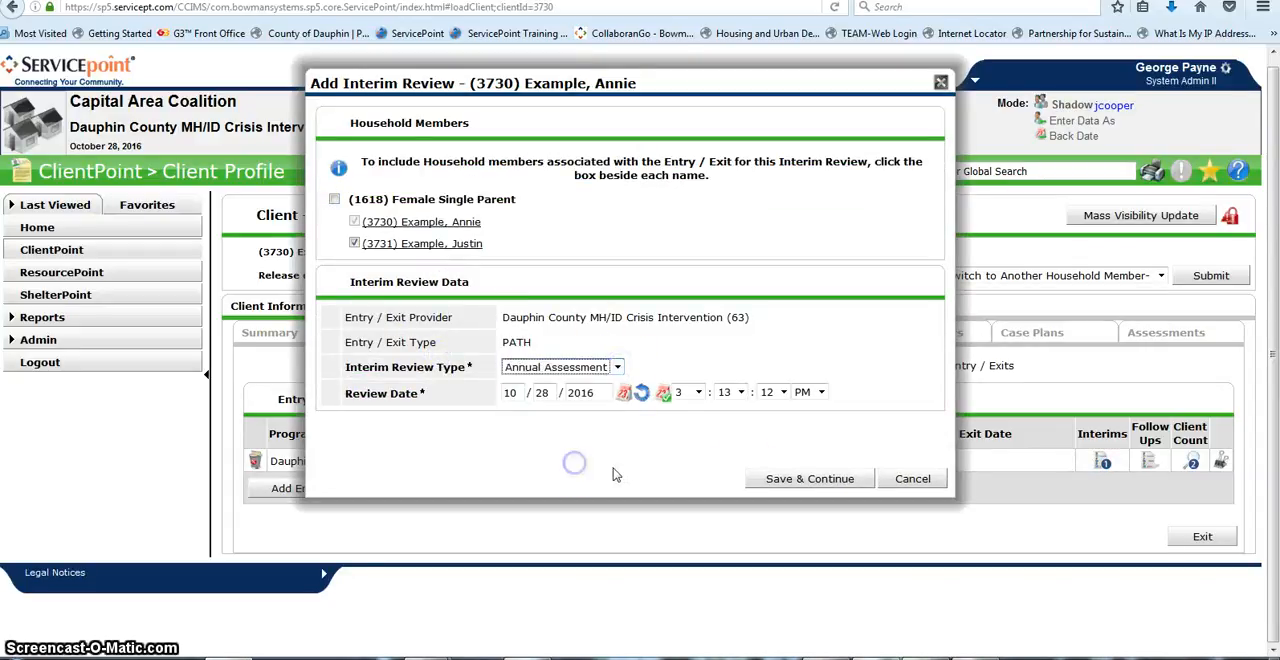
left_click(769, 479)
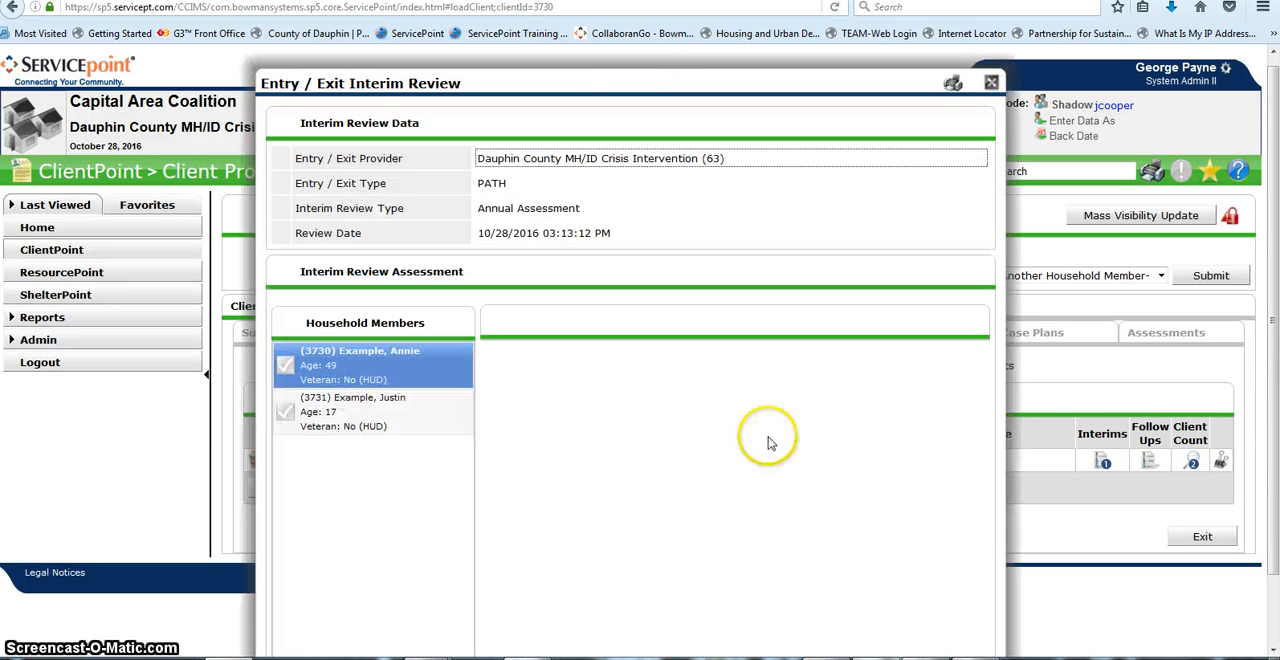
Step: Check the annual assessment's outreach and homelessness answers, then save and exit the interim review
scroll(719, 493, "down", 1)
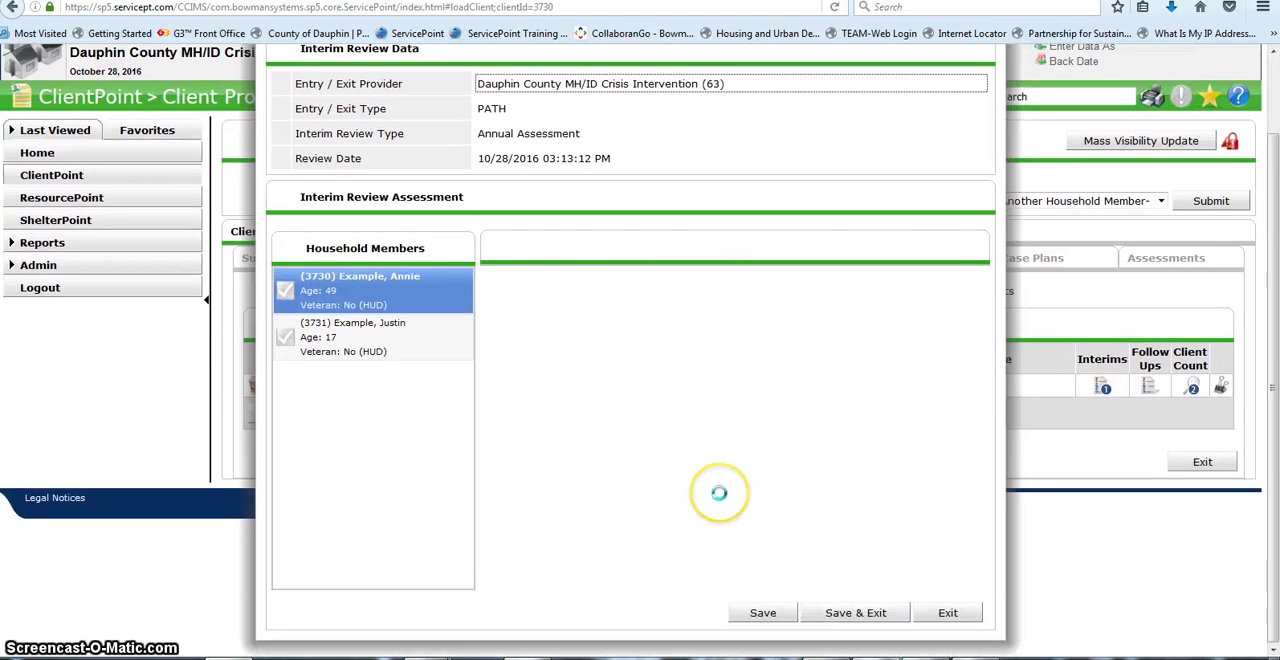
scroll(720, 494, "down", 3)
scroll(720, 494, "down", 10)
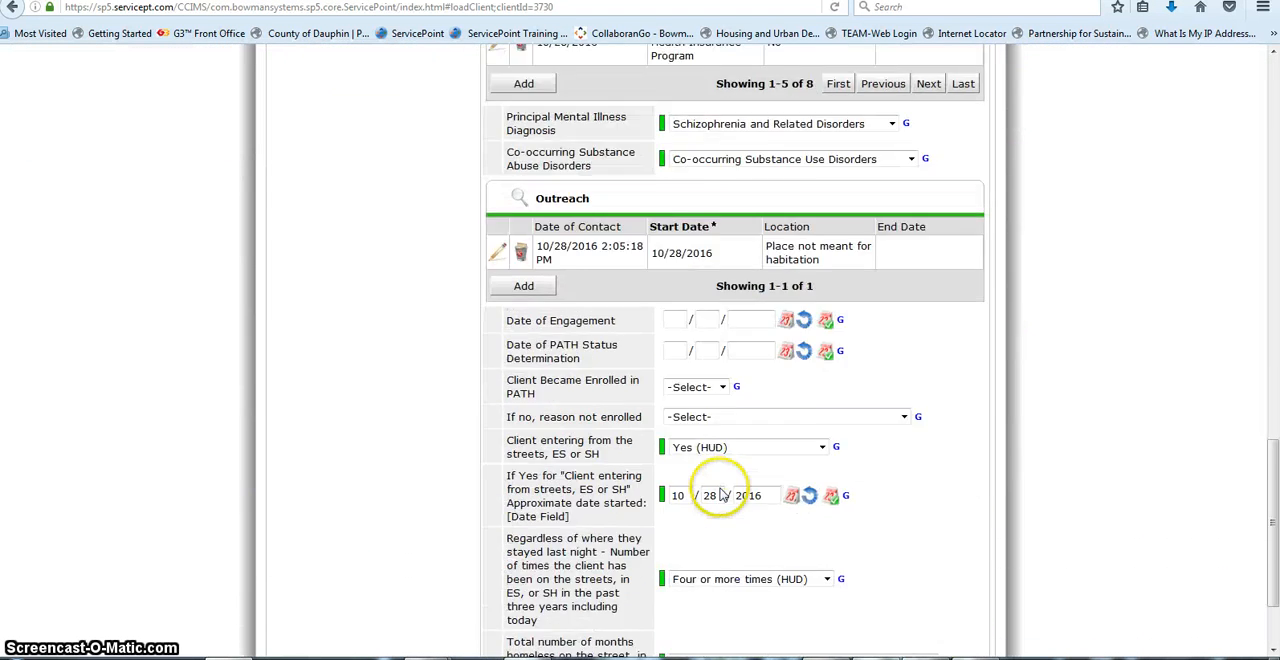
left_click(836, 614)
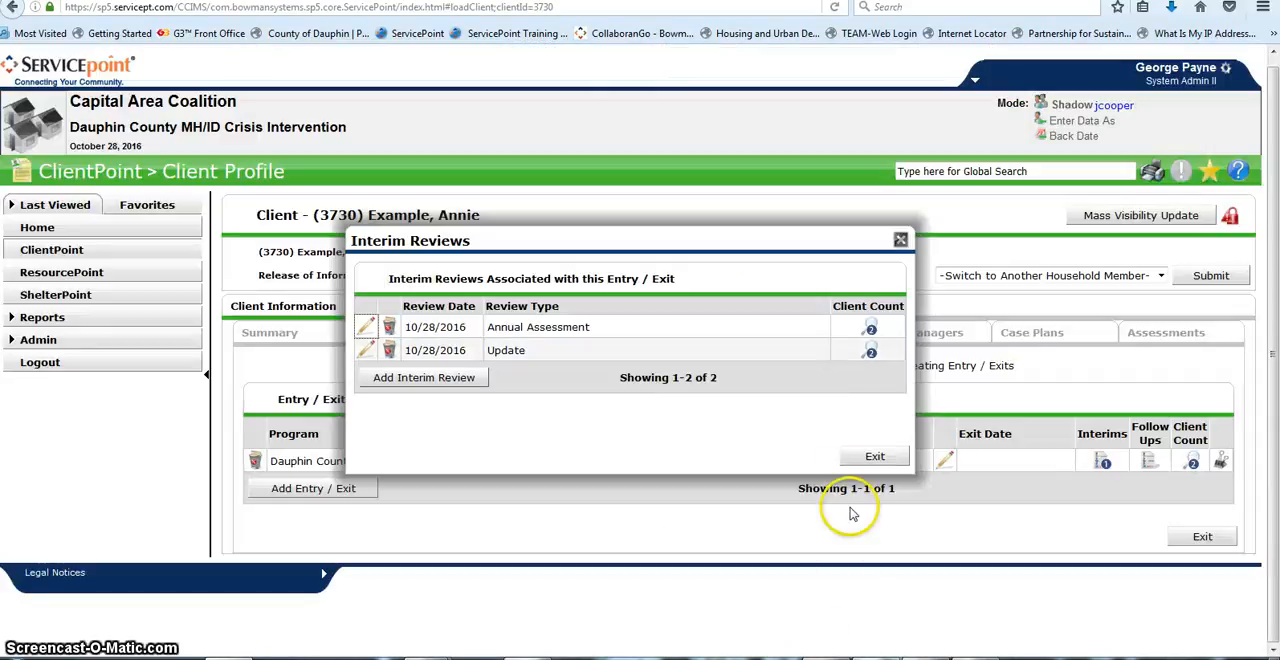
Step: Record the PATH exit for the Female Single Parent household on 10/28/2016, reason Completed program, destination Place not meant for habitation (HUD)
left_click(862, 457)
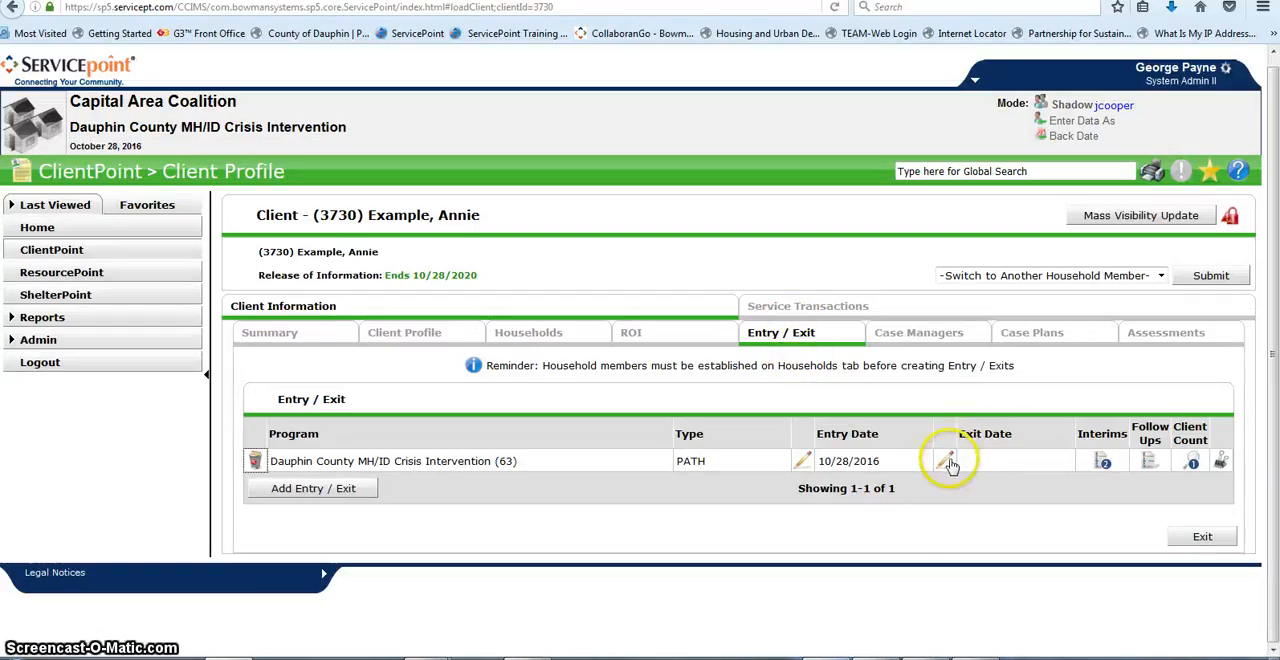
left_click(946, 462)
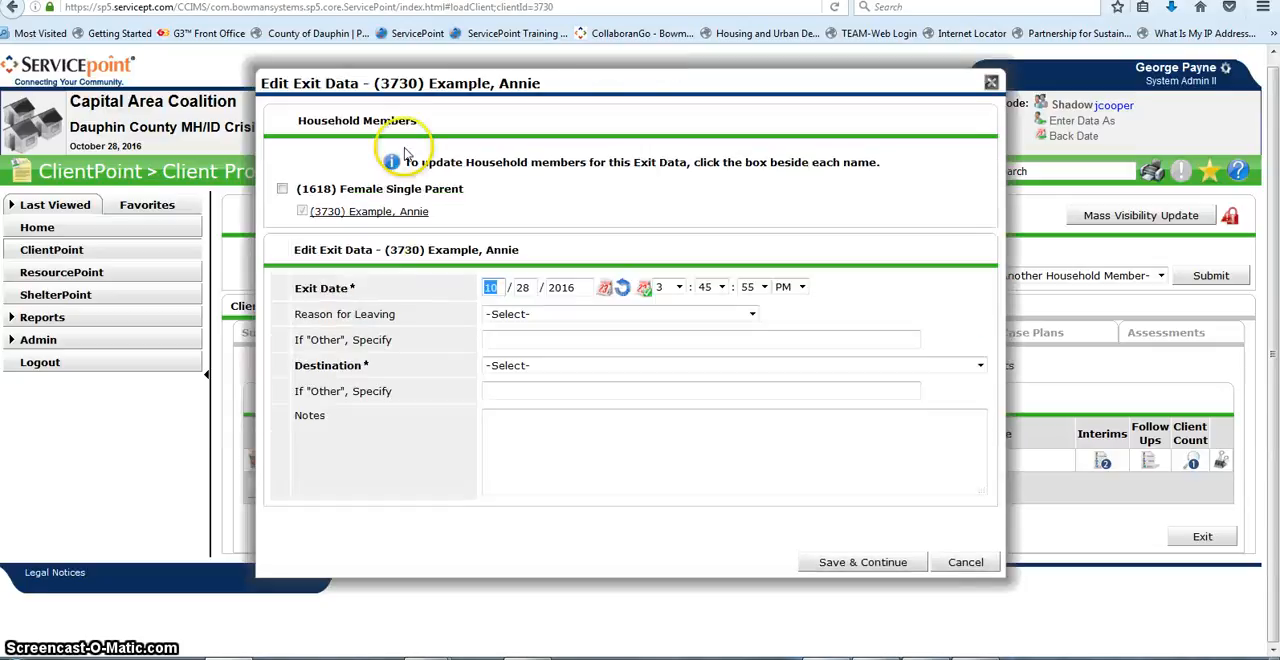
left_click(282, 189)
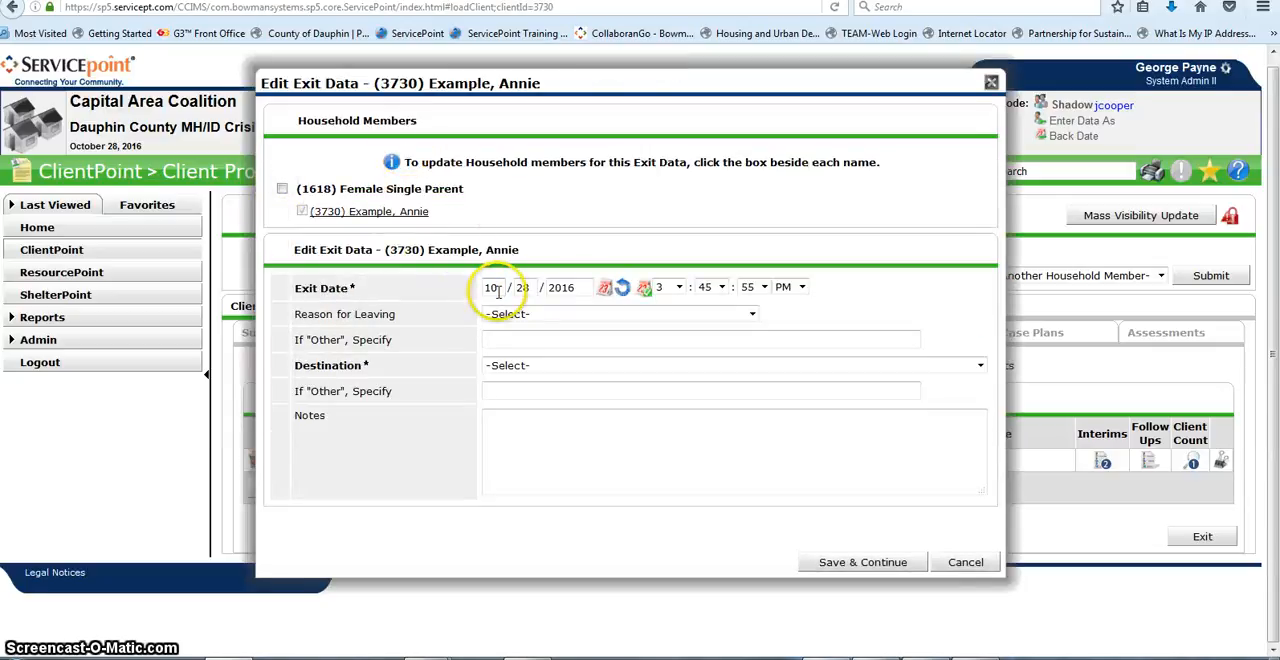
left_click(282, 189)
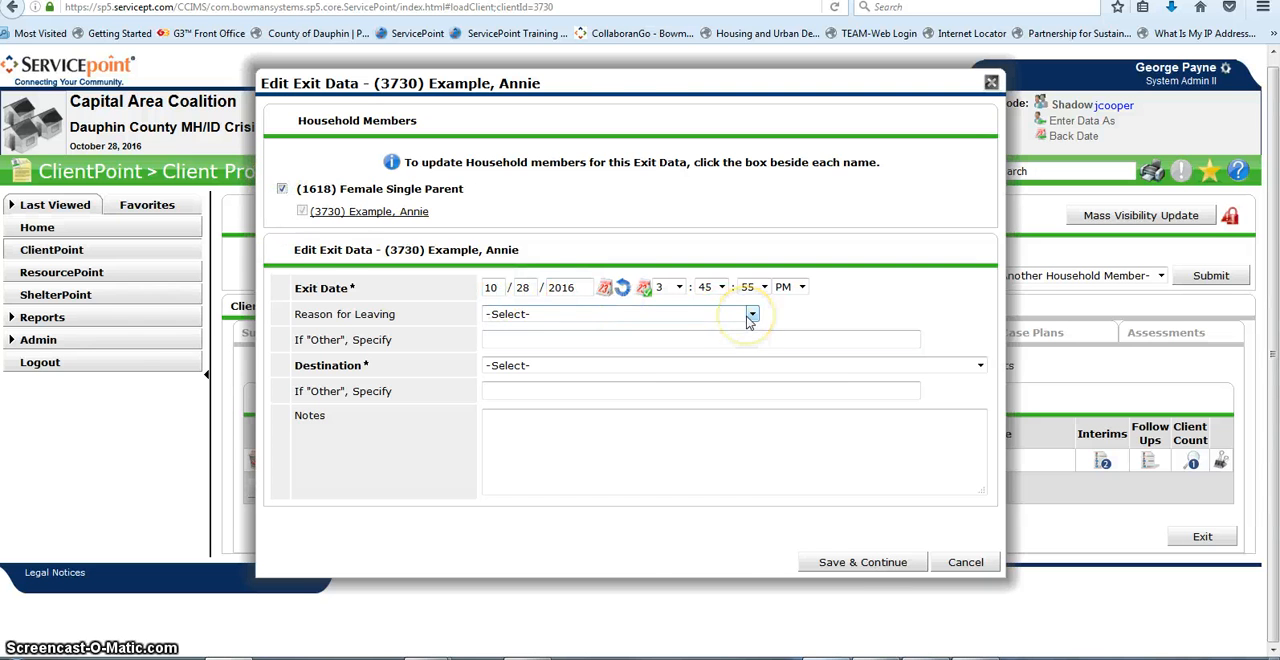
left_click(862, 562)
Step: Check the HHS PATH Exit assessment's income, benefits, disabilities and outreach answers, then save and exit it
scroll(835, 505, "down", 2)
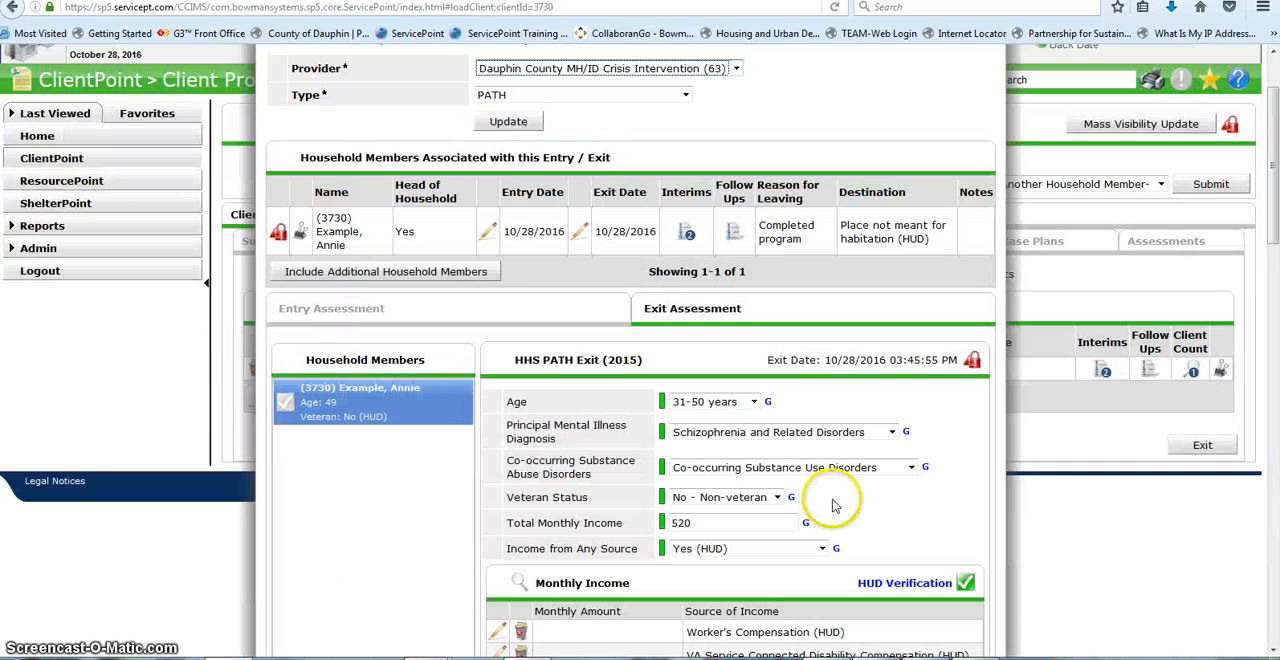
scroll(660, 480, "down", 8)
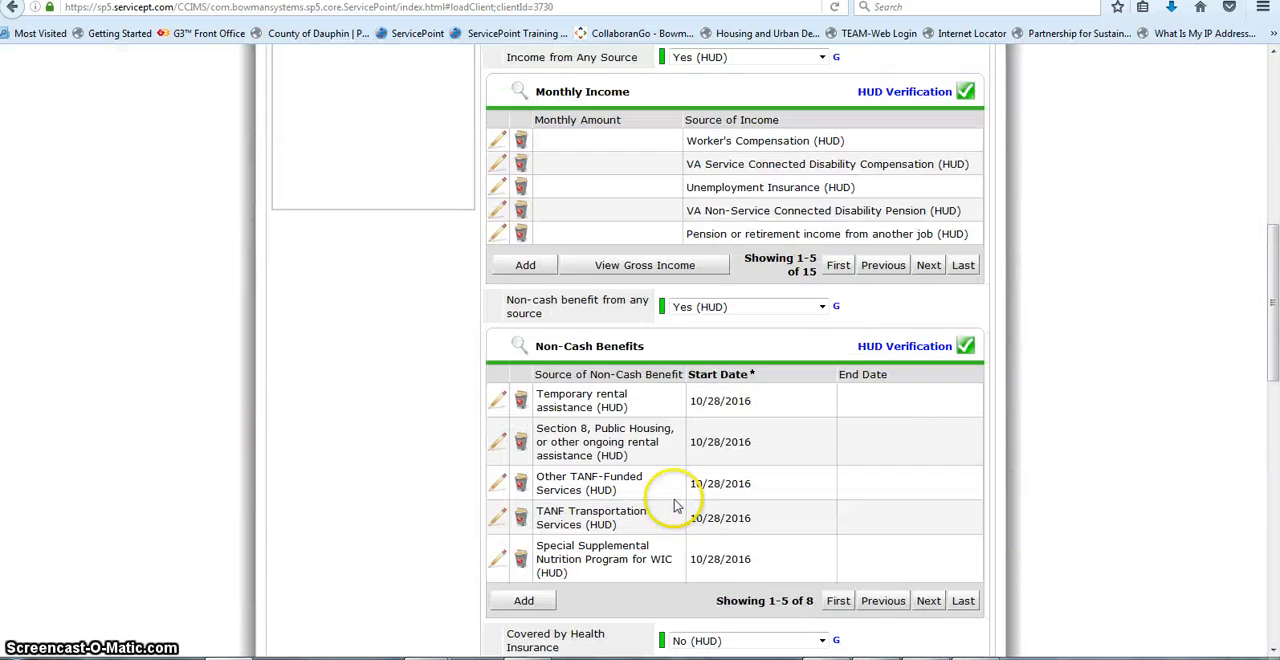
scroll(675, 505, "down", 15)
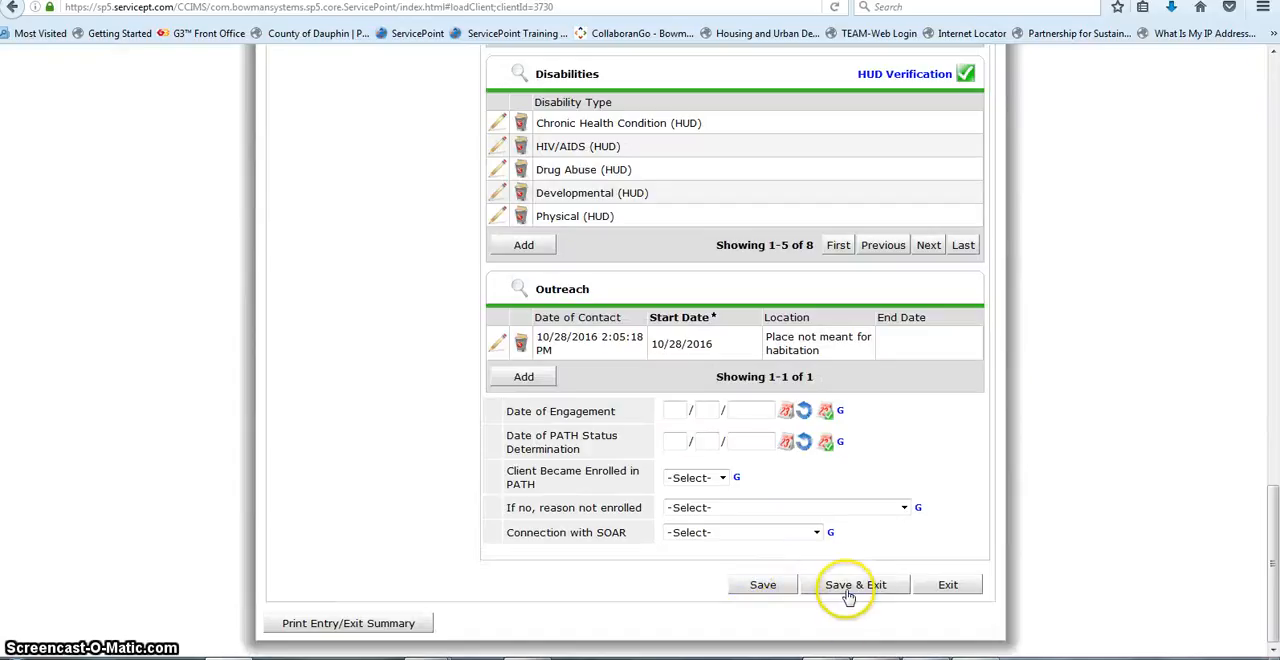
left_click(848, 592)
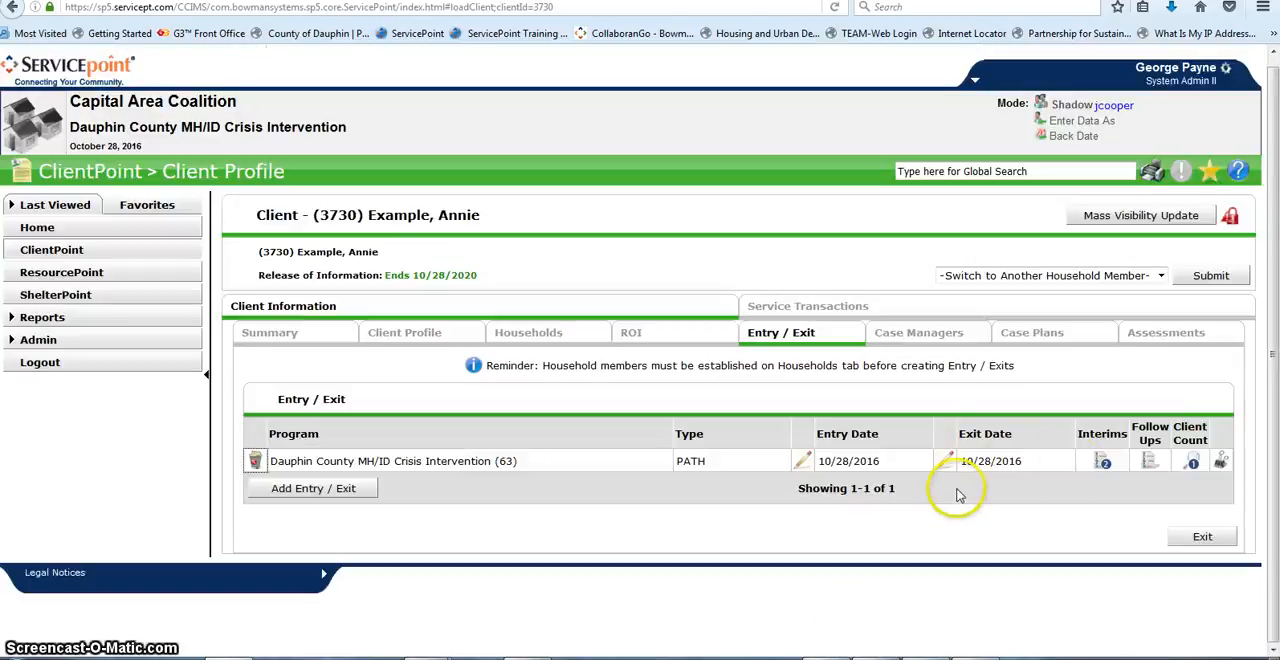